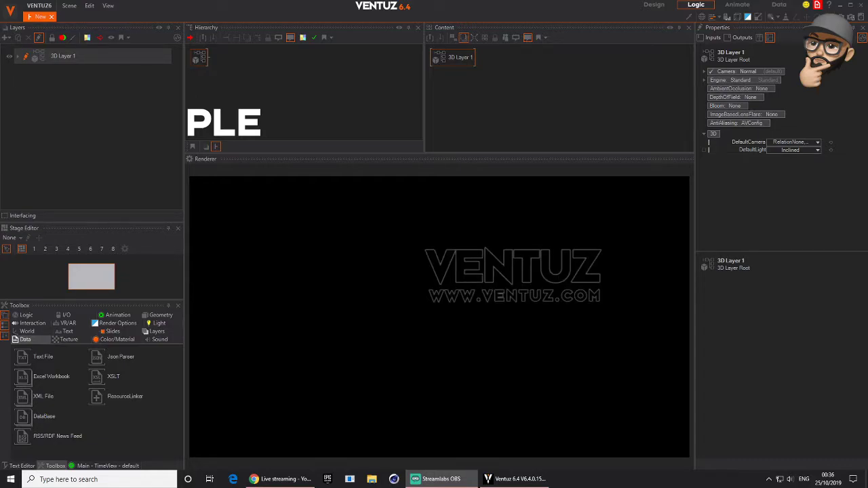
click(301, 240)
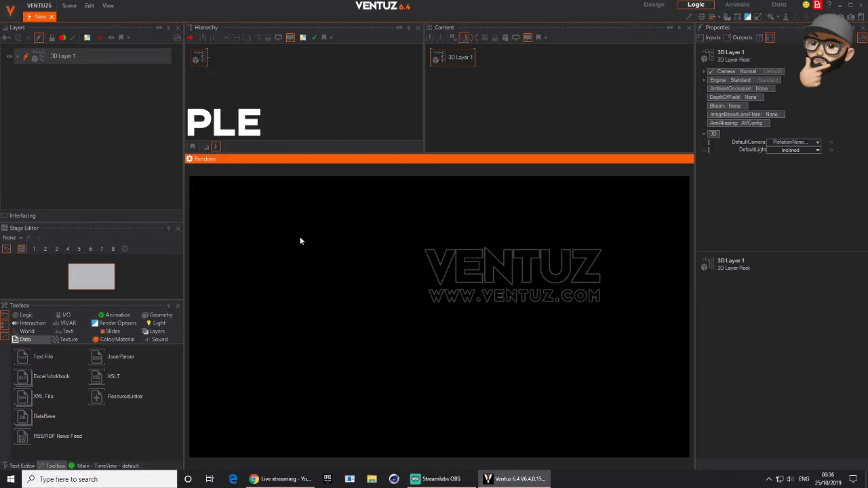
click(255, 102)
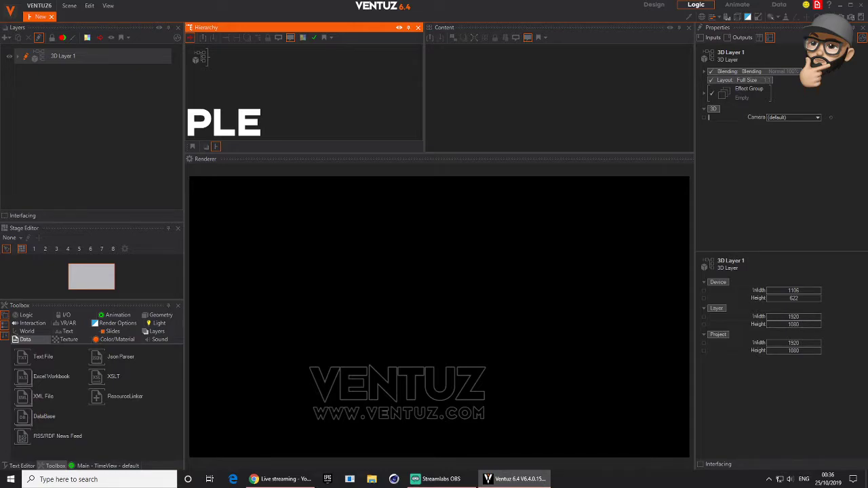
key(alt+Tab)
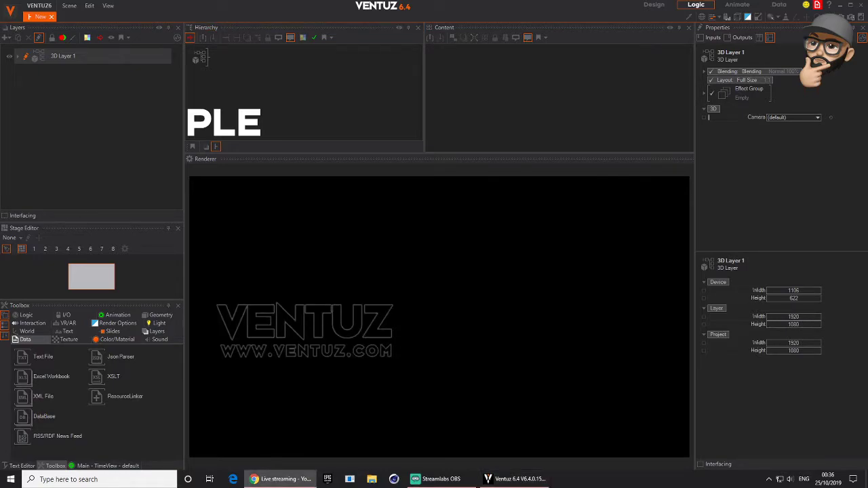
key(alt+Tab)
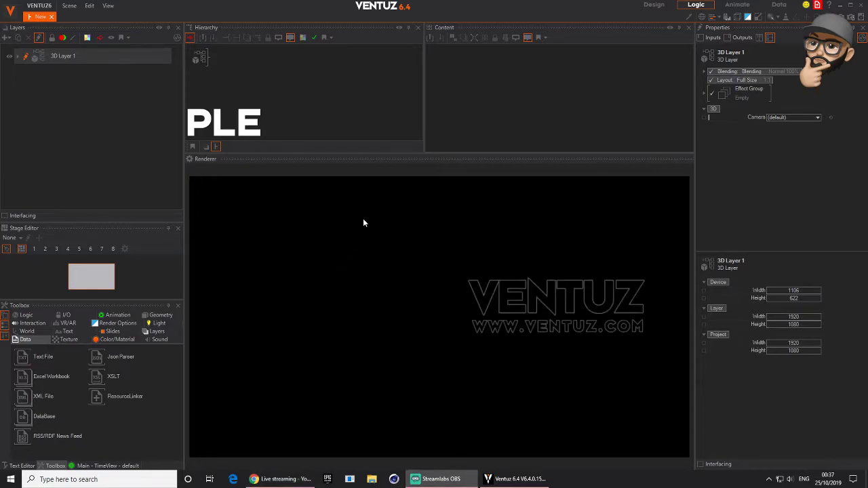
- Add an Axis node under the 3D layer in the hierarchy and attach a Material node to it
click(292, 95)
double_click(292, 94)
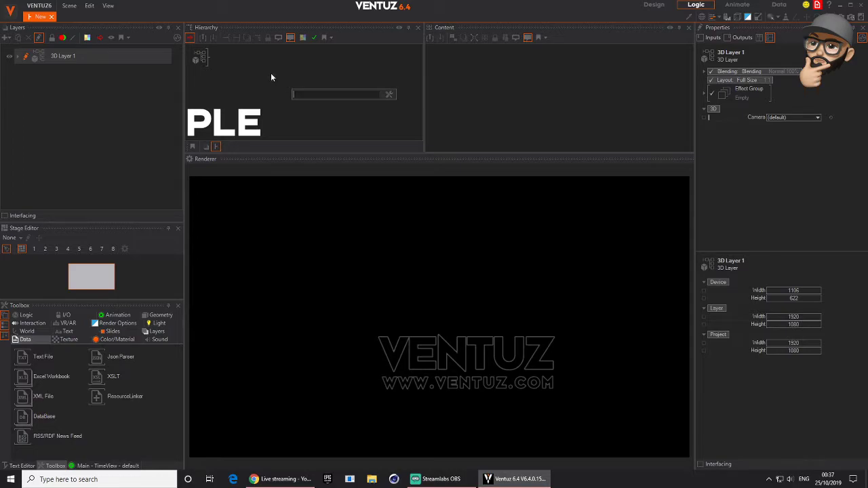
text(ax)
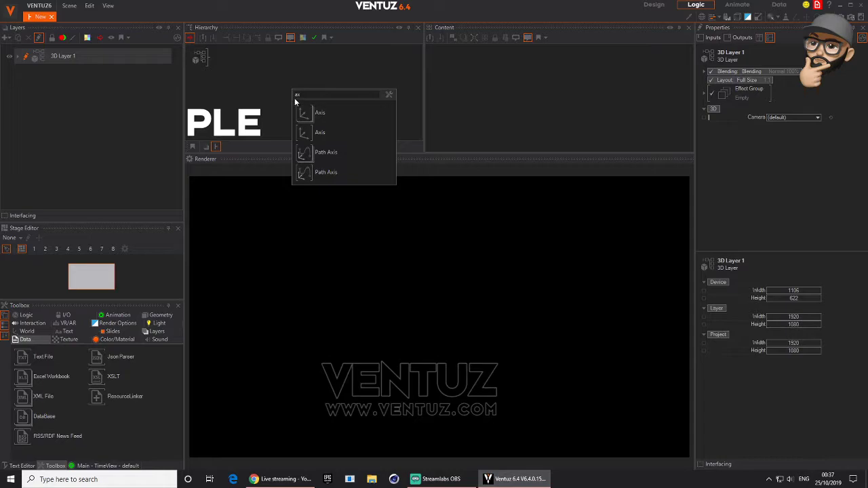
click(302, 112)
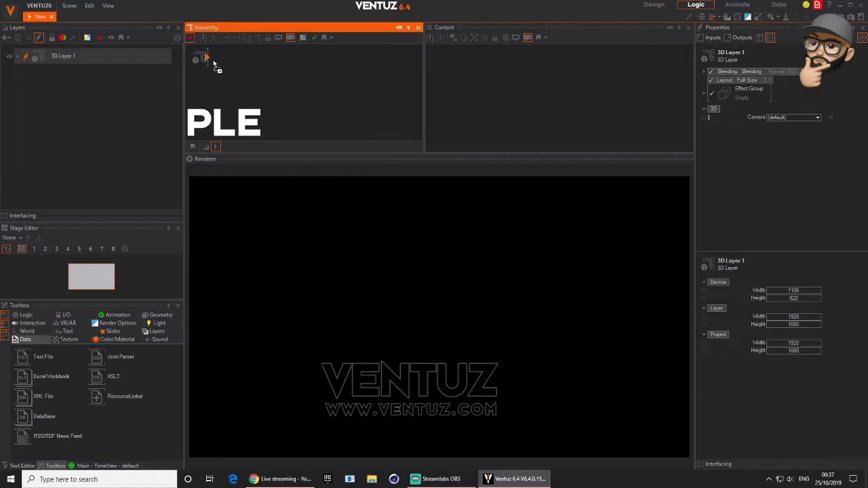
double_click(246, 74)
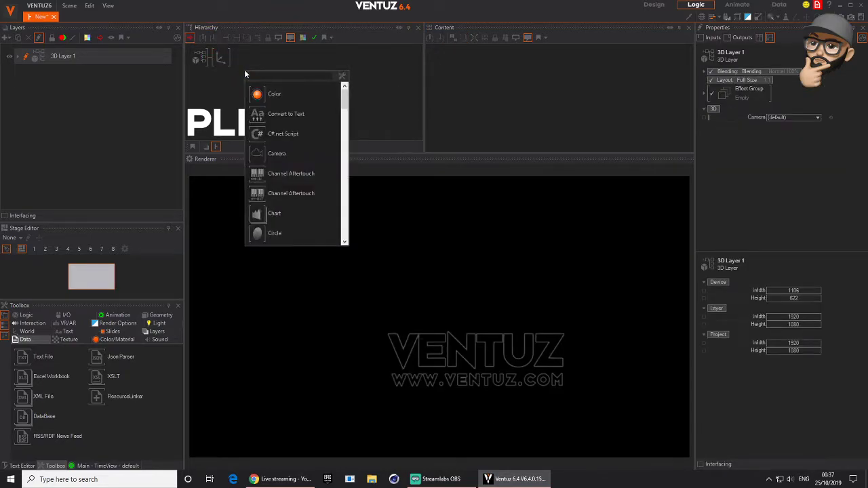
drag(255, 93, 226, 61)
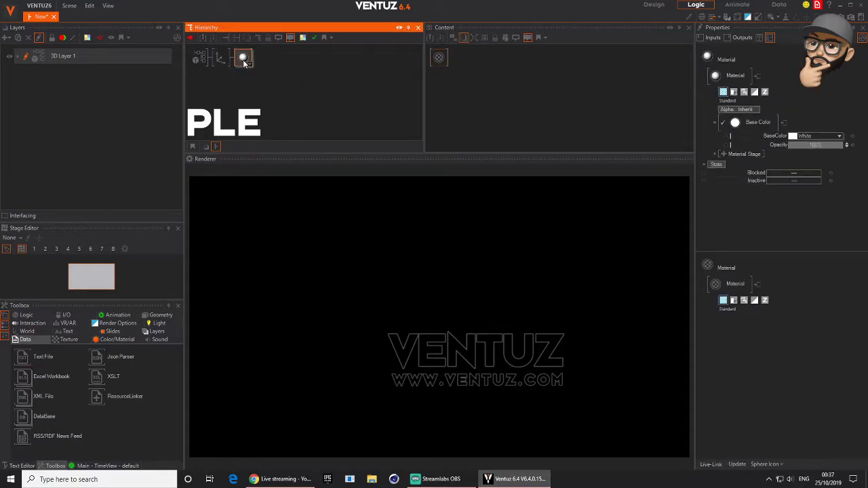
- Add a Rectangle geometry node after the Material node in the hierarchy
double_click(312, 82)
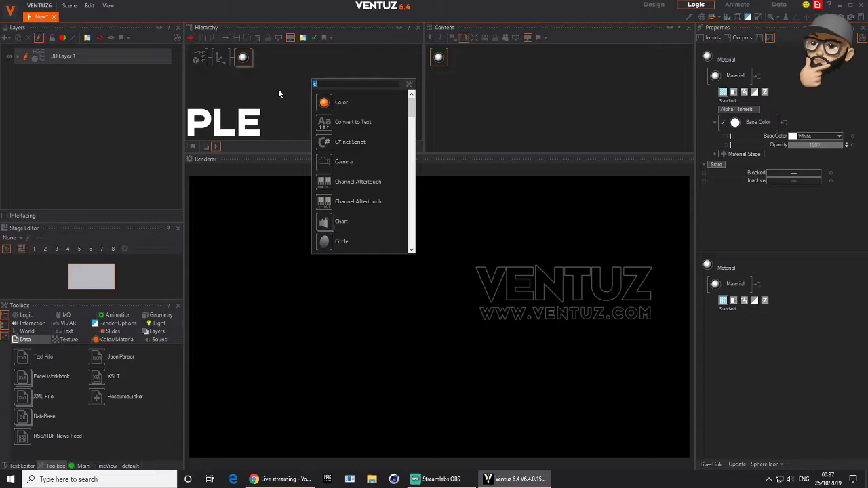
text(ar)
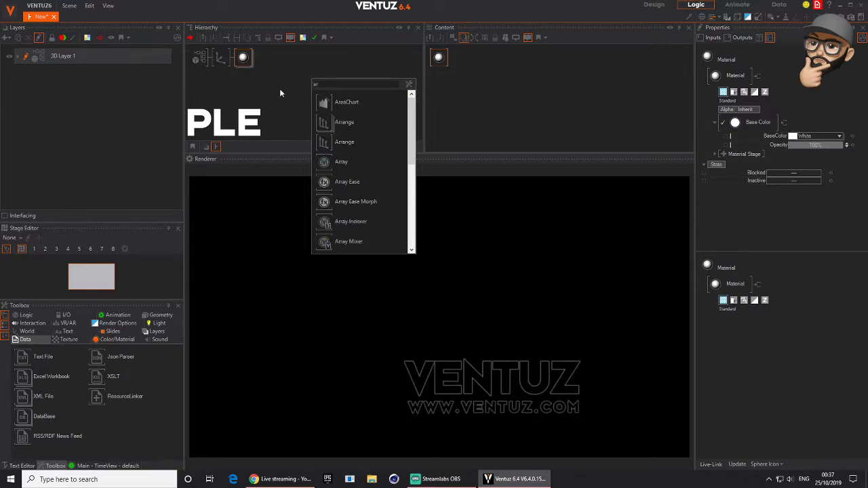
key(BackSpace)
key(BackSpace)
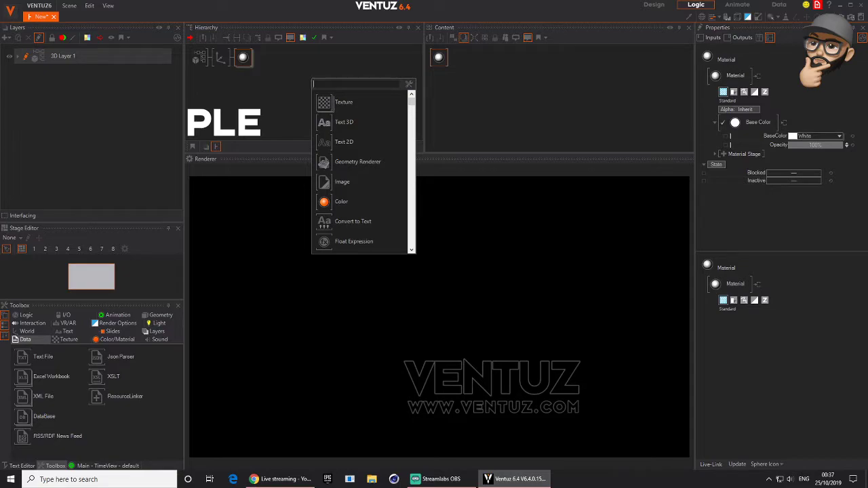
text(re)
drag(343, 107, 311, 115)
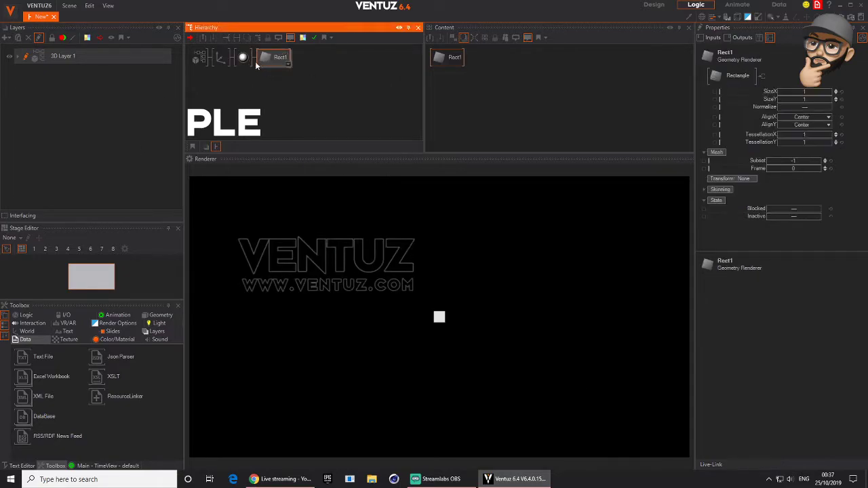
- Examine the properties of the Axis, Material and rectangle nodes one after another
click(226, 60)
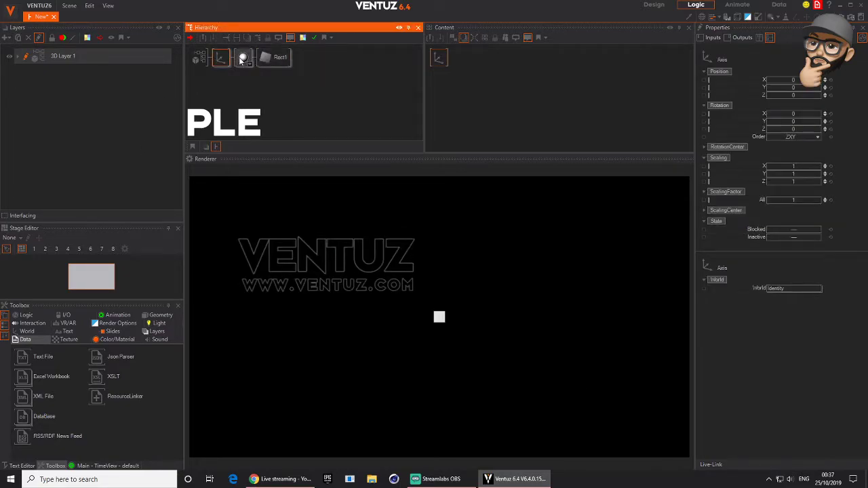
click(242, 57)
click(274, 57)
click(216, 59)
click(242, 58)
click(275, 60)
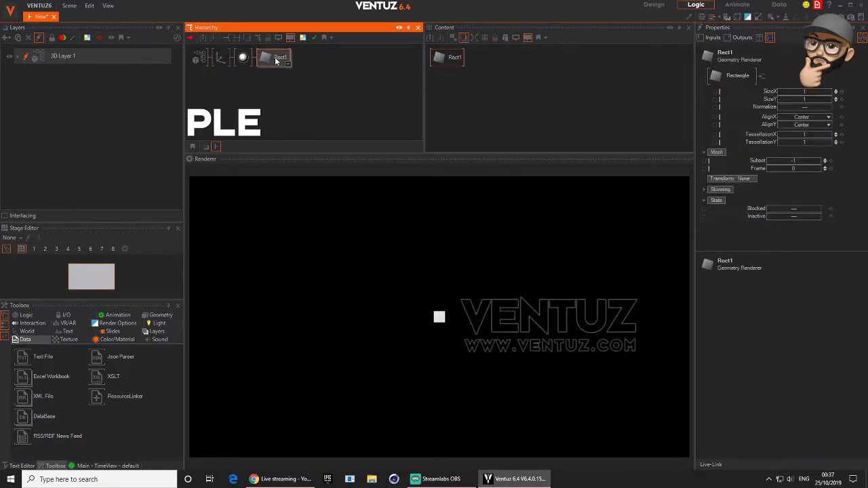
- Scale up the rectangle by setting the Axis node's overall scaling factor to 22
click(220, 58)
drag(794, 200, 813, 199)
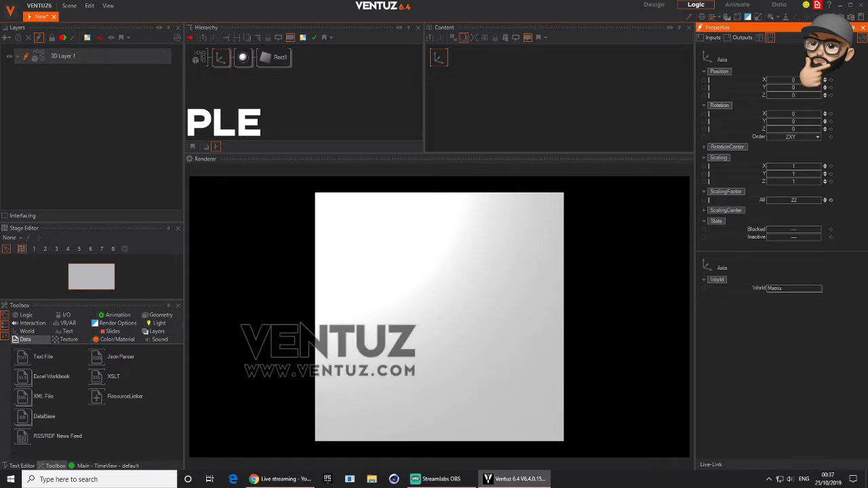
key(alt+Tab)
- Add a Perlin Vertex Noise stage to the Material node above the rectangle
click(278, 65)
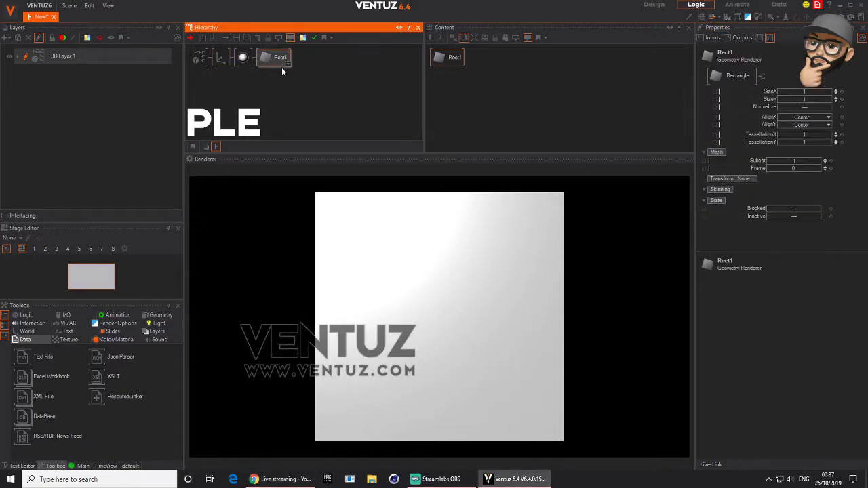
click(242, 58)
drag(438, 59, 452, 66)
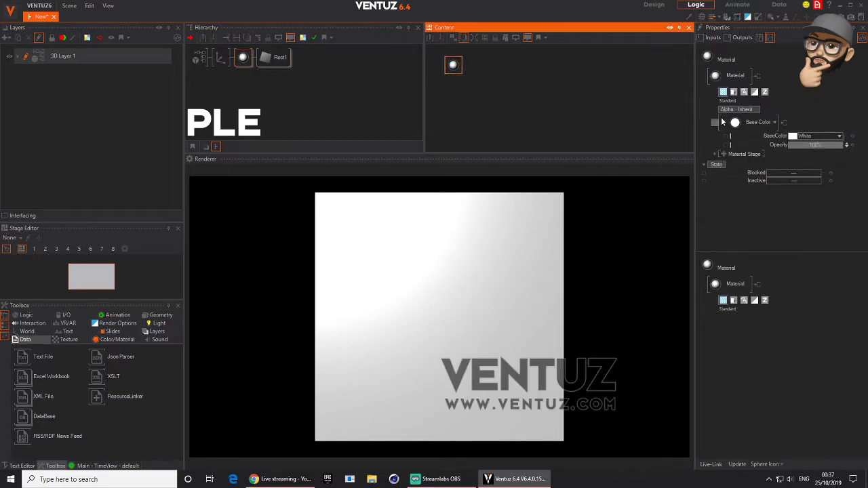
click(722, 154)
mouse_move(711, 157)
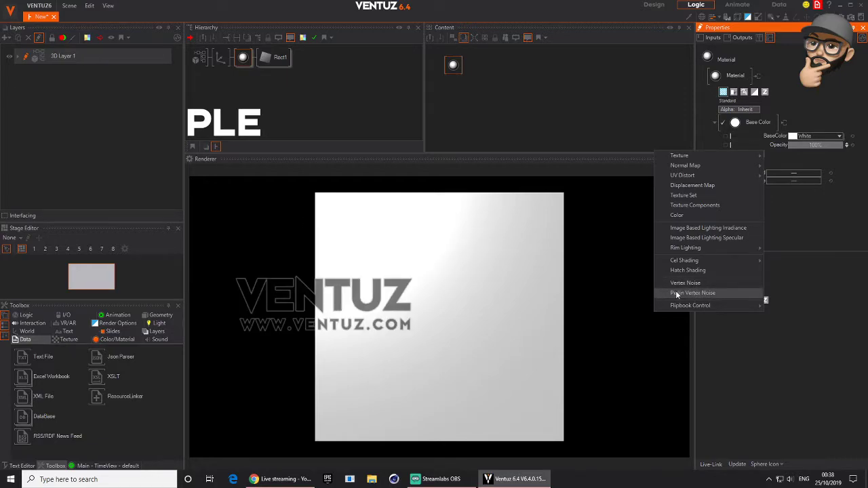
click(730, 293)
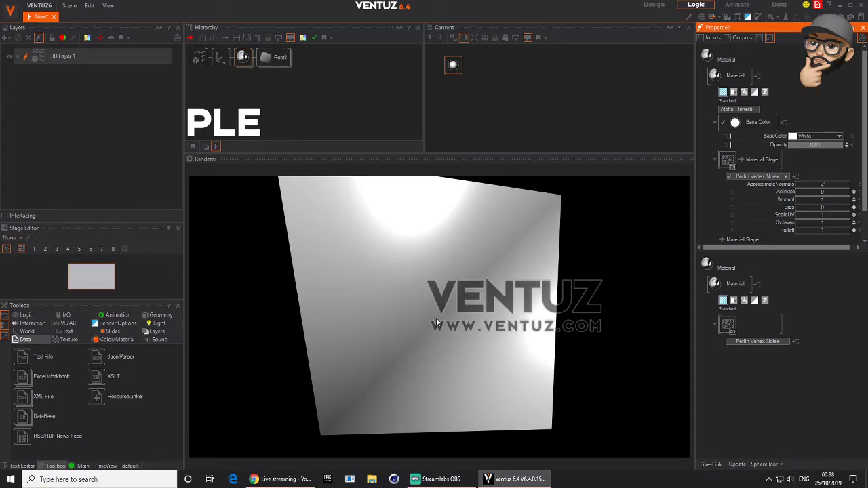
- Set the rectangle's TessellationX and TessellationY to 150
click(277, 57)
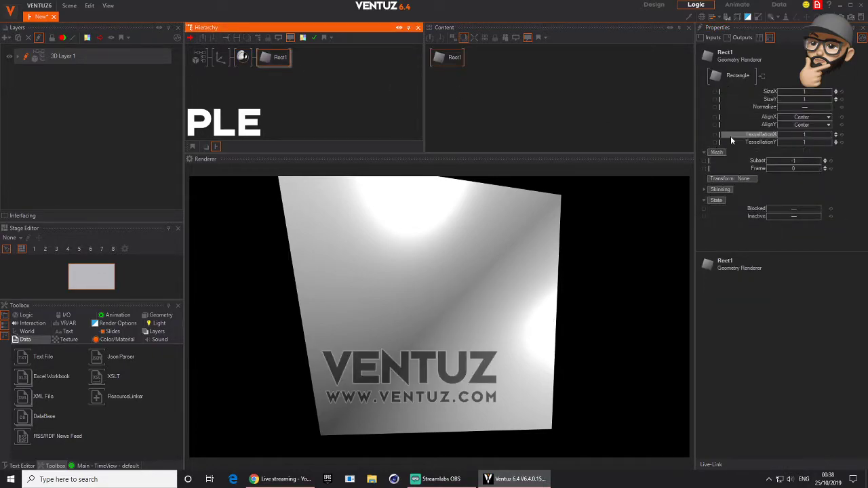
drag(814, 135, 831, 137)
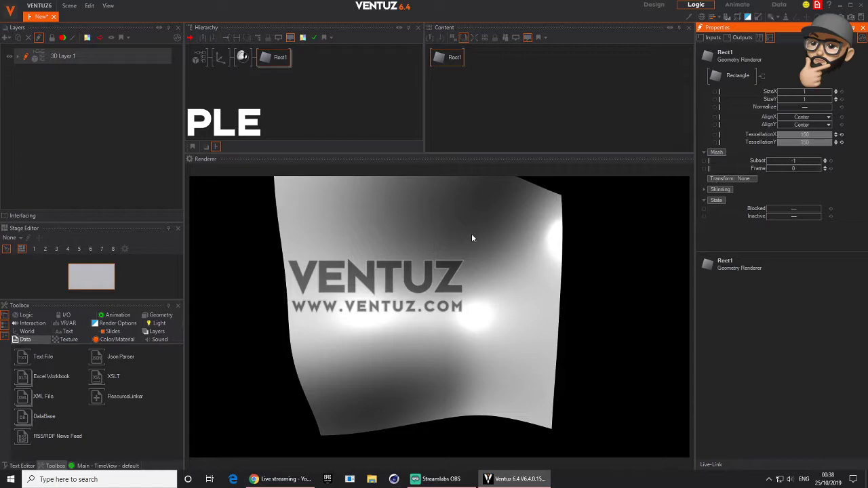
- Set the material's Perlin Vertex Noise Amount to 0.155 and its Octaves to 3
click(242, 58)
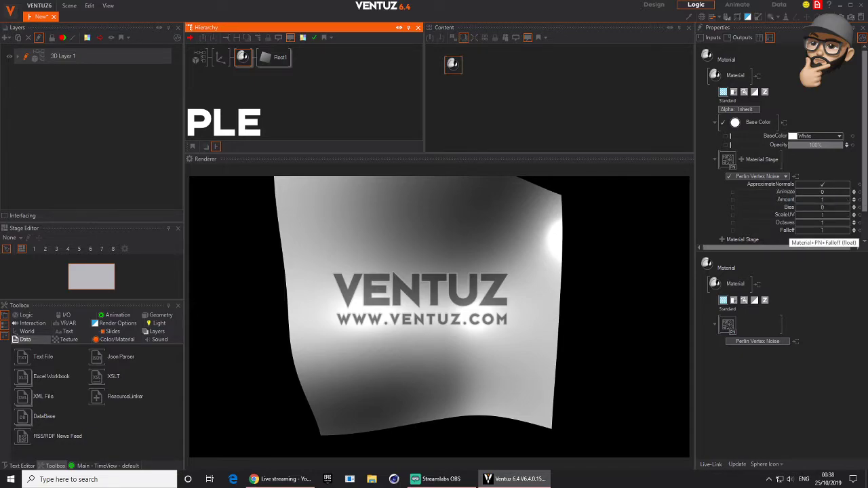
scroll(785, 207, down, 2)
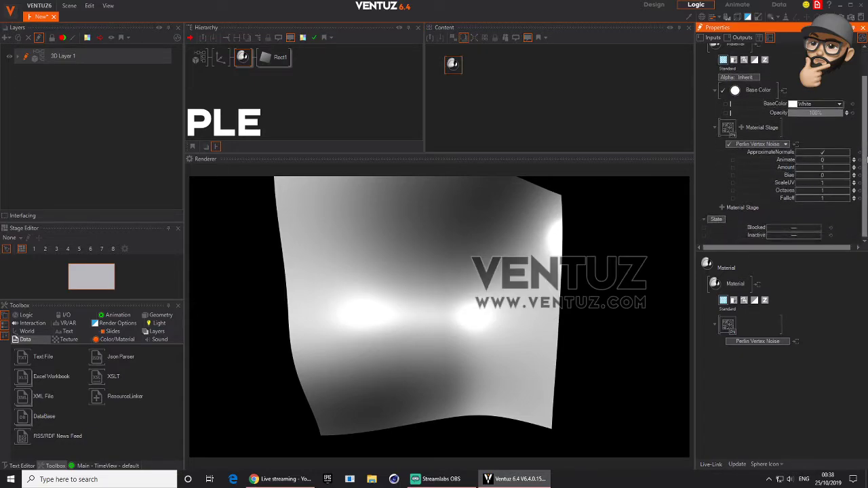
mouse_move(833, 167)
mouse_down()
mouse_move(795, 170)
mouse_move(848, 168)
mouse_move(794, 168)
mouse_move(839, 169)
mouse_move(841, 191)
mouse_move(817, 193)
mouse_move(821, 169)
mouse_up()
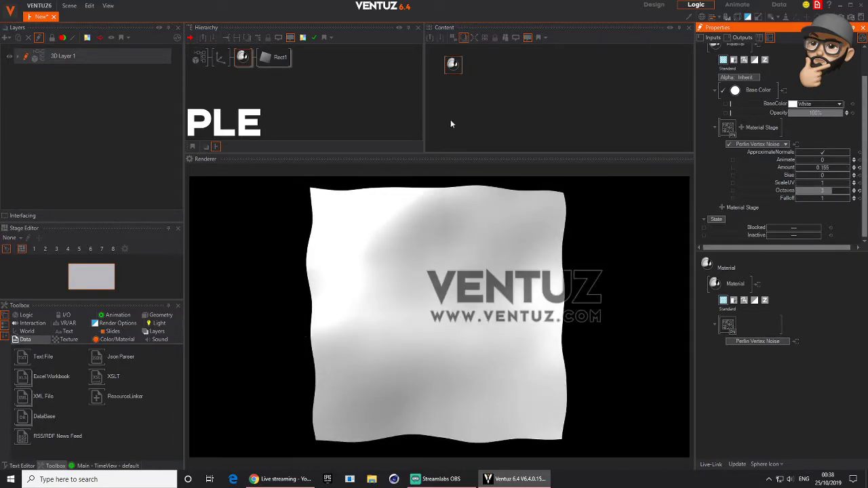
- Rotate the Axis about X to roughly 76 degrees to lay the surface down, and increase its overall scaling factor
click(219, 59)
drag(819, 114, 820, 114)
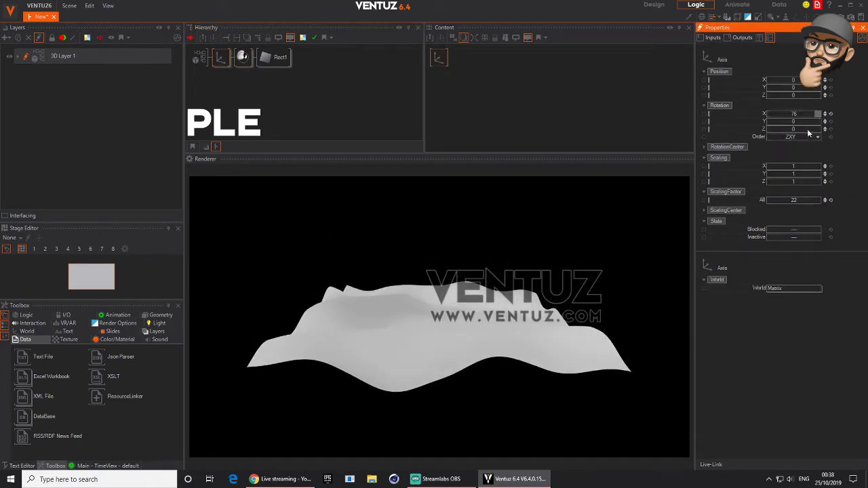
drag(795, 201, 816, 200)
drag(793, 114, 792, 114)
- Enlarge the rectangle to a SizeX of 3.12 and a SizeY of 2.96
click(277, 57)
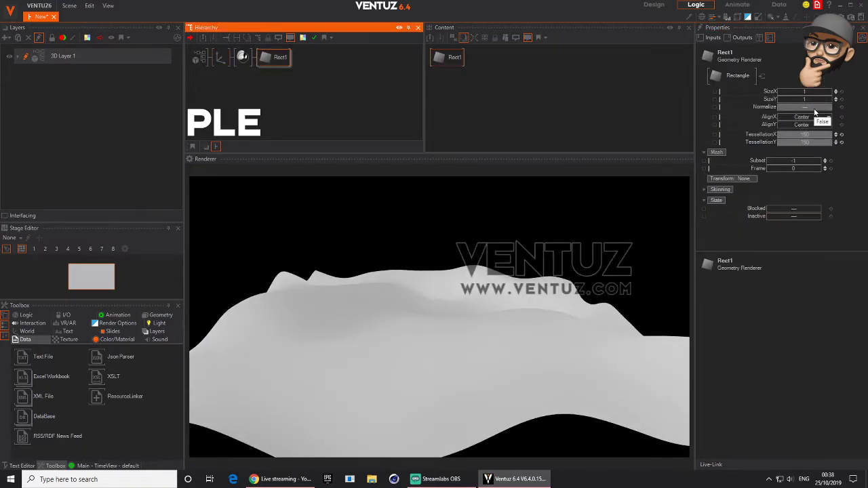
drag(830, 92, 831, 100)
- Set the Perlin Vertex Noise Animate value to about 8.55 and reduce its Amount to 0.079
click(243, 57)
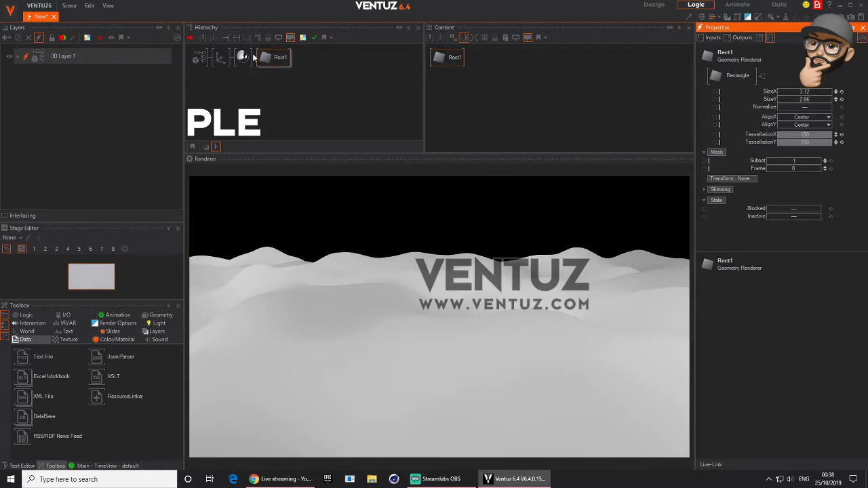
scroll(819, 164, down, 1)
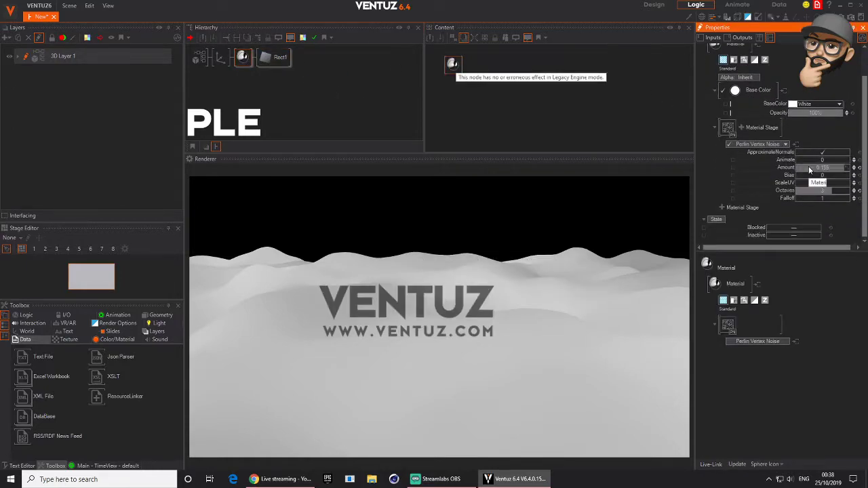
drag(819, 162, 861, 161)
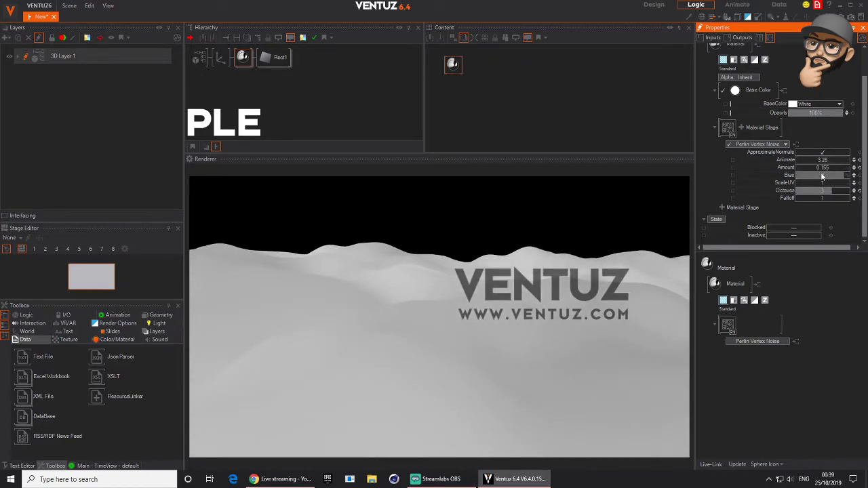
drag(830, 170, 848, 158)
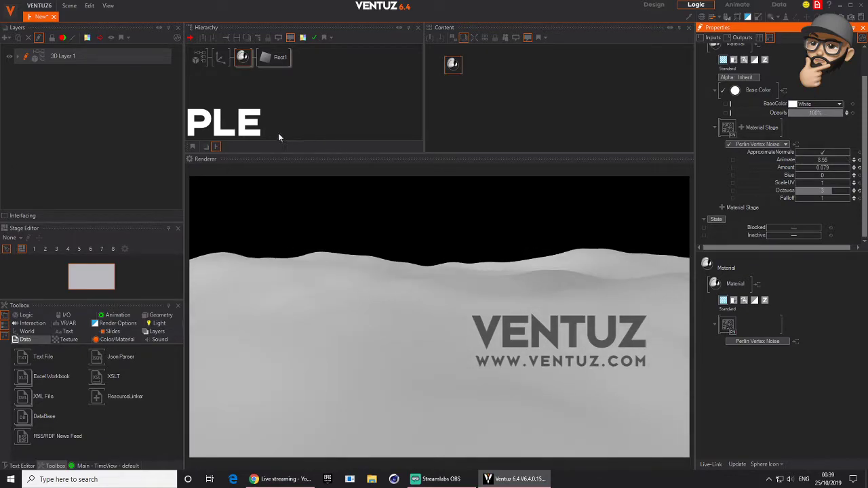
- Adjust the Axis transform so the terrain is seen from higher up and farther back, with its side edges in frame
click(220, 58)
drag(809, 117, 802, 66)
- Retune the Perlin Vertex Noise with Animate at 15.81, Amount at 0.219 and Octaves at 3
click(242, 57)
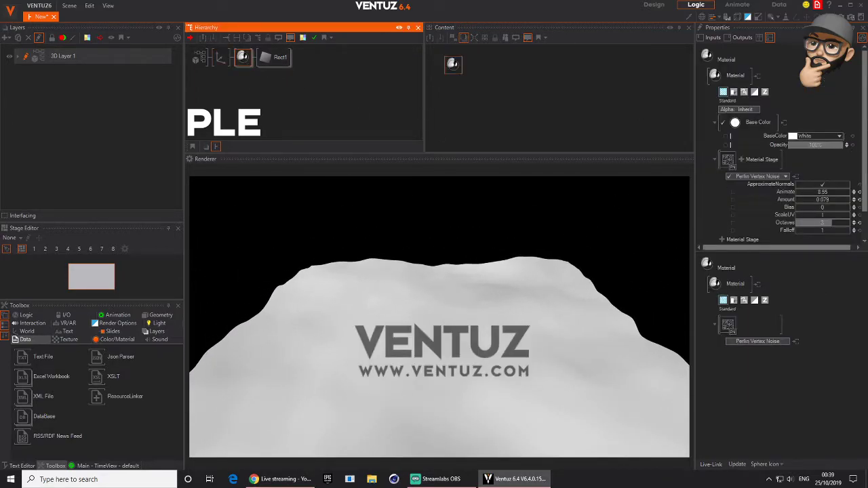
drag(828, 225, 796, 223)
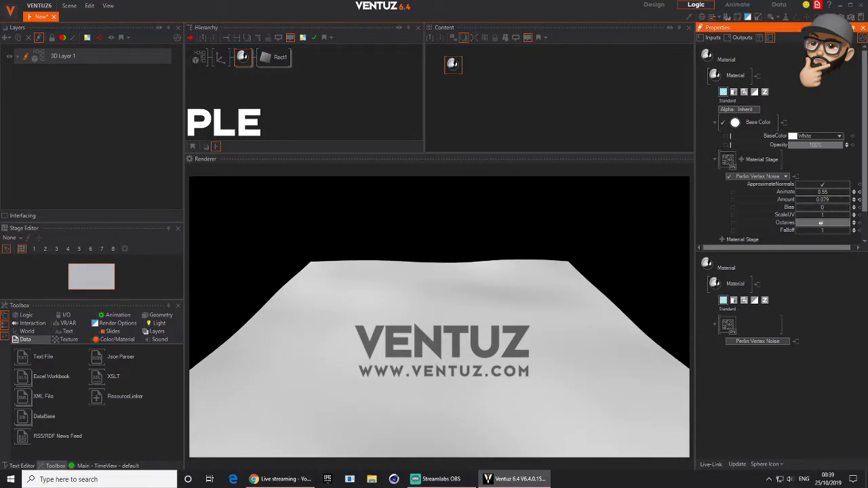
drag(849, 190, 816, 200)
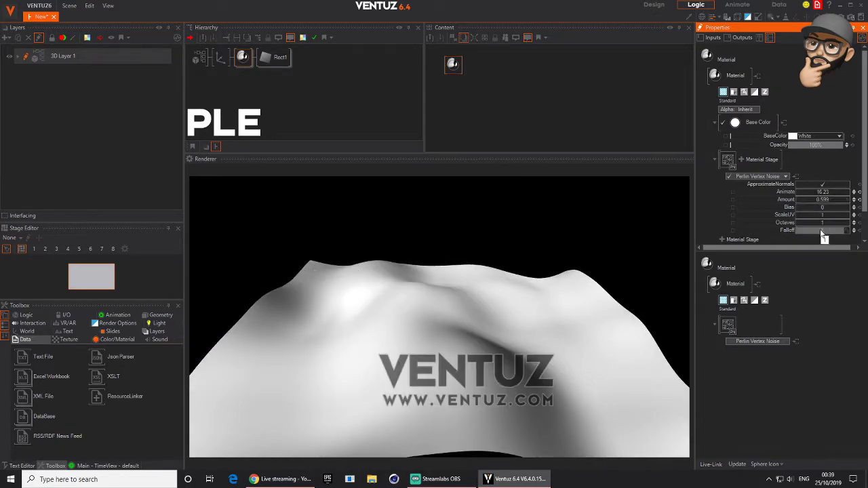
drag(820, 223, 817, 202)
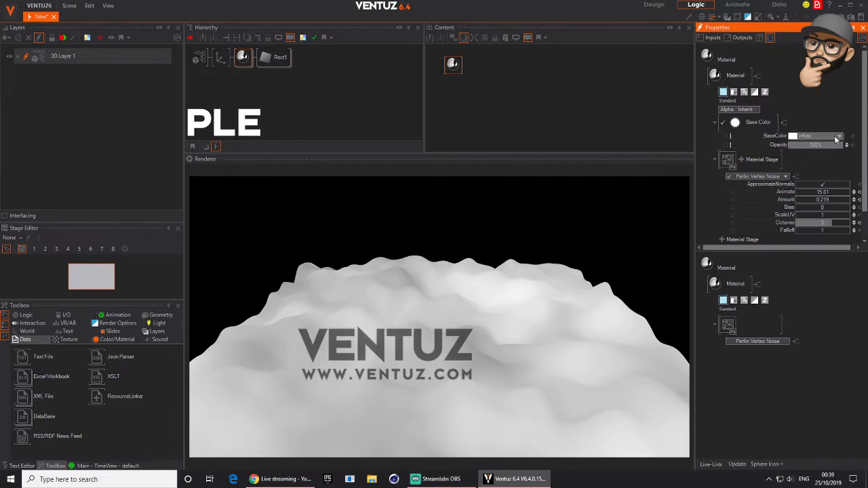
- Set the material's BaseColor to green (0, 239, 47) and collapse the settings of its material stage
click(839, 136)
drag(823, 158, 848, 167)
click(783, 122)
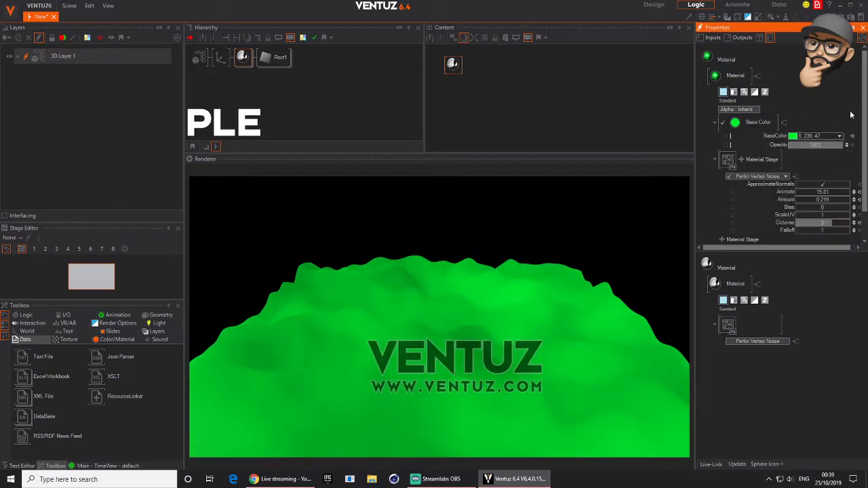
drag(864, 103, 863, 142)
scroll(863, 142, up, 2)
click(713, 162)
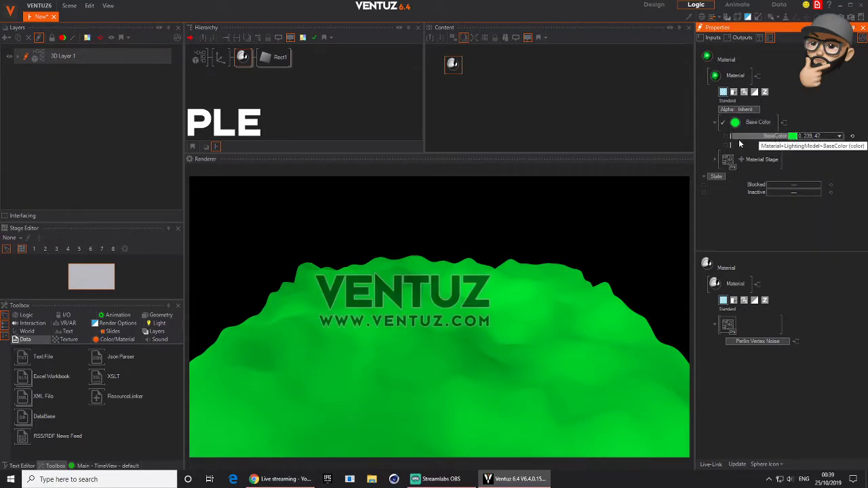
- Widen the rectangle to a SizeX of 7.12
click(276, 55)
drag(805, 90, 819, 91)
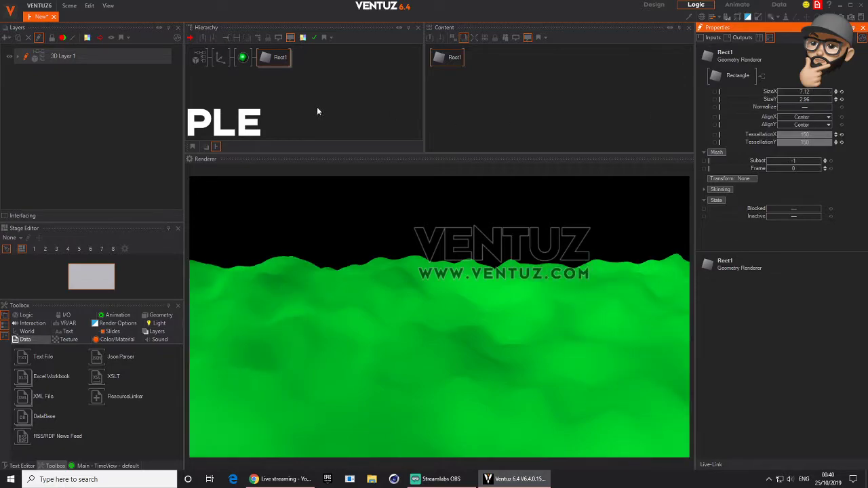
- Reset the existing Axis's X rotation and its Z position to their defaults
click(220, 58)
click(829, 114)
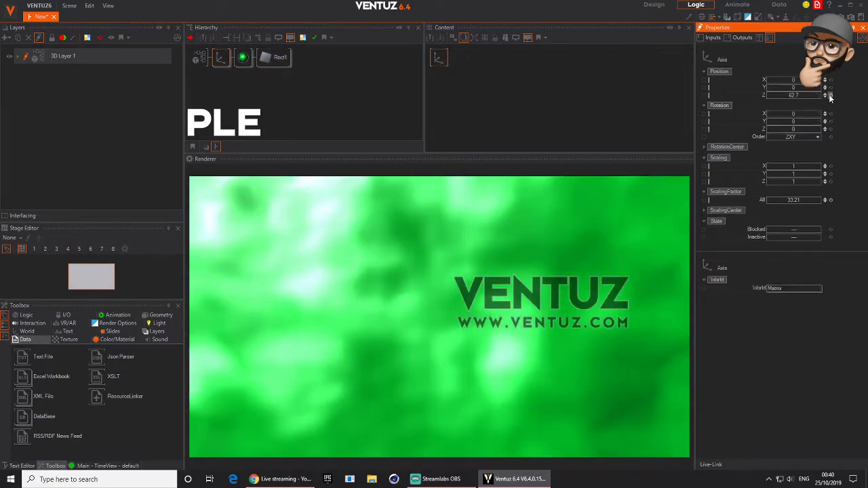
click(829, 96)
- Insert two additional Axis nodes into the hierarchy chain ahead of the material
double_click(274, 90)
text(ax)
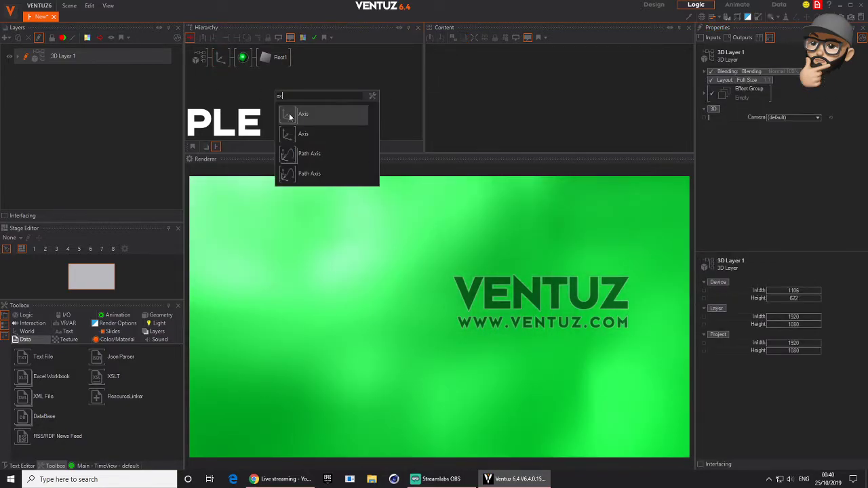
drag(287, 115, 213, 58)
right_click(233, 83)
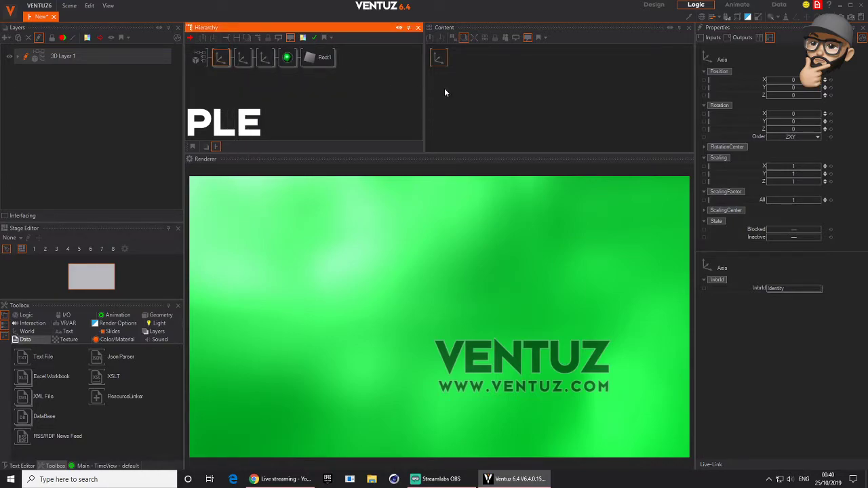
- Tilt the first Axis to an X rotation of 75 and shift it along Z to frame the terrain below a horizon
drag(789, 115, 764, 96)
click(261, 63)
click(831, 123)
click(221, 59)
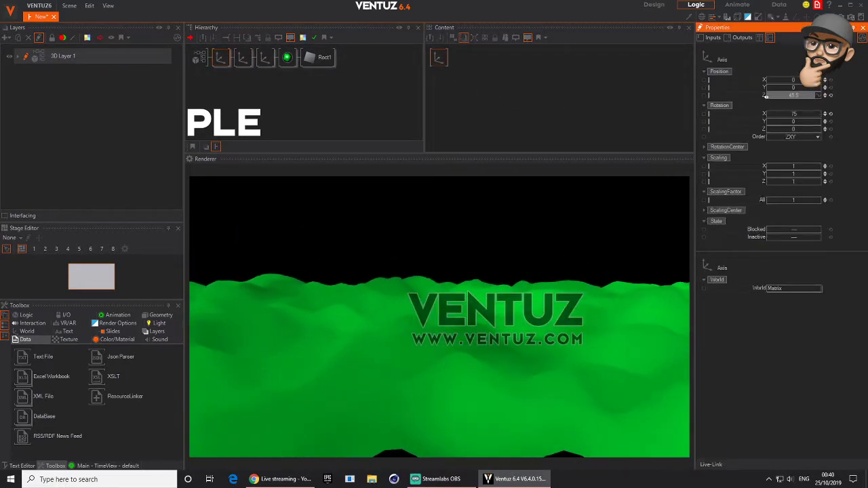
- Add a Base texture stage to the green material
click(287, 57)
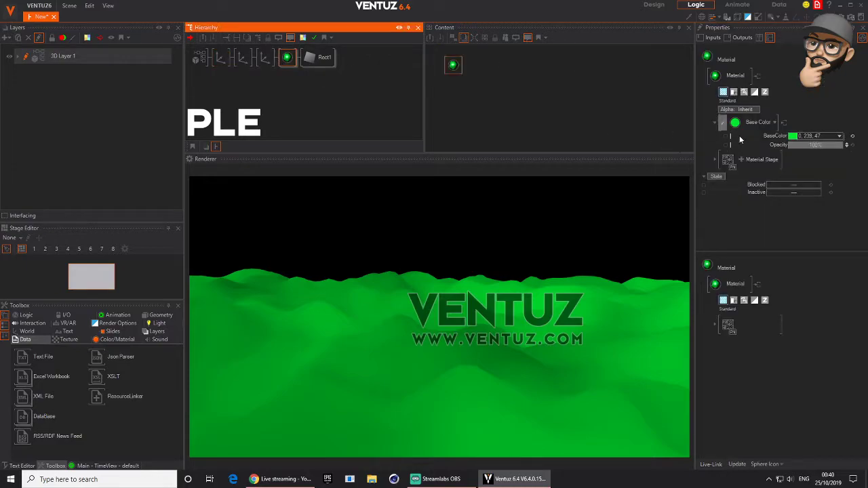
click(742, 159)
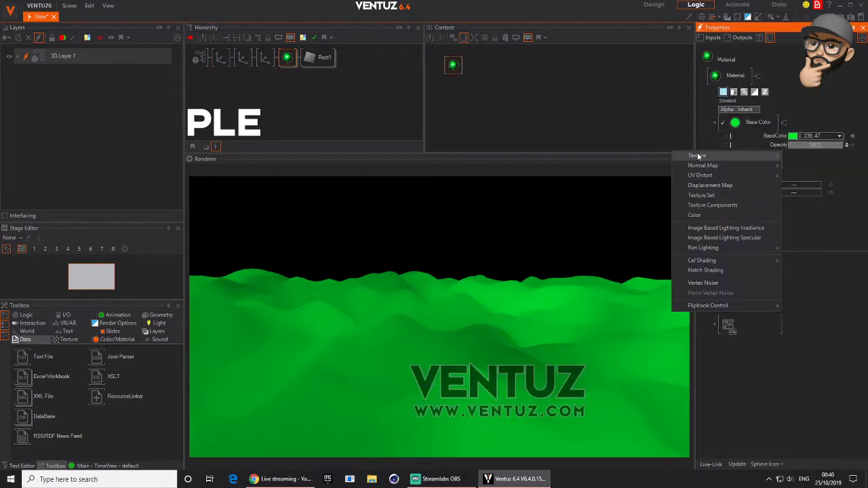
mouse_move(698, 156)
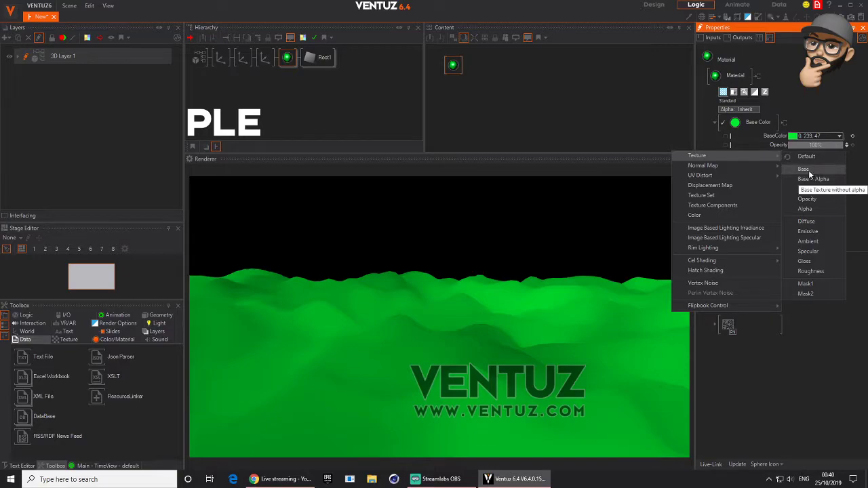
click(804, 169)
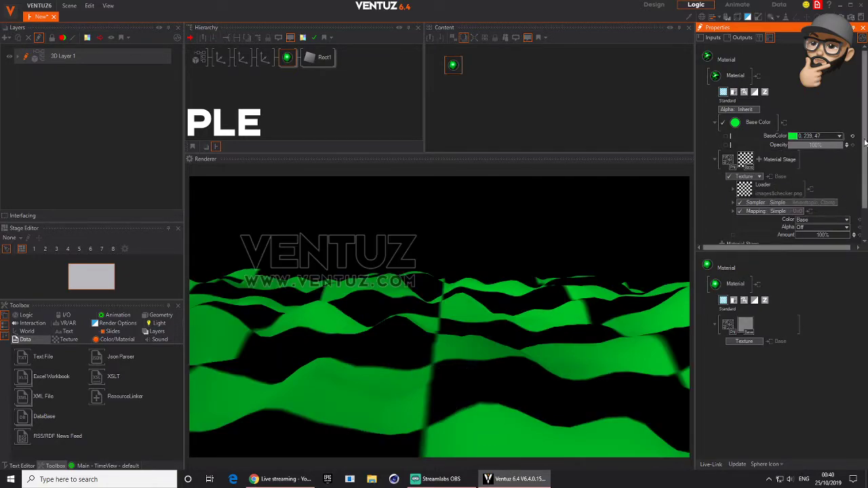
- Load the image bubble_x2.png into the new texture stage
scroll(861, 169, down, 1)
click(740, 157)
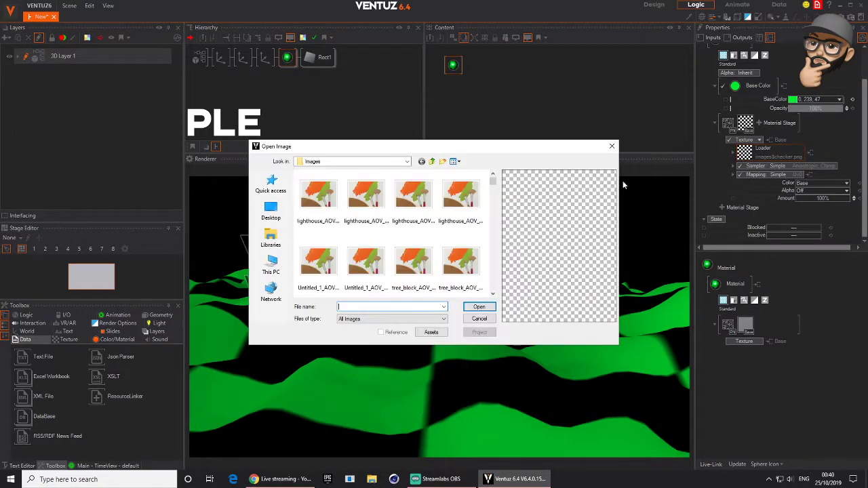
drag(493, 182, 502, 232)
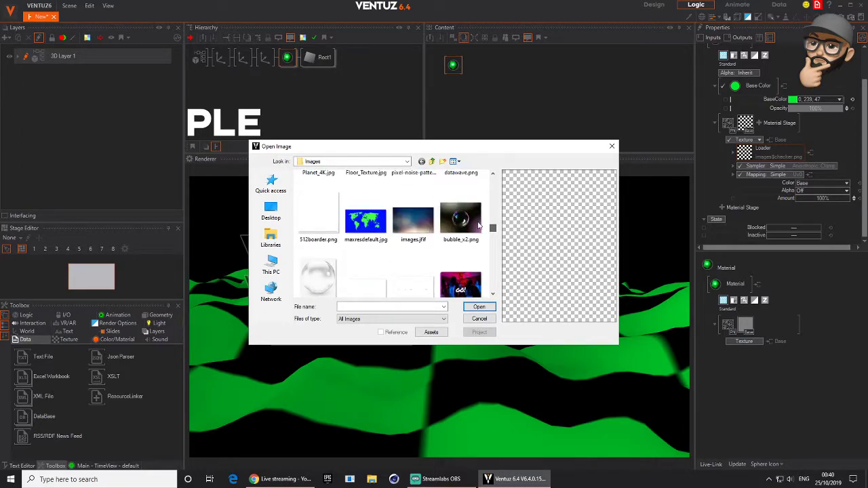
click(475, 241)
click(478, 307)
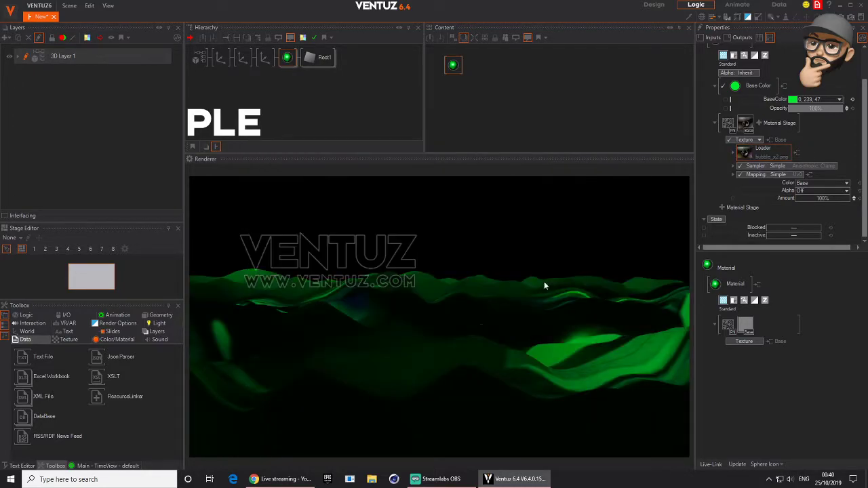
- Change the texture's mapping to 3D Mapping with World Space Reflection
click(790, 175)
mouse_move(769, 201)
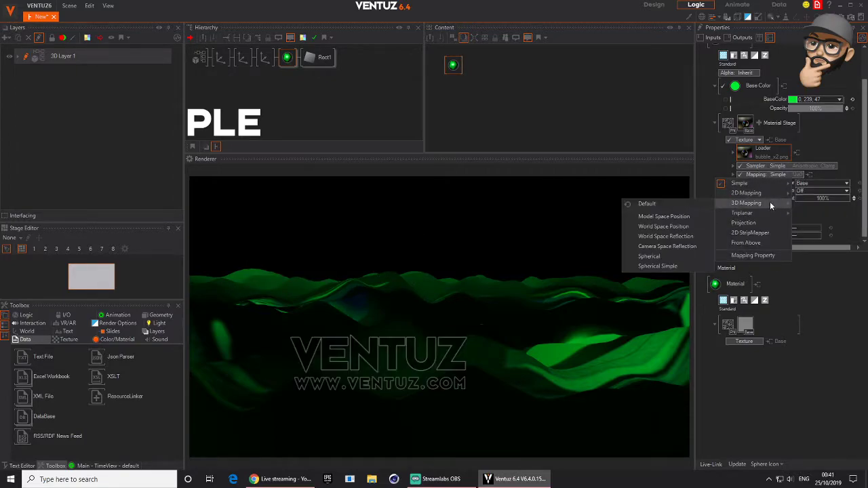
click(667, 237)
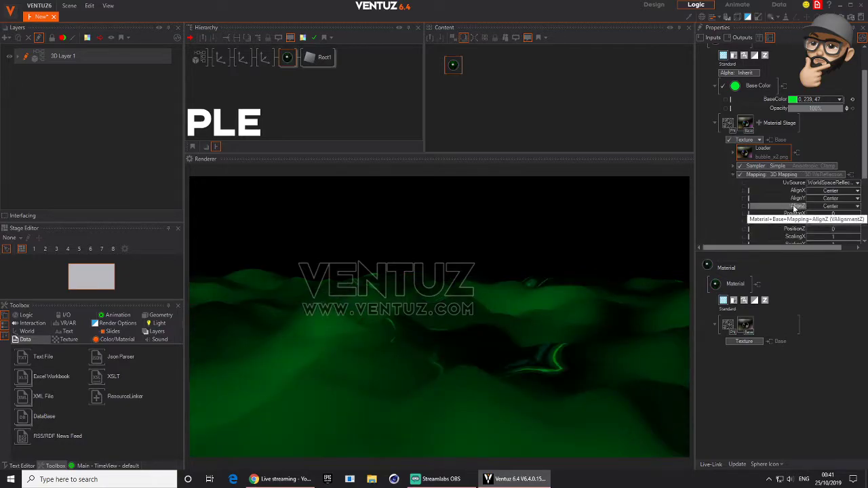
- Set the texture's sampler type to Anisotropic, Wrap and its mapping ScalingFactorAll to 1.23
scroll(838, 210, down, 1)
click(816, 134)
mouse_move(773, 142)
click(817, 166)
middle_drag(856, 222, 852, 179)
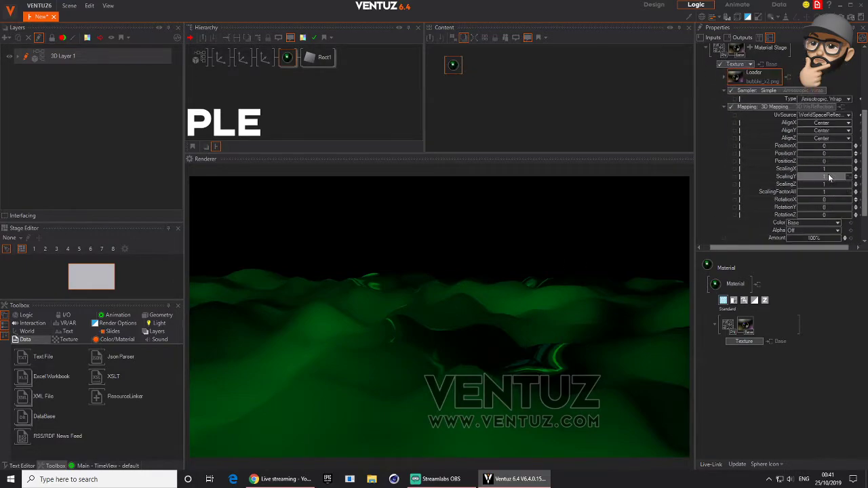
mouse_move(827, 191)
mouse_down()
mouse_move(796, 191)
mouse_move(821, 192)
mouse_up()
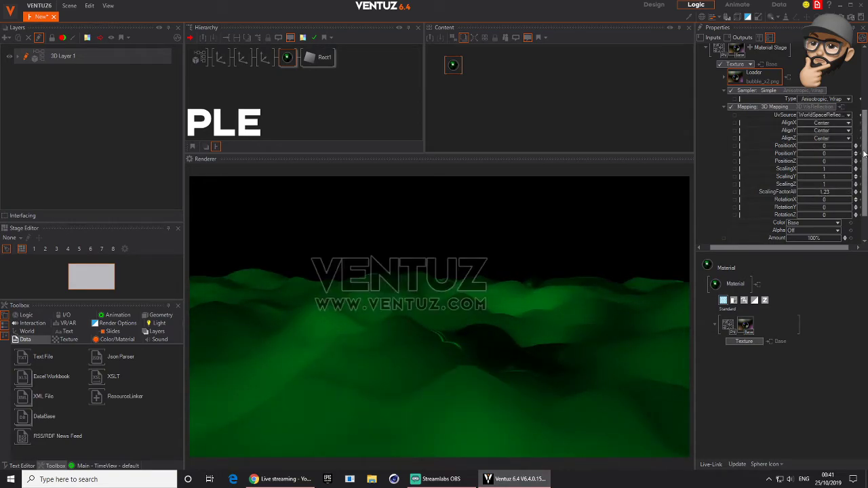
- Try the Lighten (Max) operation for blending the texture's color
scroll(864, 155, down, 3)
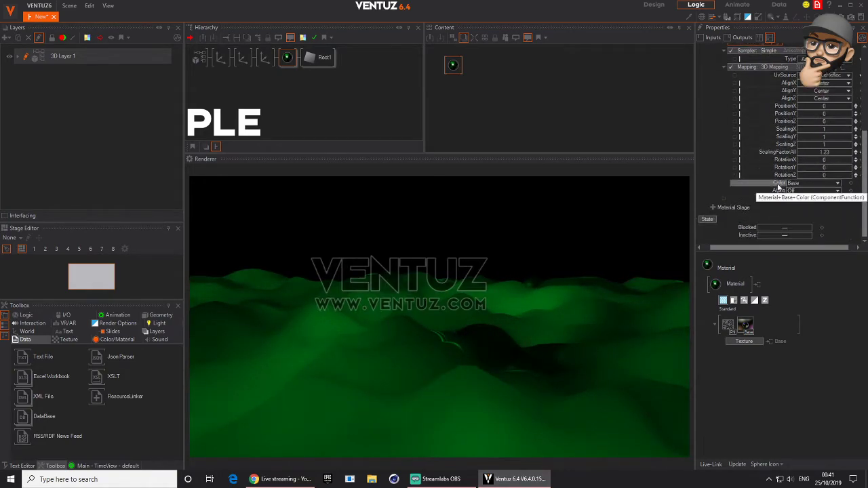
click(838, 184)
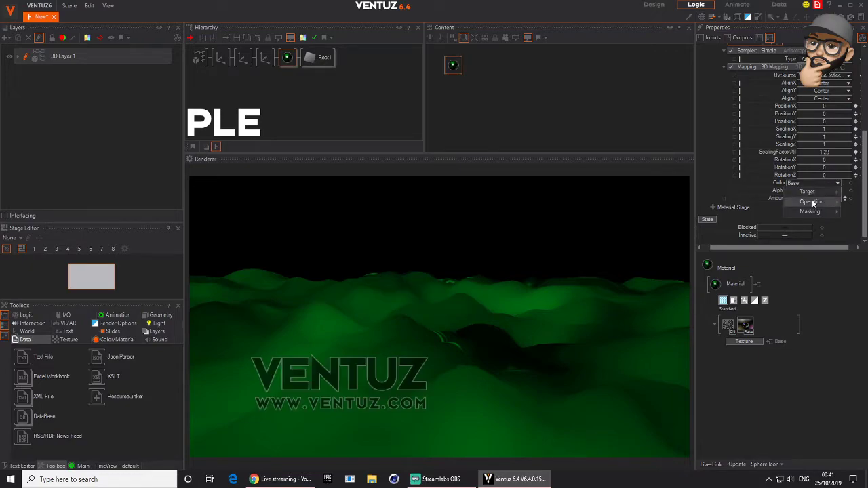
mouse_move(813, 203)
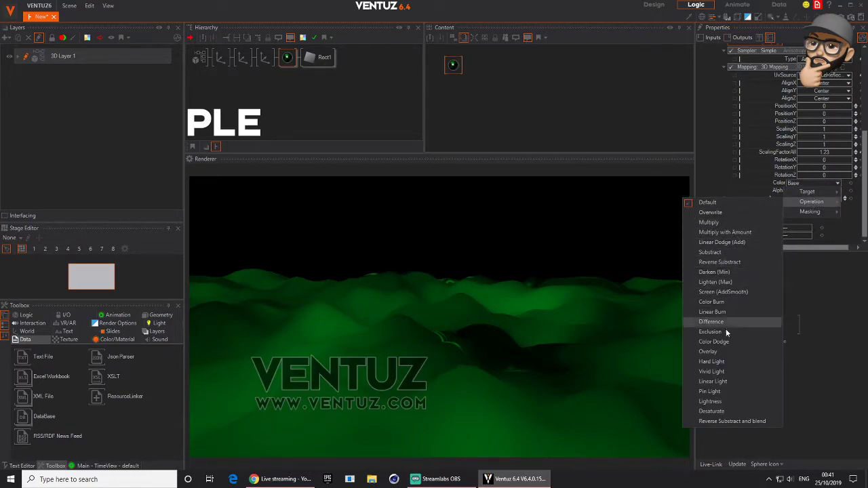
click(725, 281)
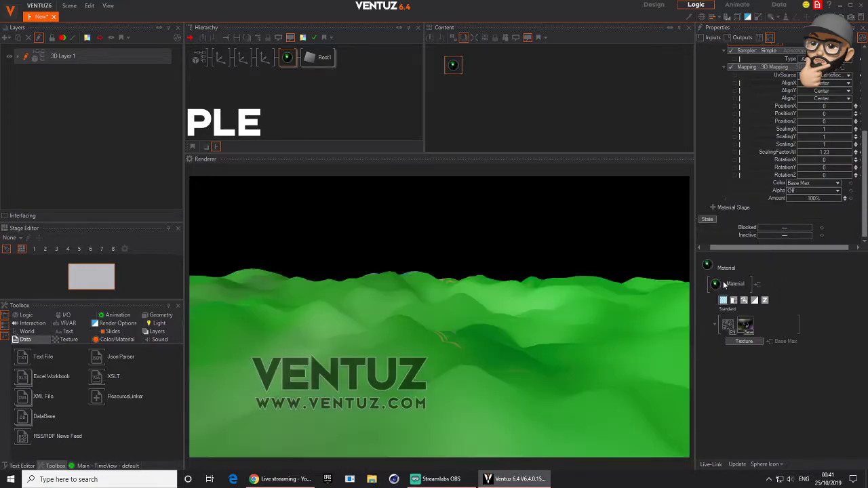
- Set the texture's Color operation to Screen (AddSmooth)
click(837, 184)
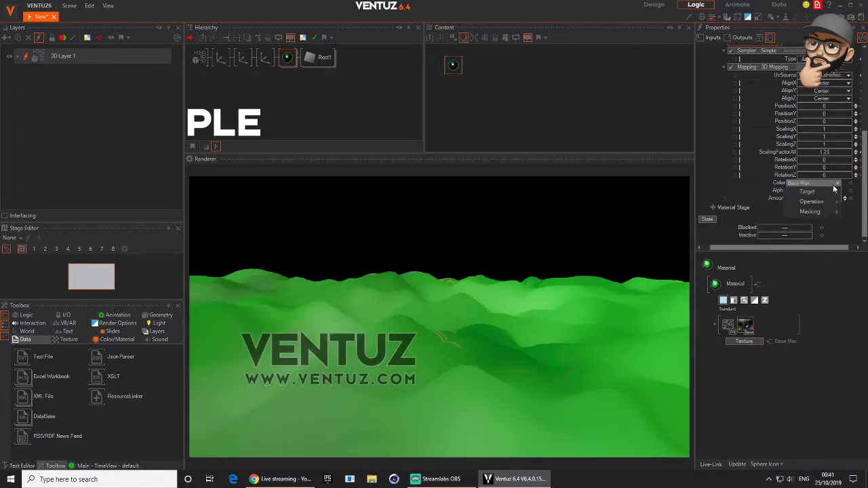
mouse_move(821, 202)
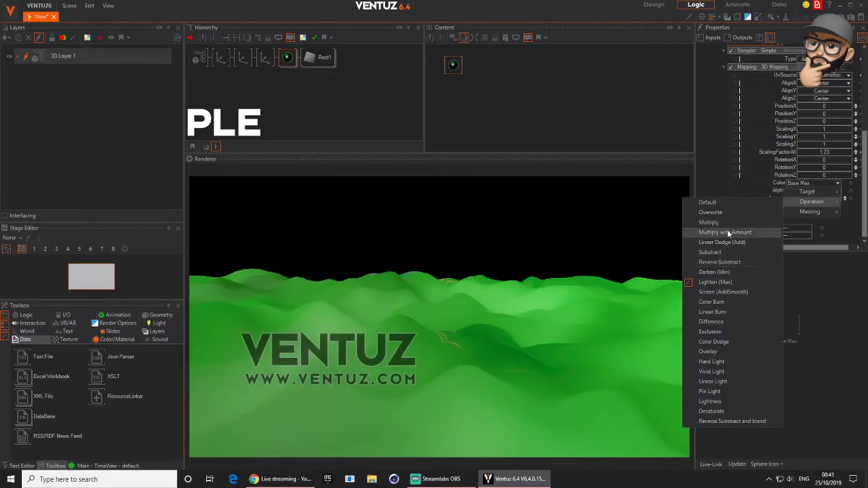
click(724, 292)
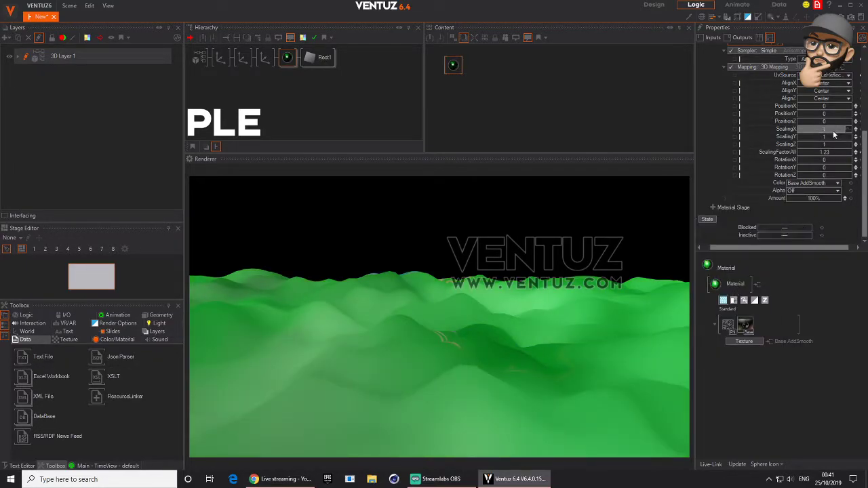
- Try the gold sphere image 12719-v5.jpg as the base texture
scroll(862, 155, up, 5)
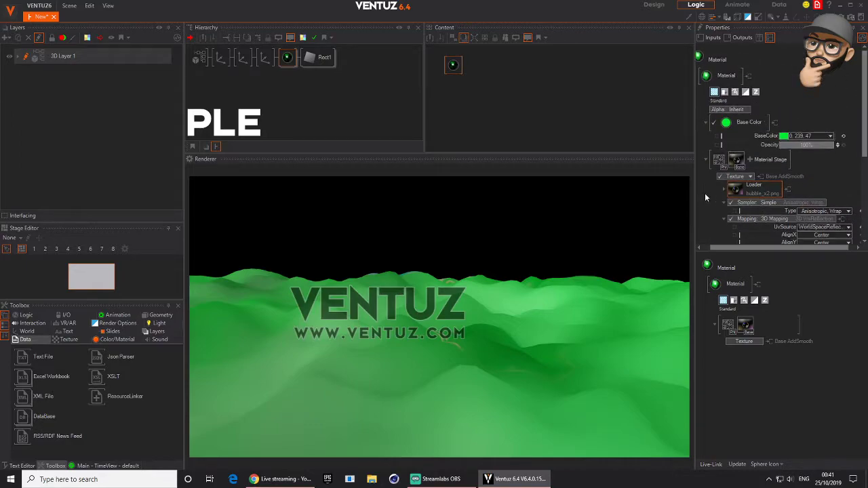
double_click(737, 193)
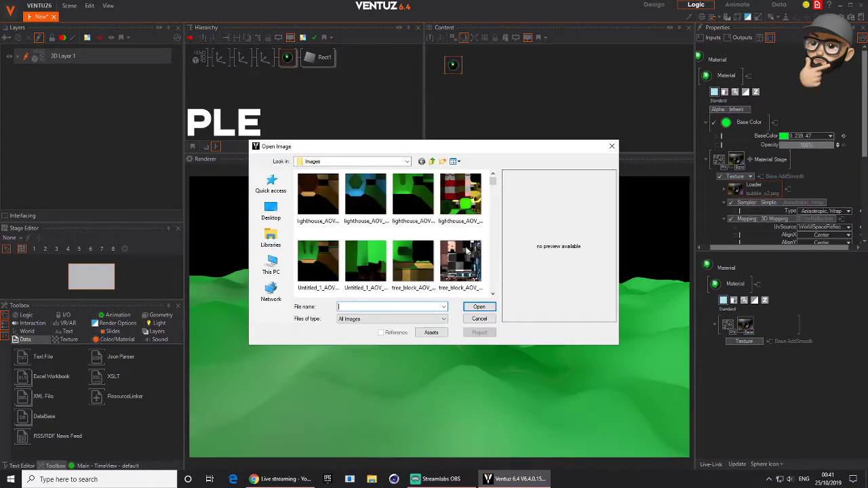
drag(492, 189, 491, 206)
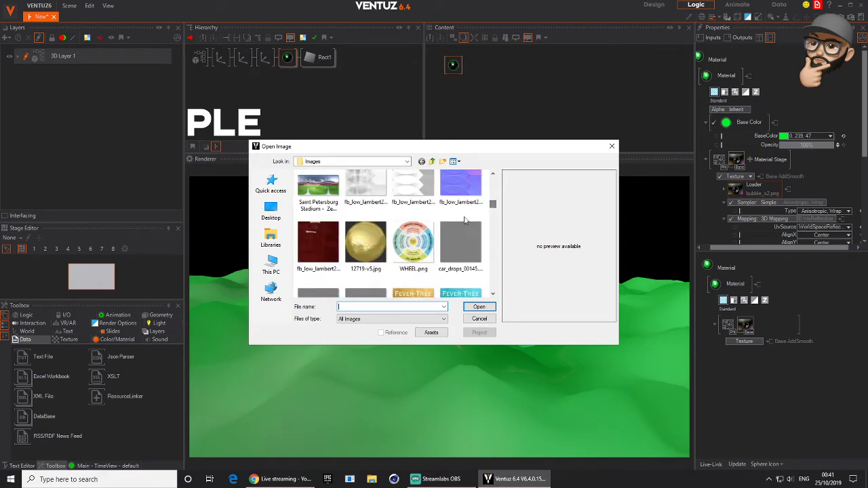
click(348, 254)
click(477, 308)
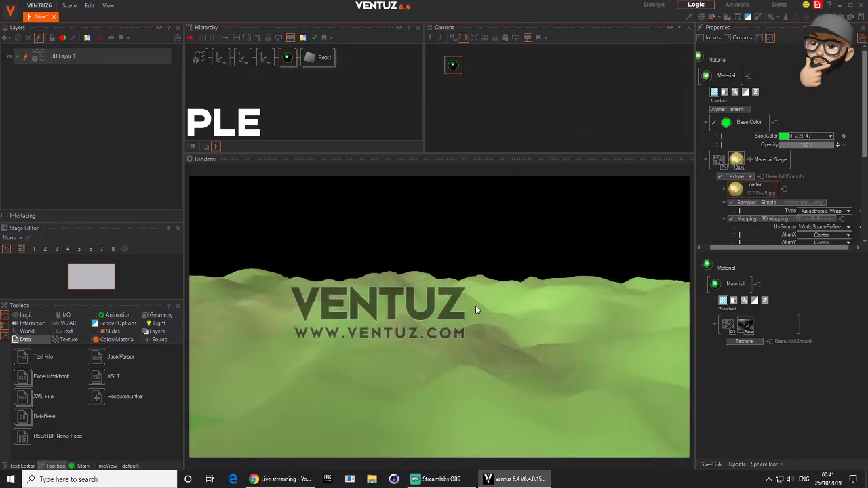
- Load download (1).jpg as the base texture and set its mapping ScalingFactorAll to 0.499
click(739, 194)
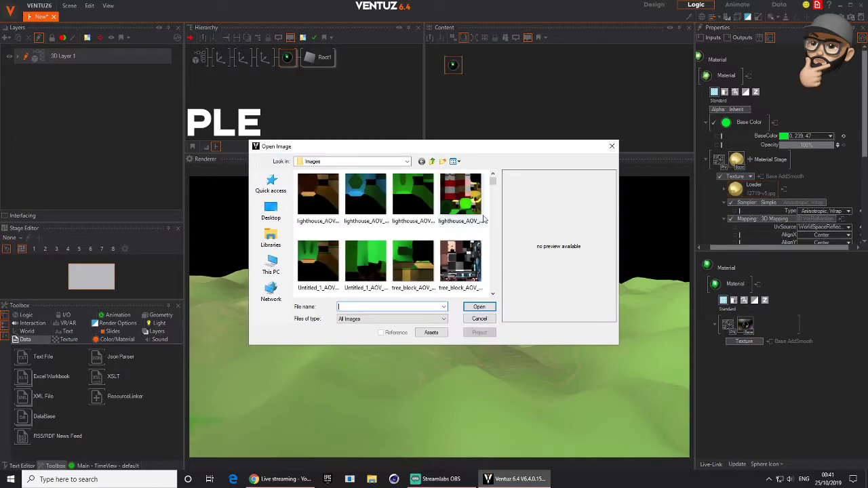
drag(493, 183, 491, 228)
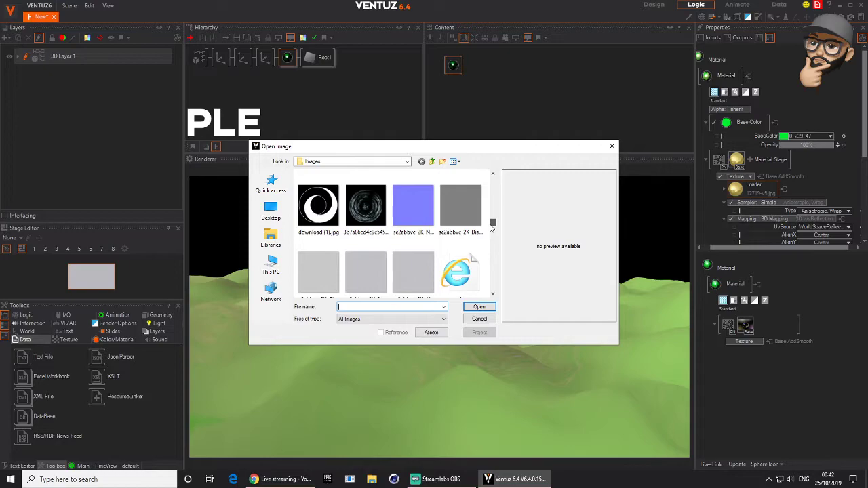
click(318, 206)
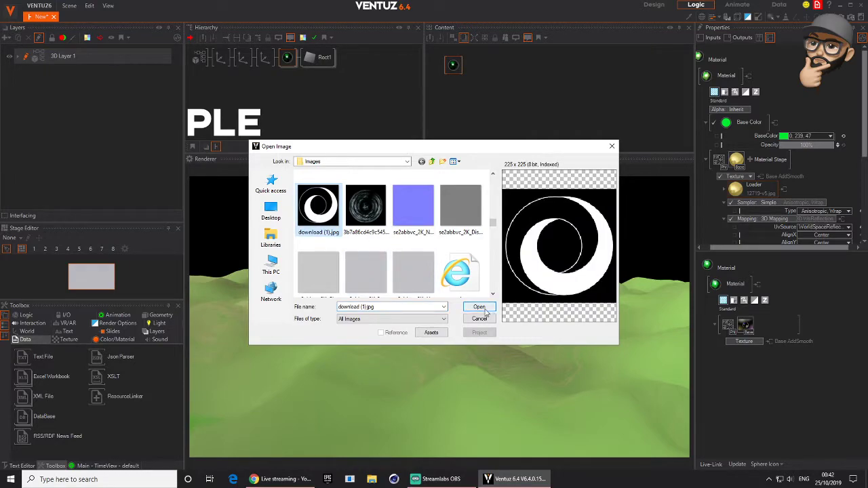
click(479, 307)
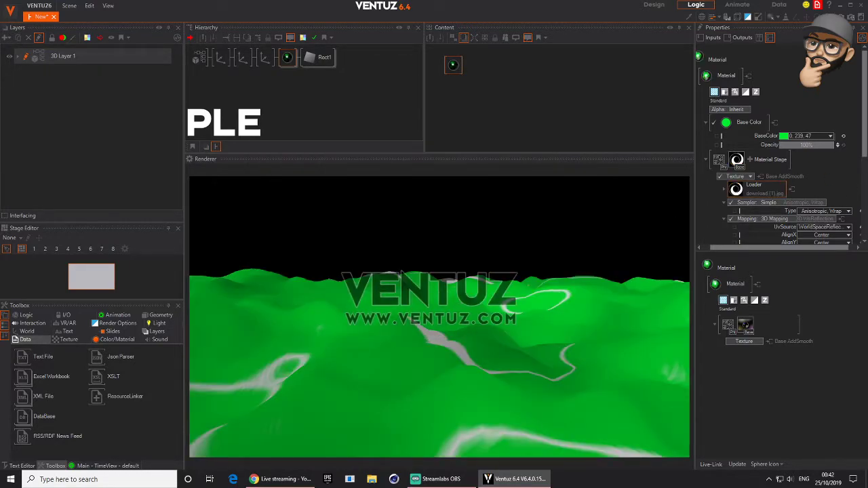
drag(863, 138, 804, 194)
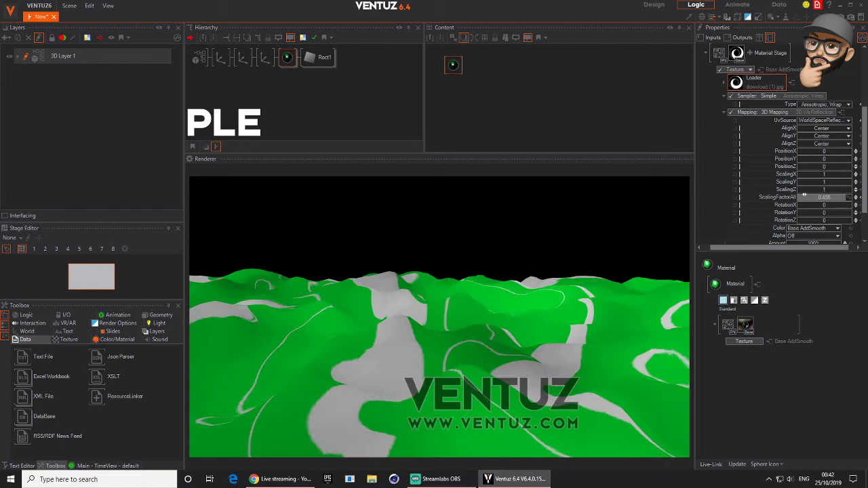
mouse_move(864, 151)
mouse_down()
mouse_move(864, 171)
mouse_move(865, 154)
mouse_up()
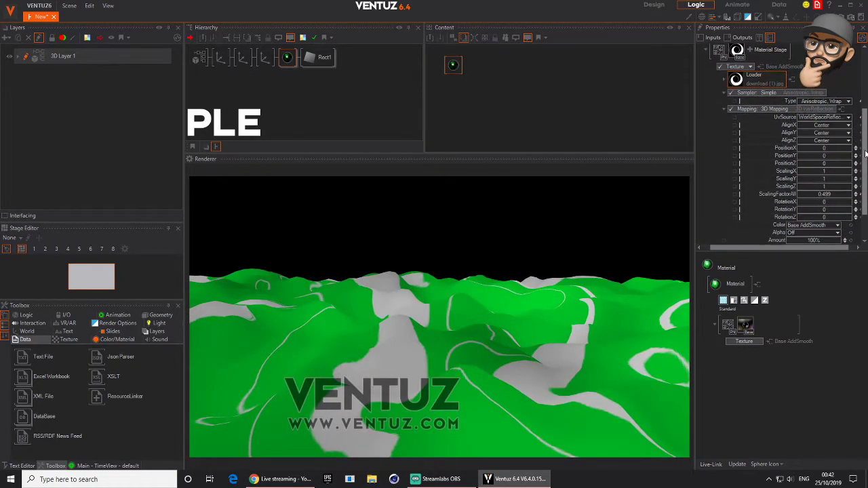
- Set the texture's Color operation to Overlay and its Amount to 53.6%
click(838, 225)
mouse_move(813, 234)
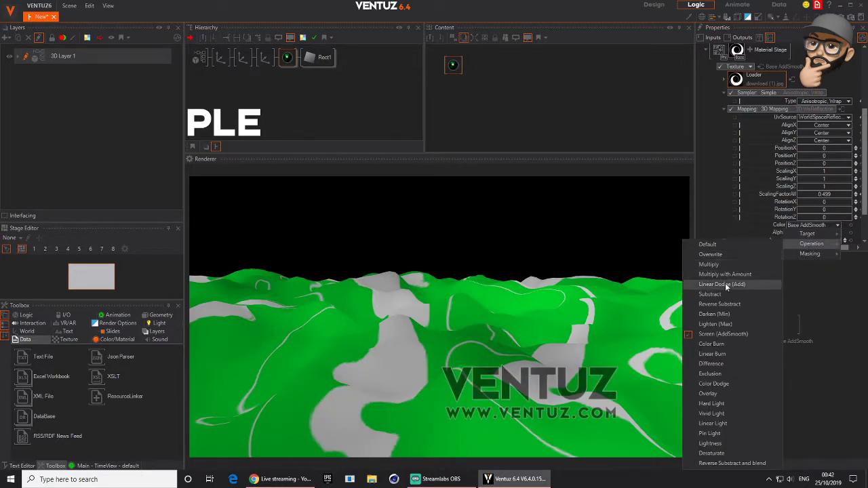
click(712, 394)
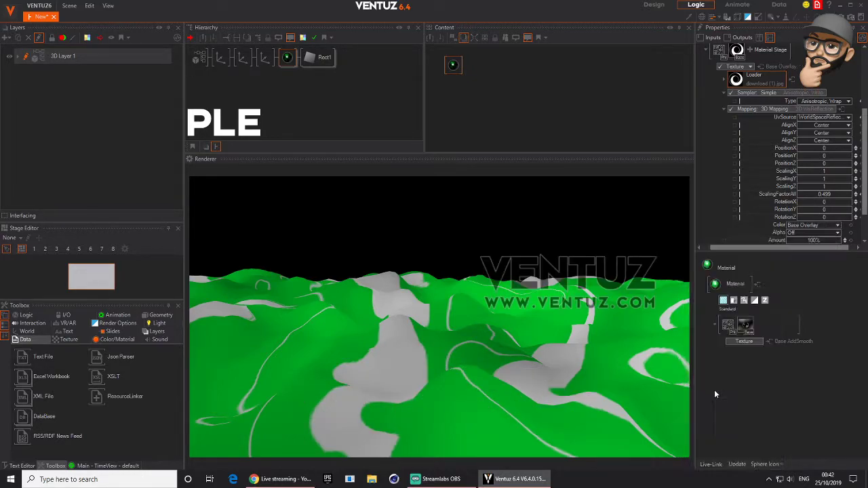
drag(786, 241, 785, 242)
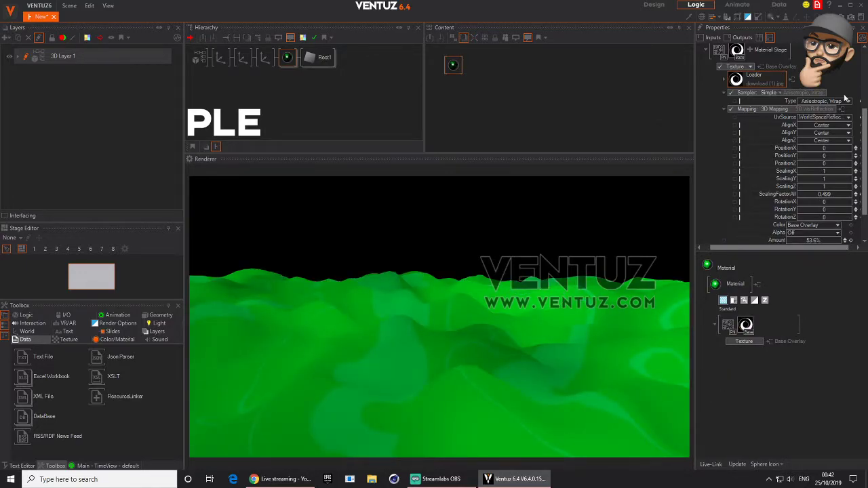
- Set the texture mapping's UvSource to Spherical and its ScalingFactorAll to -0.564
click(847, 117)
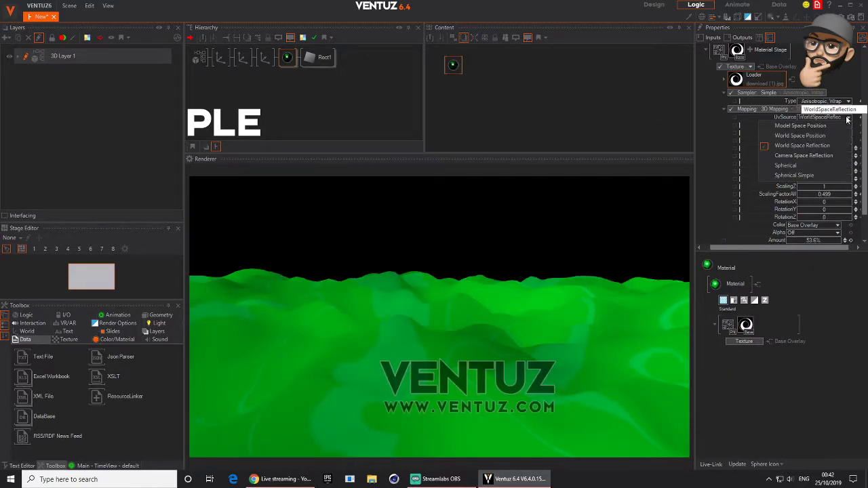
click(806, 166)
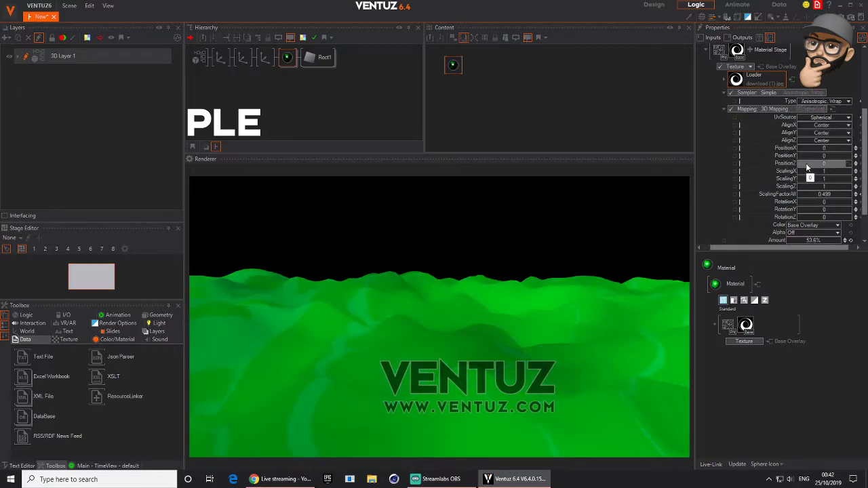
mouse_move(824, 195)
mouse_down()
mouse_move(798, 193)
mouse_move(850, 192)
mouse_move(796, 191)
mouse_move(829, 193)
mouse_up()
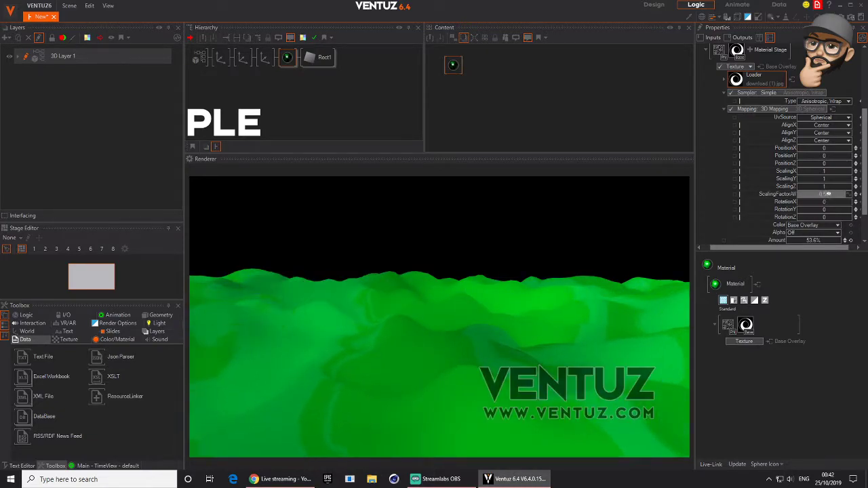
- Tilt the terrain by reducing the first axis's X rotation, and set the second axis's Z rotation to 223
click(221, 57)
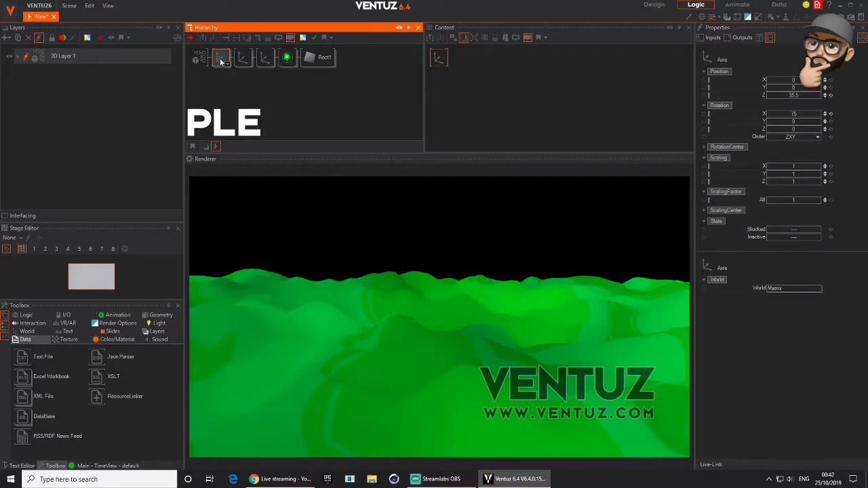
mouse_move(794, 113)
mouse_down()
mouse_move(780, 112)
mouse_move(788, 114)
mouse_up()
drag(267, 61, 245, 57)
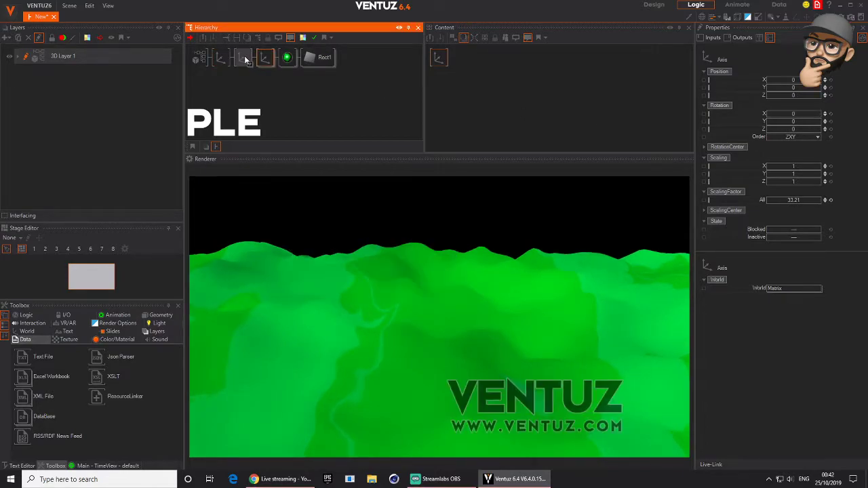
drag(797, 129, 822, 99)
- Set the terrain material's Perlin Vertex Noise to an Animate value of 14.95 and an Amount of 0.16
click(319, 58)
click(288, 58)
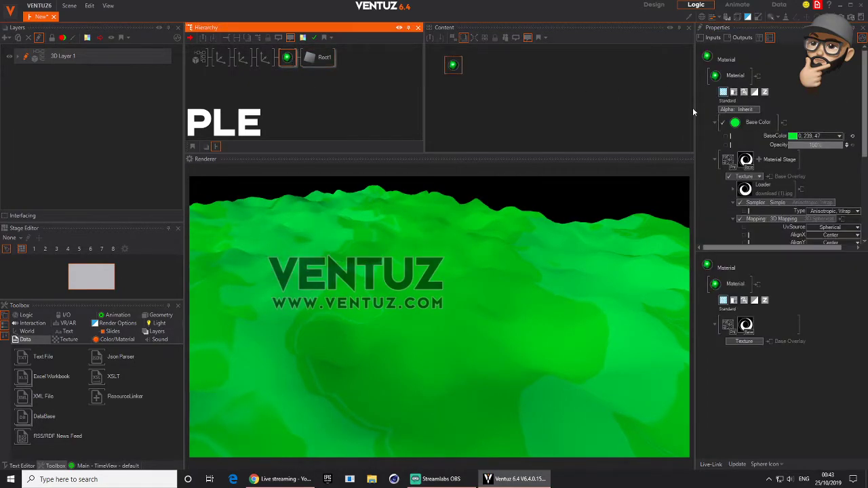
scroll(748, 149, down, 5)
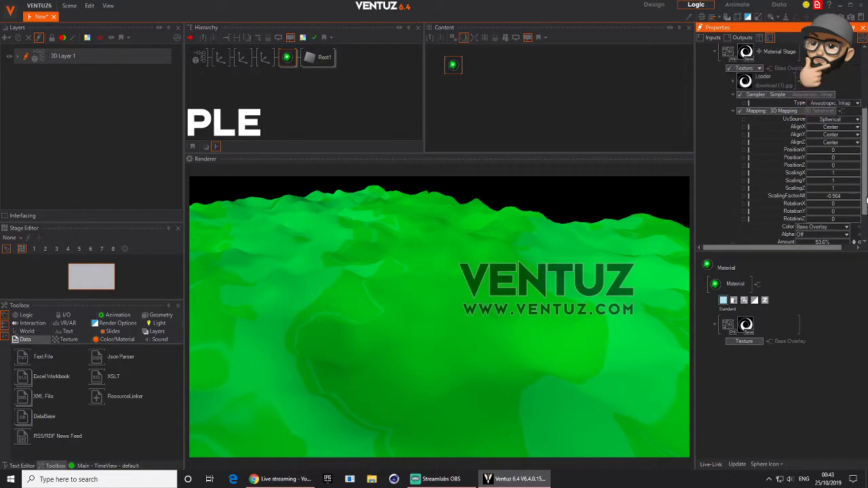
click(733, 111)
click(726, 120)
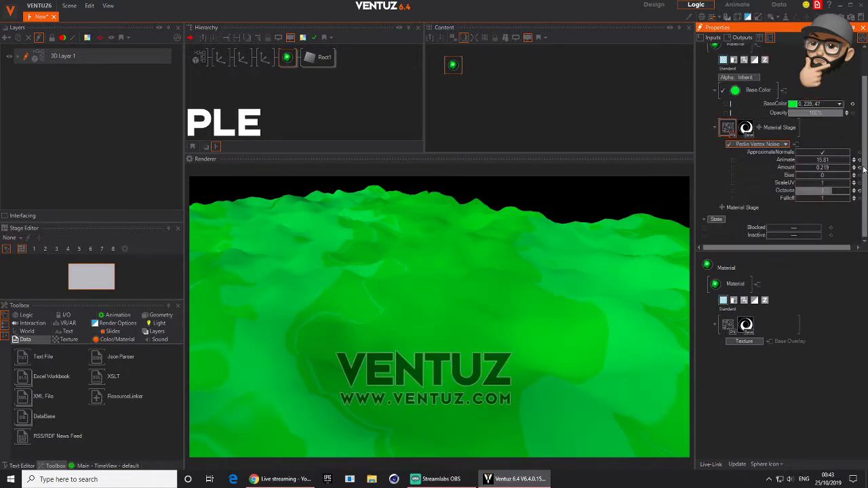
drag(818, 161, 854, 162)
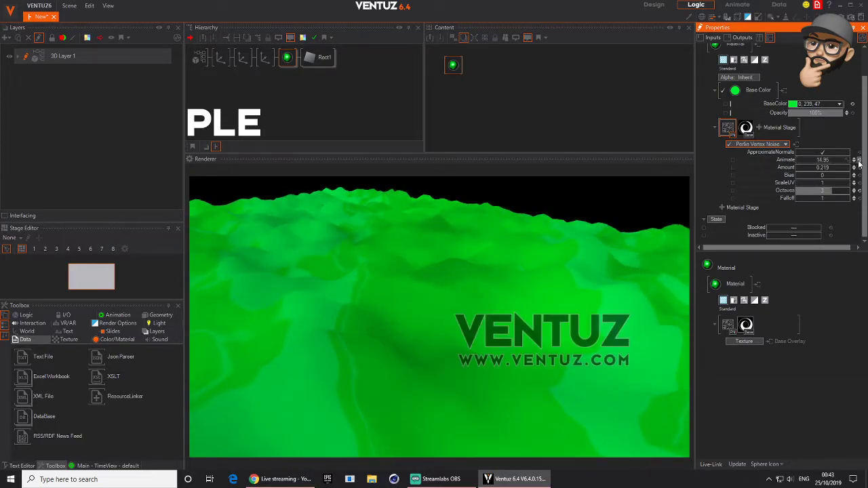
mouse_move(828, 168)
mouse_down()
mouse_move(803, 168)
mouse_move(830, 167)
mouse_up()
- Set both TessellationX and TessellationY of the Rect1 rectangle to 250
click(327, 57)
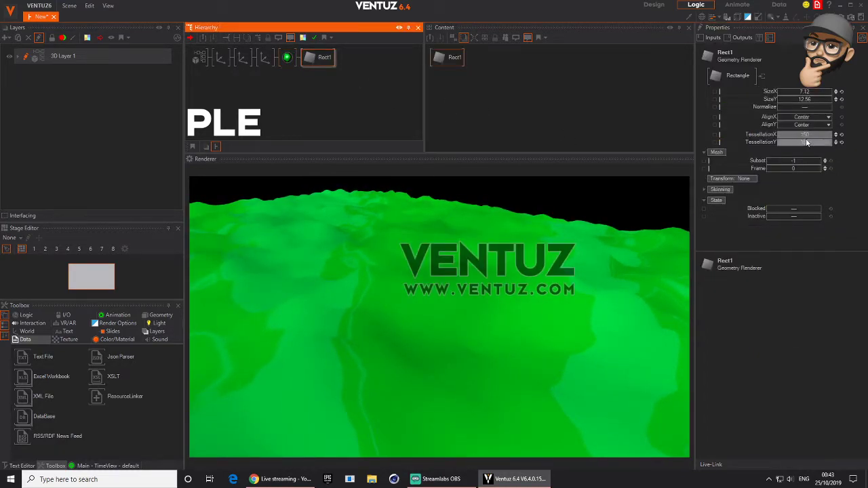
click(808, 135)
text(250)
key(Return)
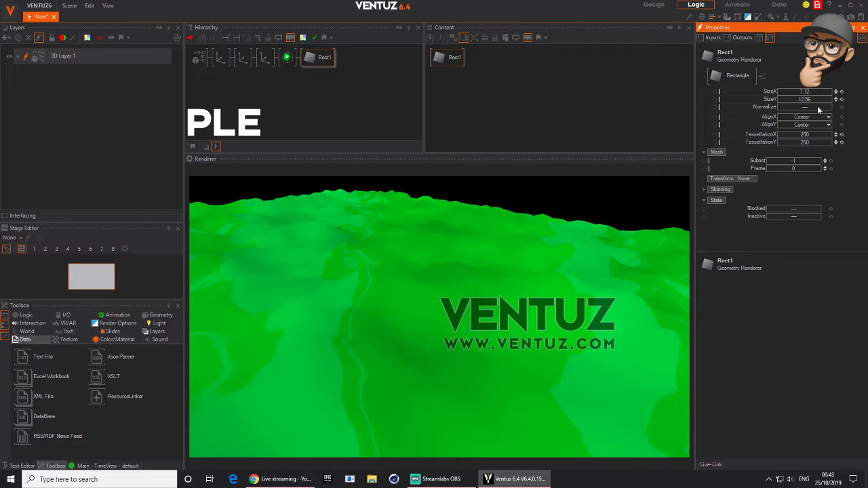
- Set the Perlin Vertex Noise Animate value to 17.74 and the Amount to 0.138
click(287, 57)
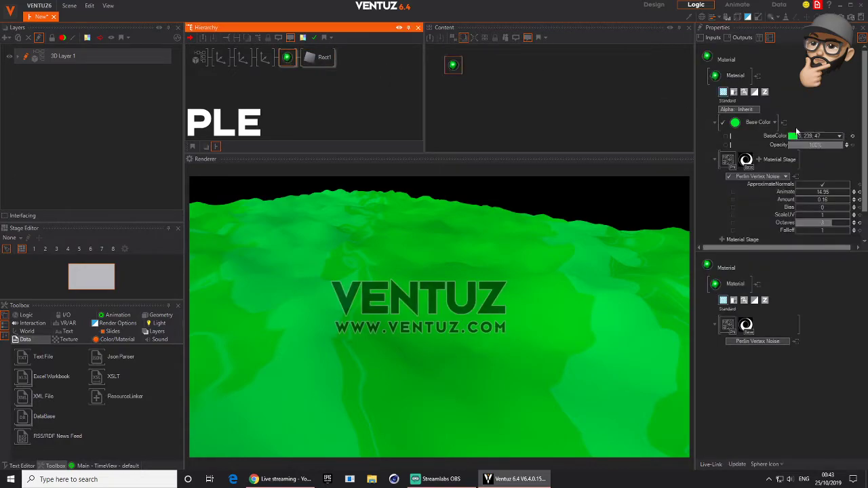
mouse_move(819, 192)
mouse_down()
mouse_move(851, 192)
mouse_move(808, 200)
mouse_move(815, 200)
mouse_up()
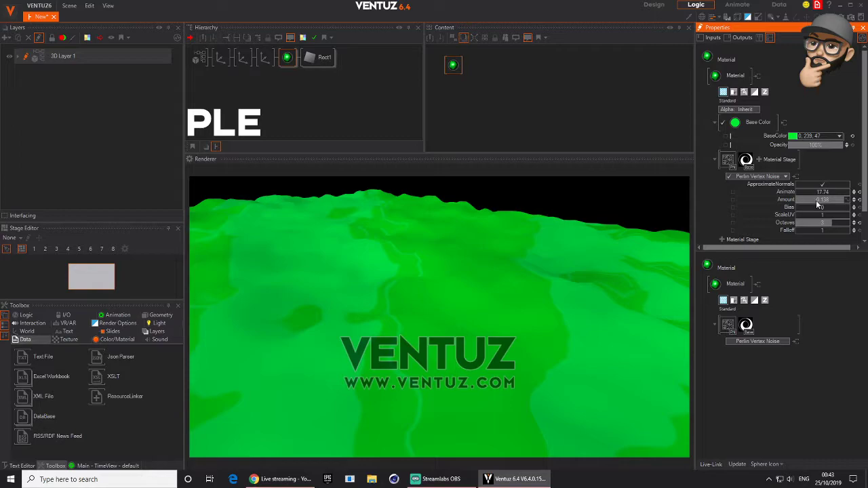
- Turn the terrain by changing the Z rotation of the second axis
click(265, 58)
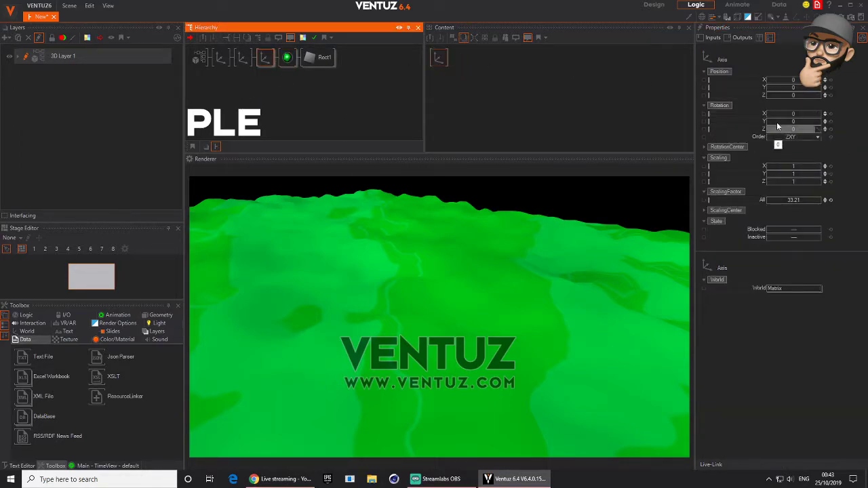
click(242, 58)
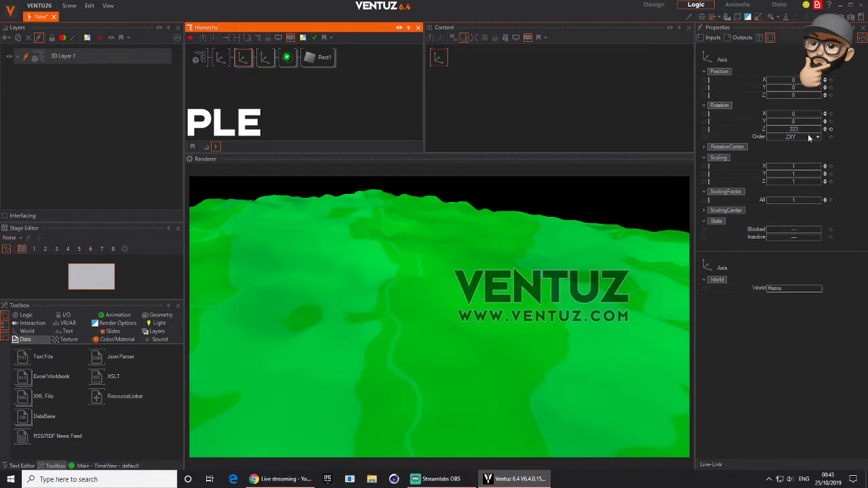
drag(808, 129, 807, 129)
- Add a new Axis as a second branch below the terrain's third axis in the hierarchy
right_click(256, 89)
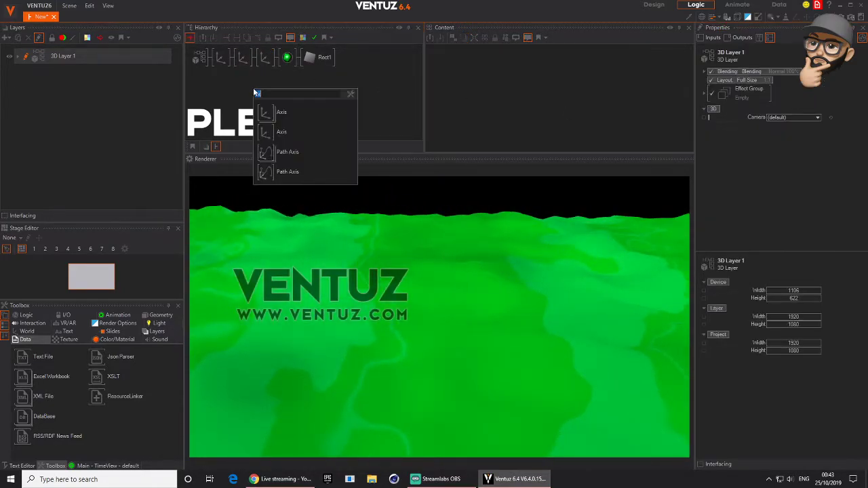
click(271, 113)
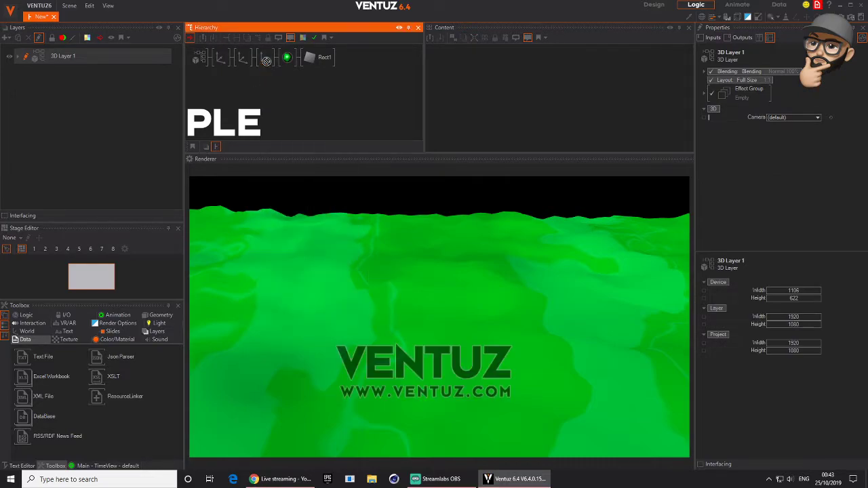
click(271, 71)
- Find the Torus geometry and attach it to the new axis
right_click(291, 89)
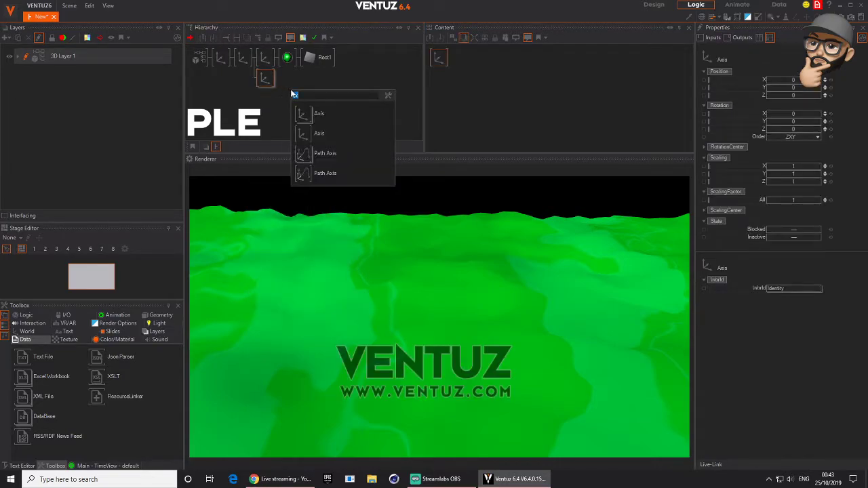
text(tou)
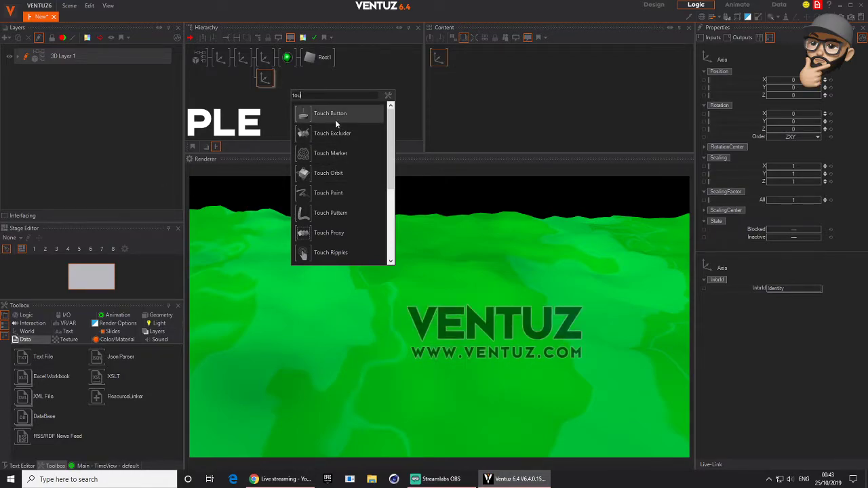
key(BackSpace)
text(r)
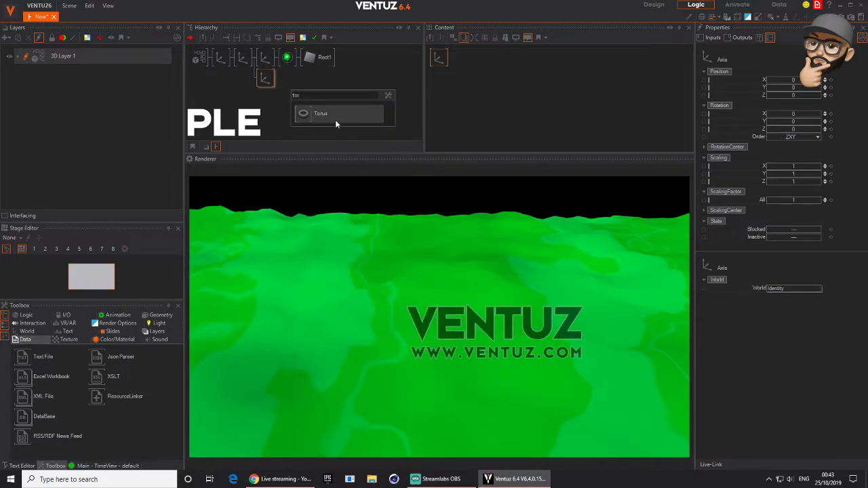
drag(307, 117, 272, 78)
click(271, 80)
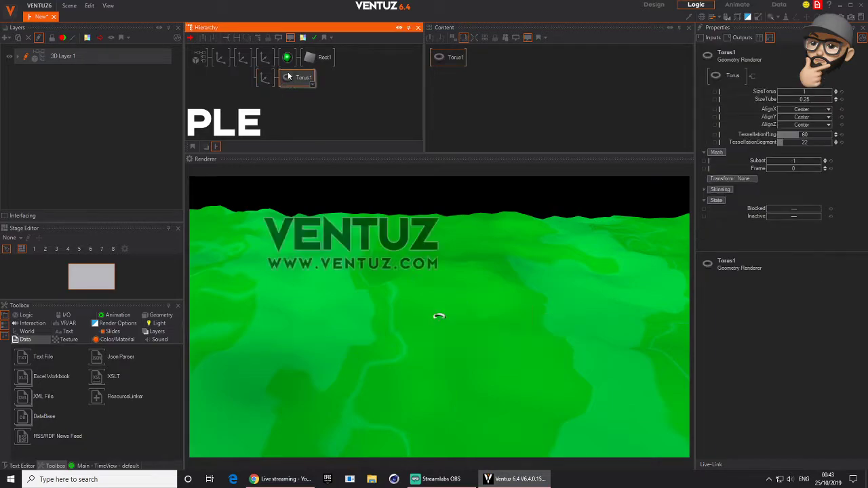
- Scale the torus's axis to a ScalingFactor of 22 and set its X rotation to -90
click(263, 77)
drag(794, 200, 800, 198)
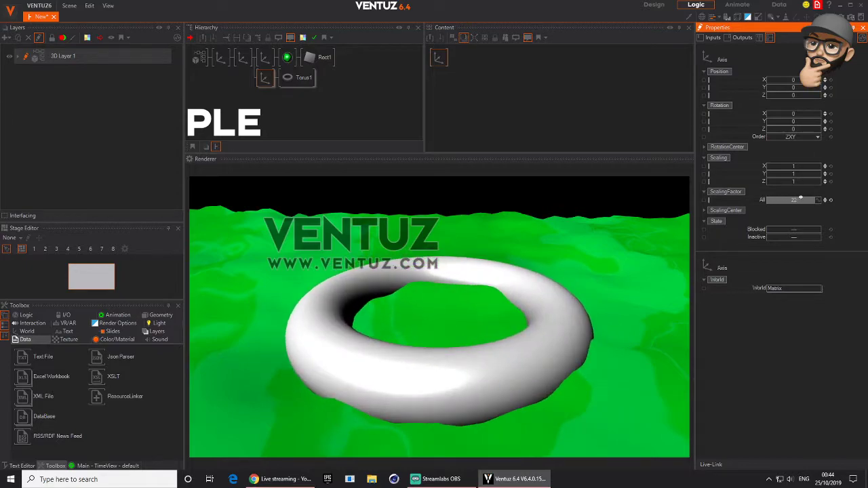
drag(794, 114, 784, 114)
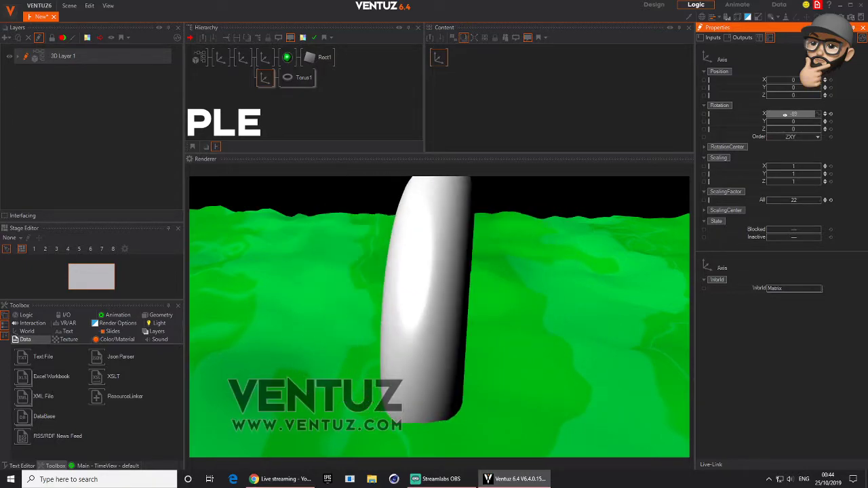
drag(801, 121, 813, 121)
click(829, 122)
click(800, 116)
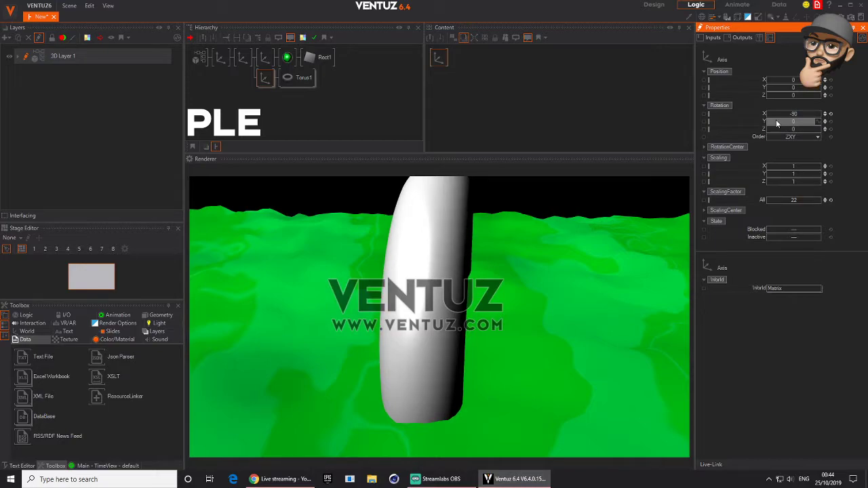
- Adjust the Z rotation of the second axis to turn the terrain and torus together
click(242, 57)
mouse_move(789, 130)
mouse_down()
mouse_move(766, 128)
mouse_move(798, 127)
mouse_move(783, 128)
mouse_up()
- Set the torus's SizeTube to 0.072 and insert a Color Solid material before it
drag(783, 81, 813, 100)
click(281, 81)
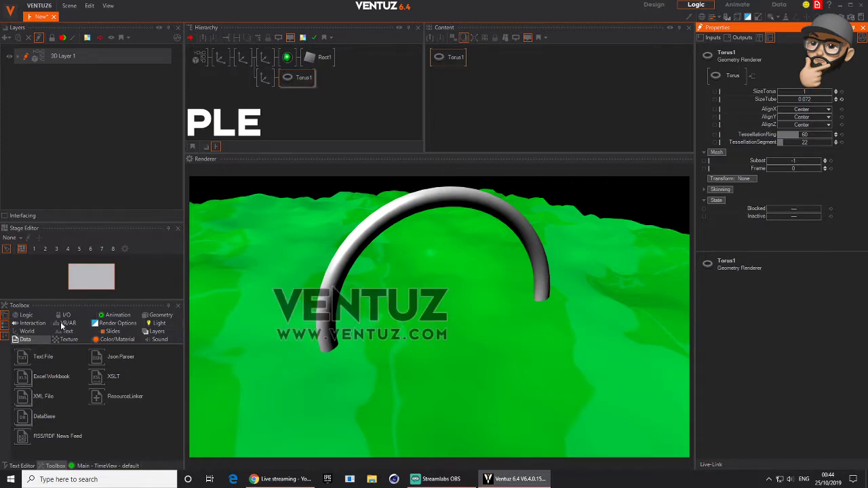
click(115, 339)
drag(24, 416, 286, 77)
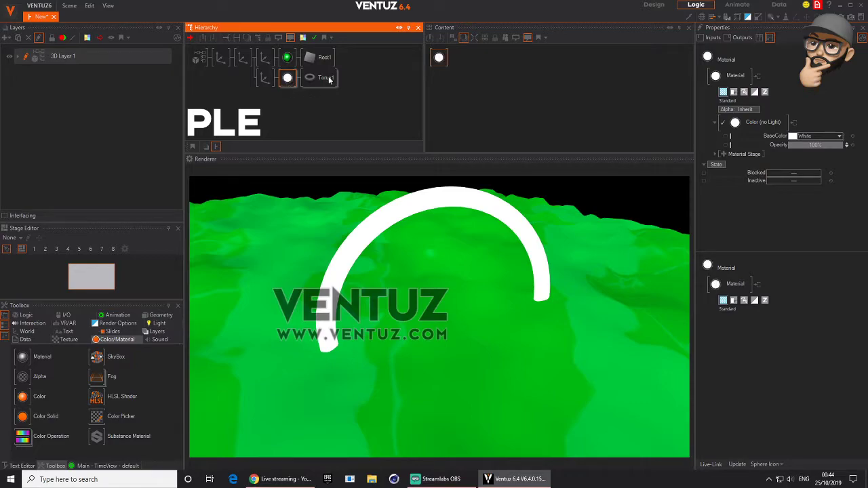
- Switch the terrain material's Base Color to No Light and darken its BaseColor to 0, 193, 35
click(291, 59)
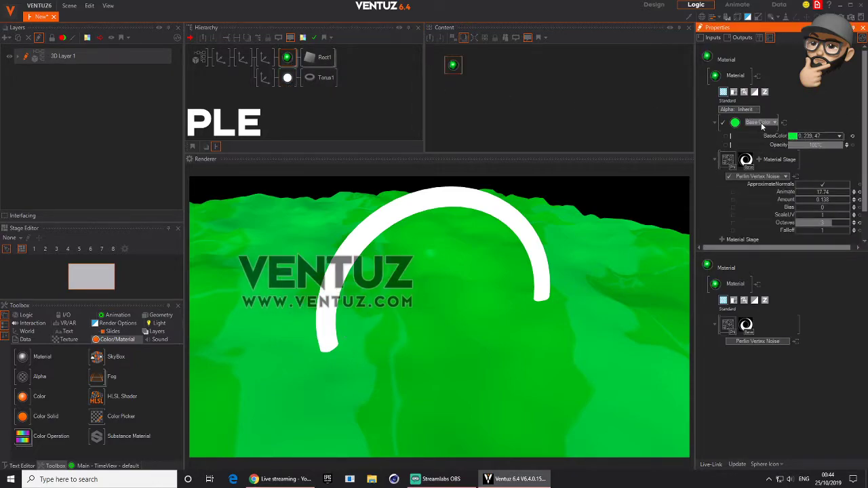
click(760, 122)
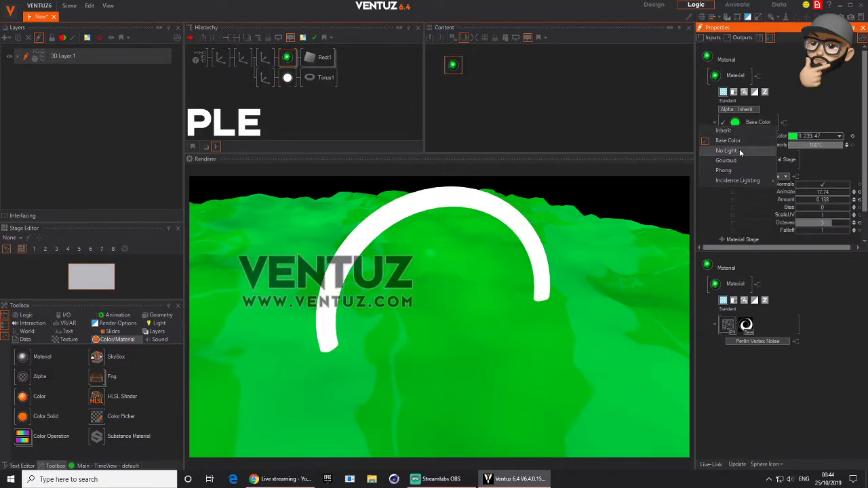
click(739, 149)
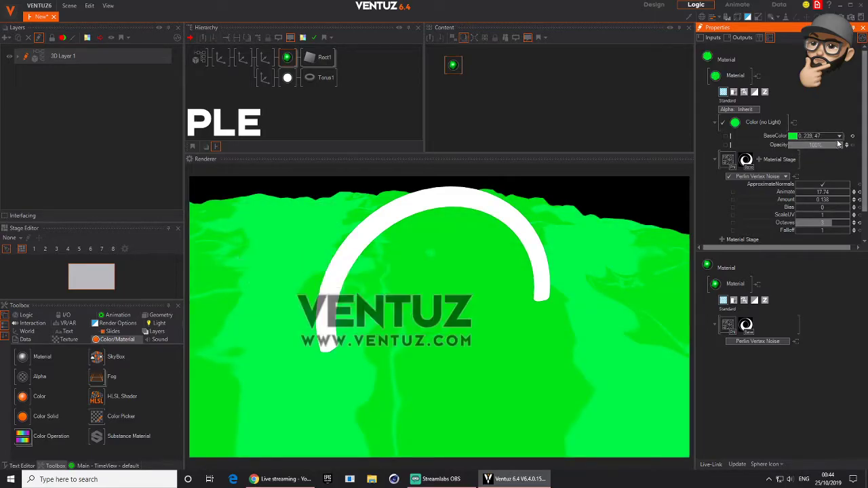
click(840, 137)
drag(817, 160, 847, 172)
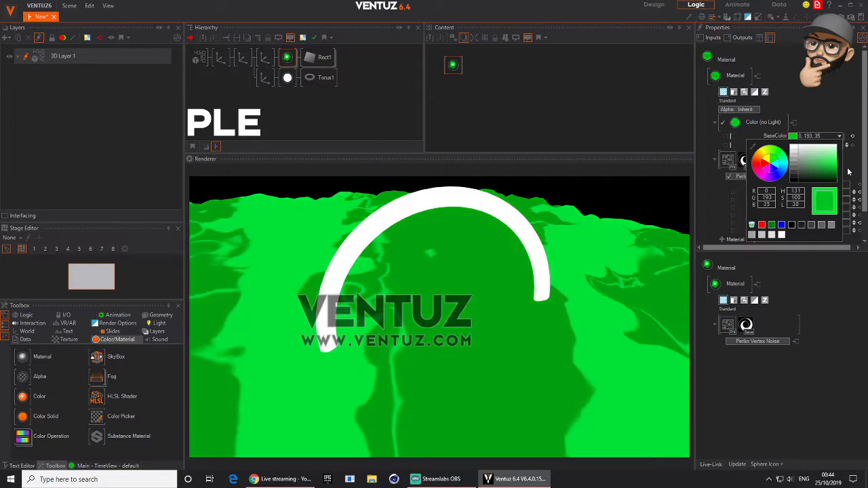
click(833, 132)
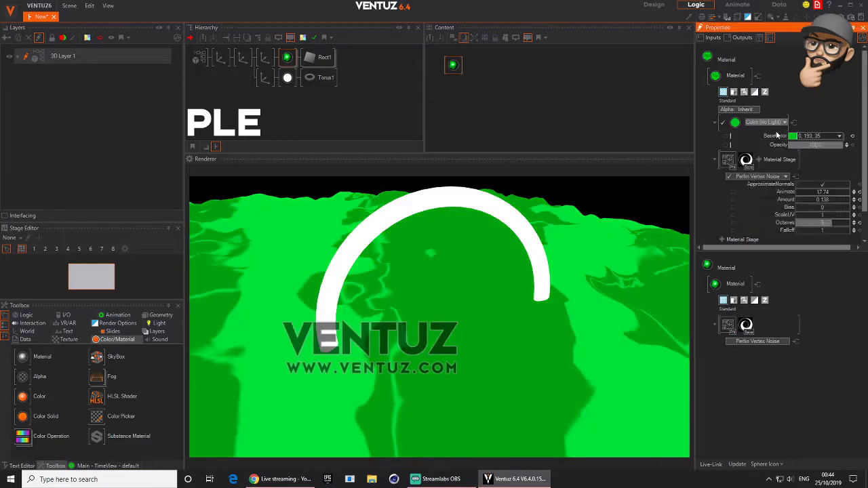
- Change the terrain material's lighting type to Gouraud
click(759, 122)
click(755, 160)
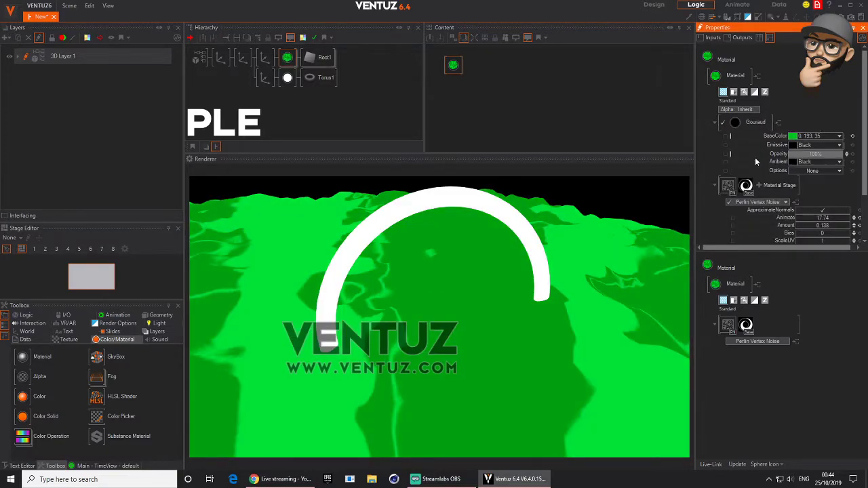
- Change the torus material's lighting type from No Light to Gouraud
click(287, 77)
click(785, 122)
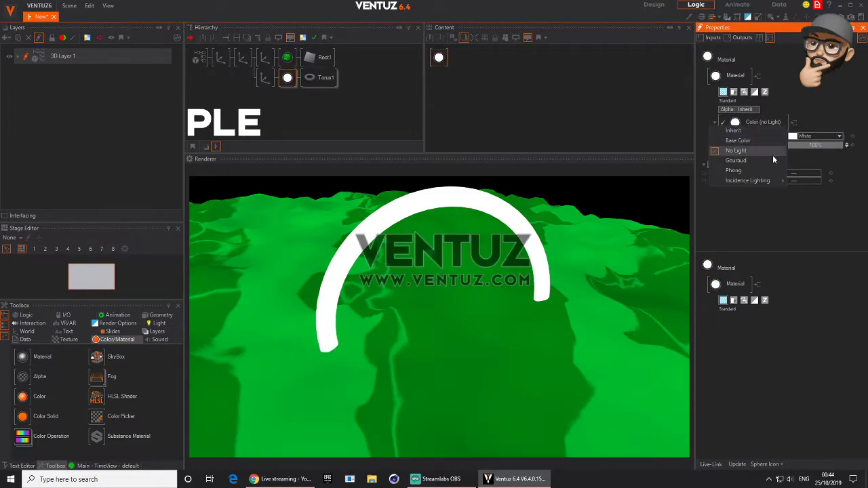
click(769, 156)
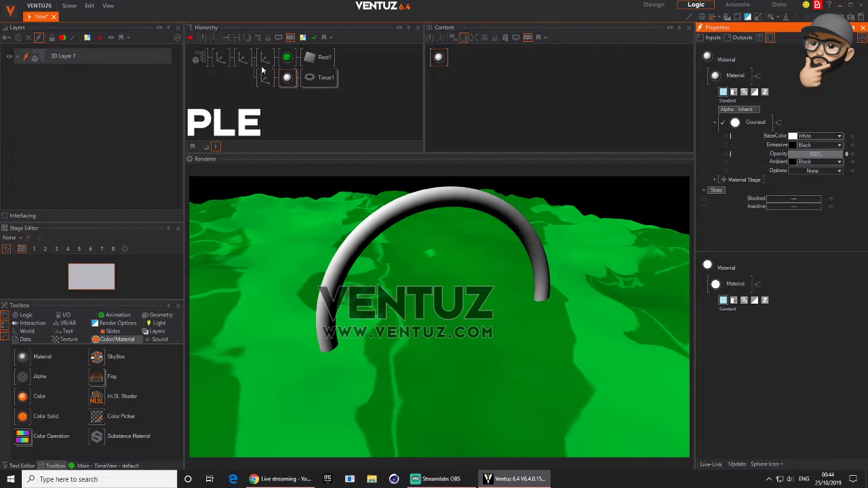
- Sample the terrain's green in the render as the torus material's BaseColor, giving 0, 183, 43
click(286, 80)
click(819, 135)
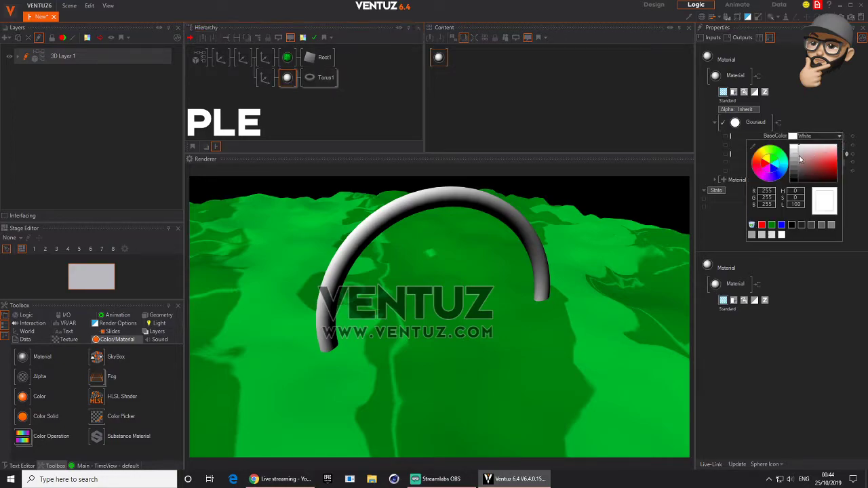
click(752, 147)
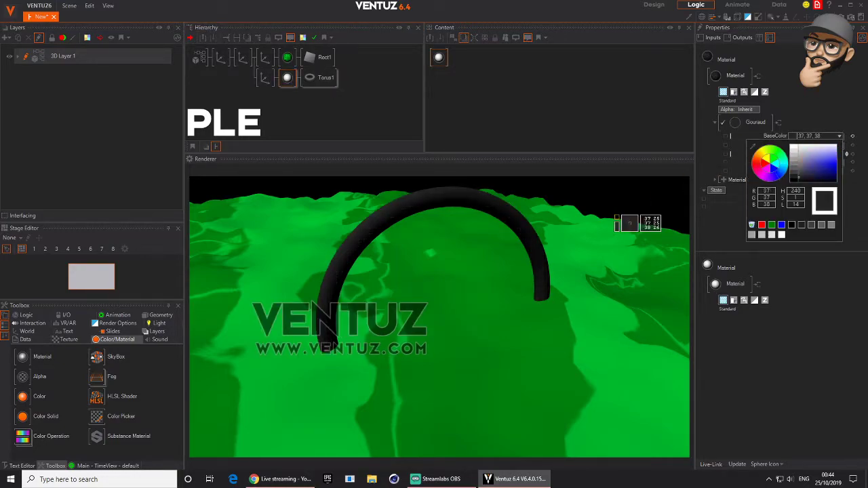
click(590, 301)
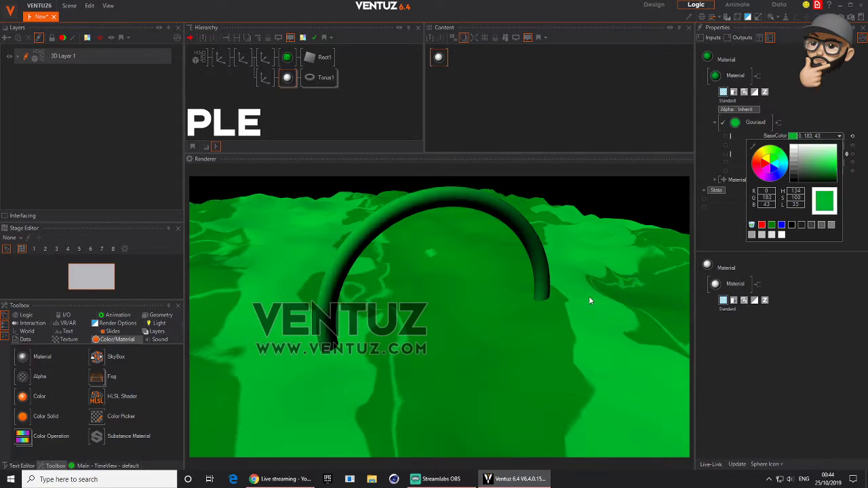
click(649, 167)
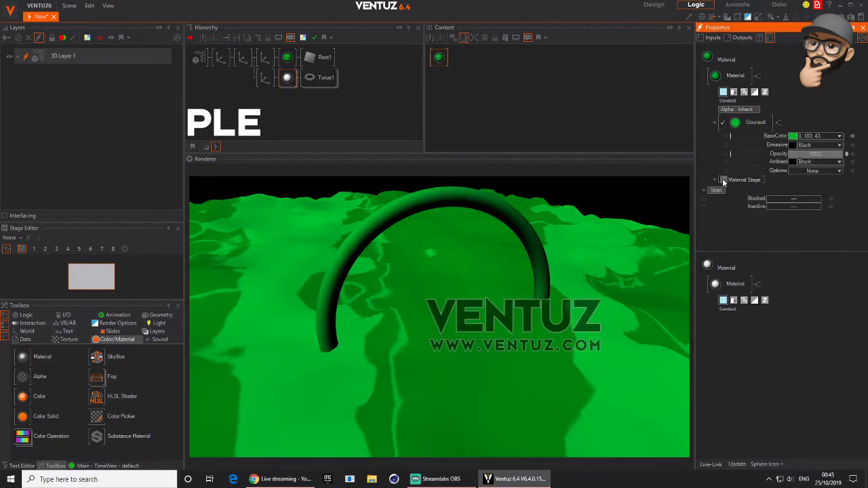
- Add a Perlin Vertex Noise stage to the torus material with 4 octaves and an amount of 0.13
click(723, 180)
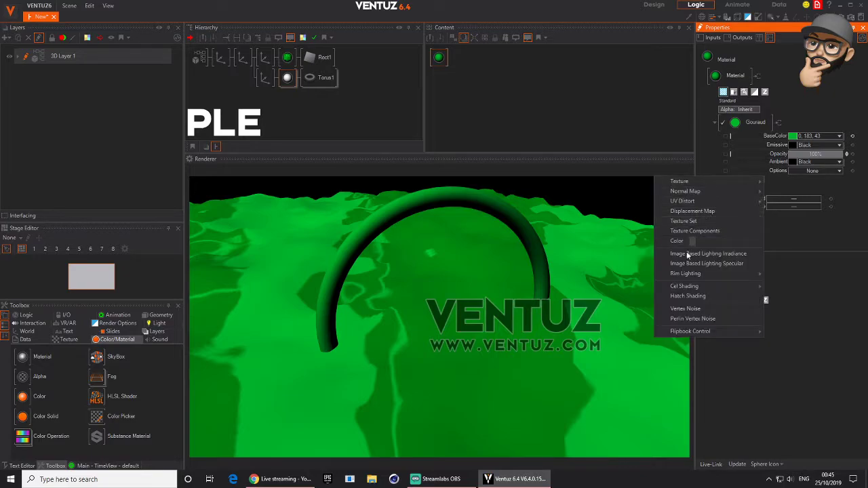
click(707, 319)
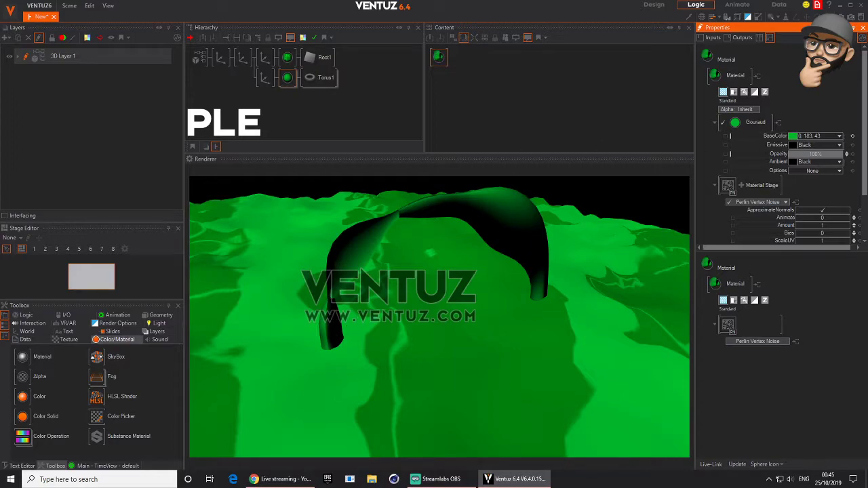
scroll(860, 97, down, 2)
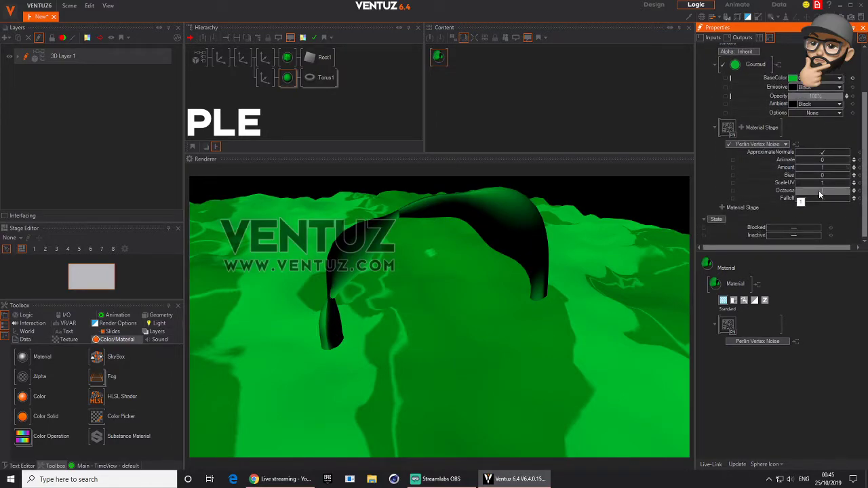
drag(823, 190, 828, 188)
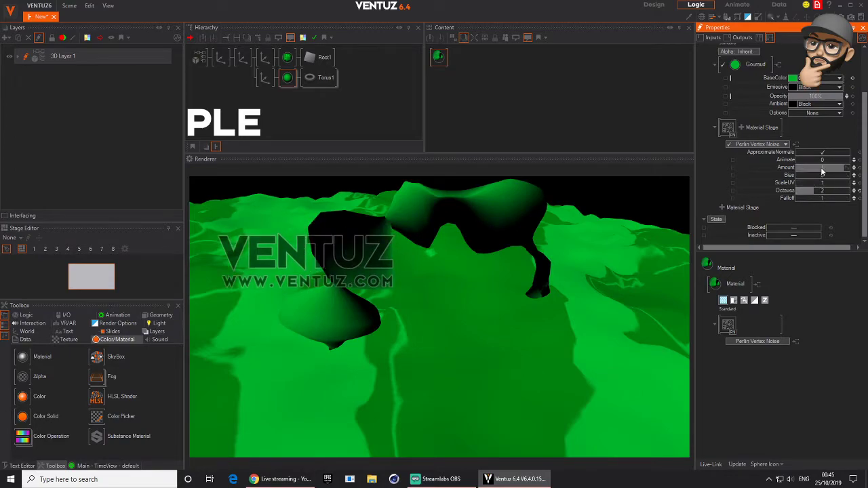
drag(832, 168, 844, 183)
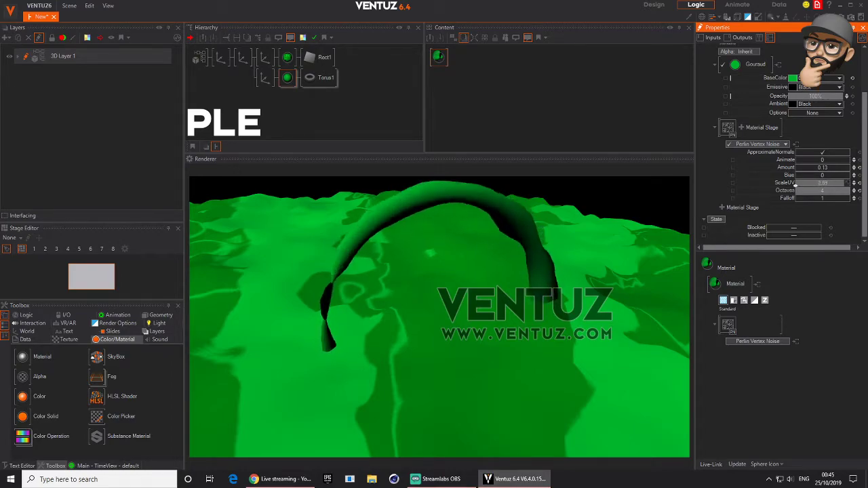
- Tune the torus's Perlin Vertex Noise to Amount 0.042, Bias -0.014, ScaleUV 1.407 and Falloff 1.712
drag(796, 185, 795, 185)
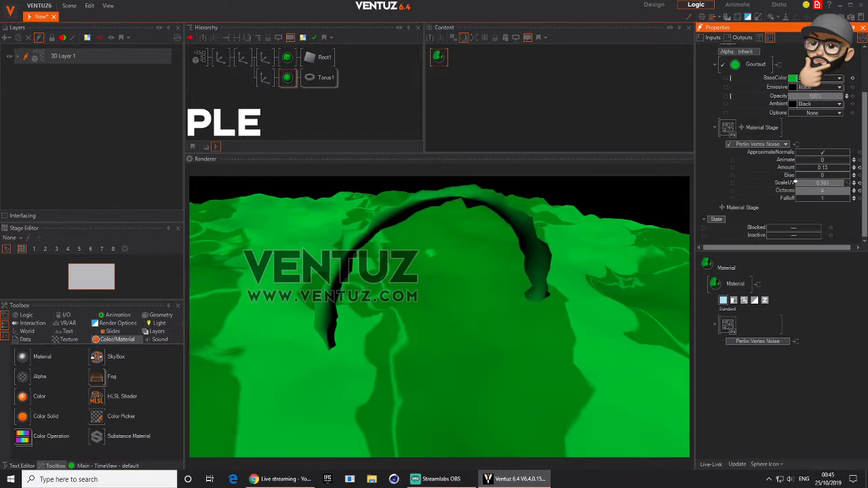
drag(823, 182, 826, 182)
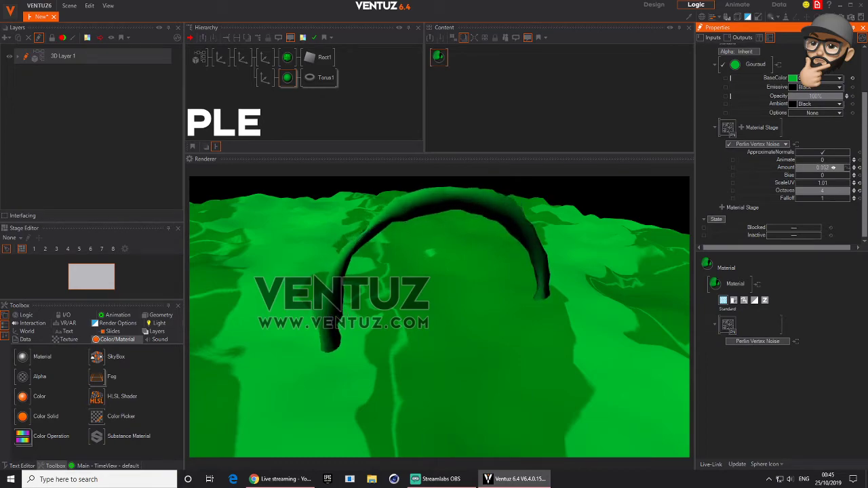
drag(823, 183, 847, 188)
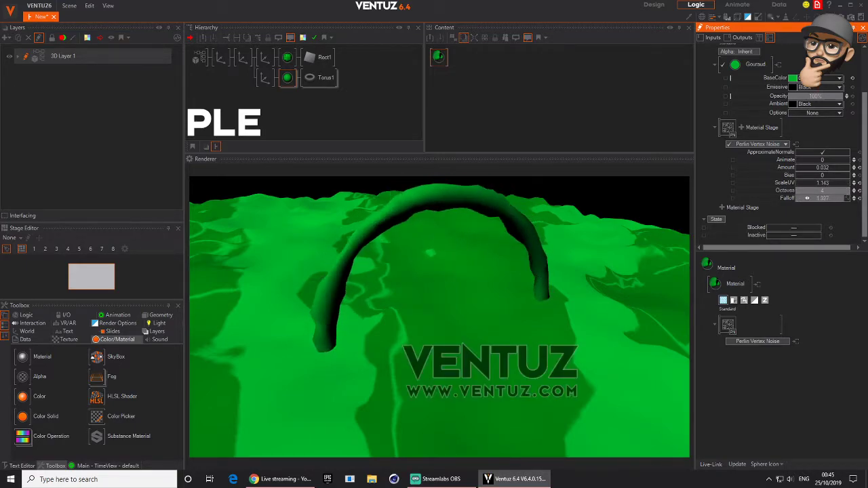
drag(819, 198, 821, 198)
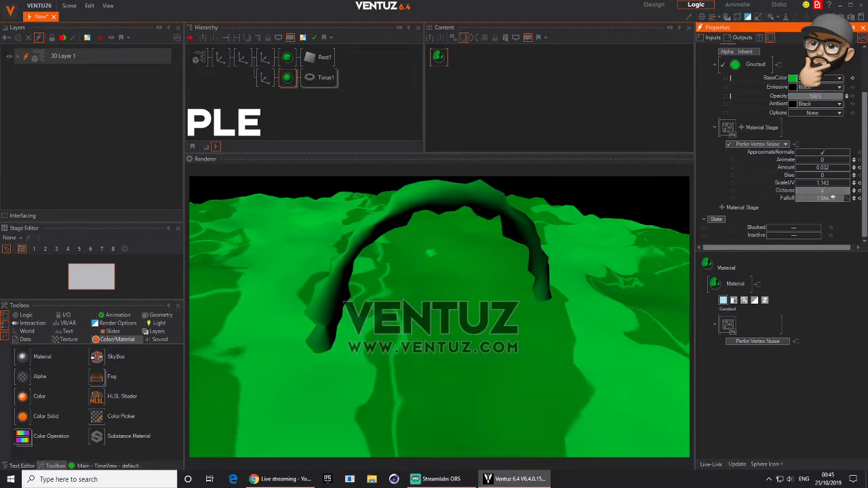
drag(795, 197, 821, 168)
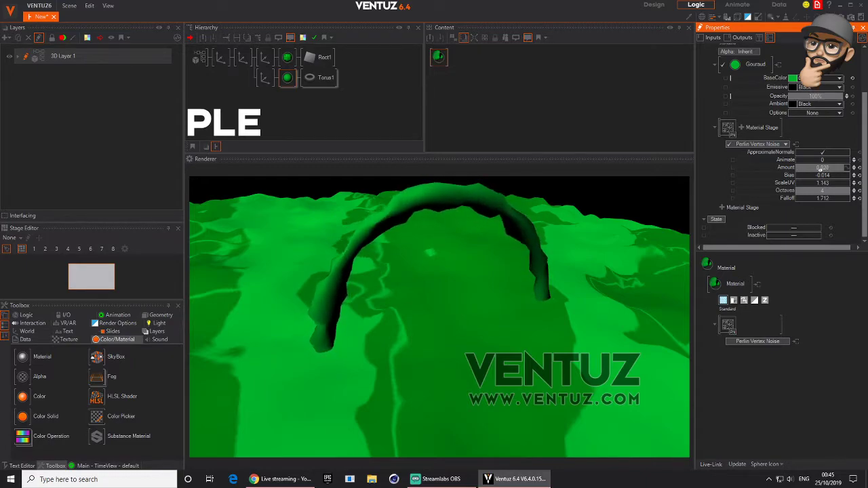
drag(823, 184, 848, 182)
- Increase the torus's TessellationRing and TessellationSegment values for a smoother noise-displaced mesh
click(312, 82)
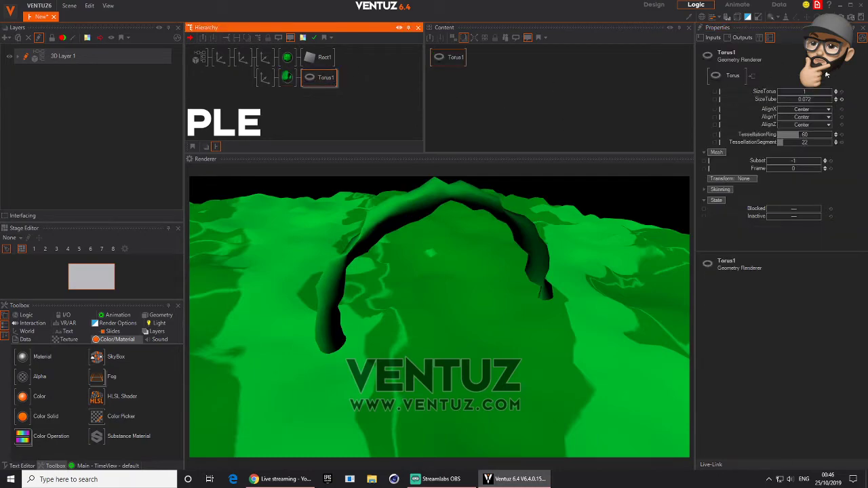
drag(798, 135, 826, 134)
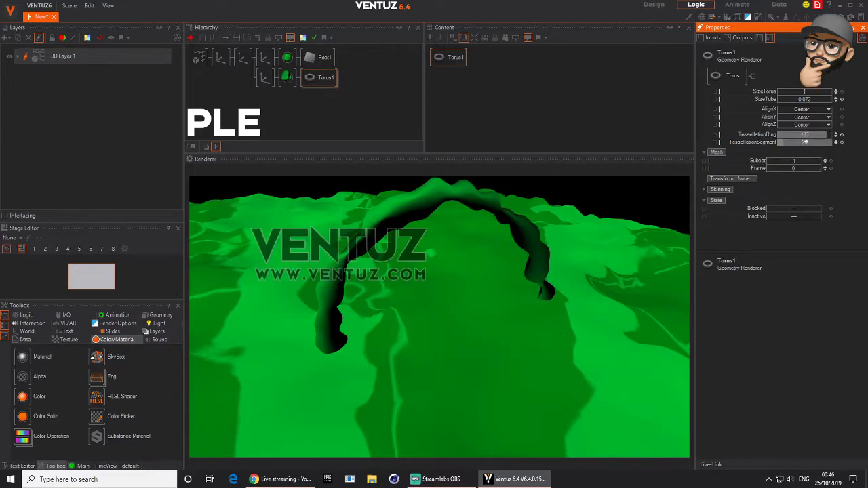
drag(831, 141, 830, 141)
- Copy the image file path from the loader of the terrain material's overlay texture
click(286, 77)
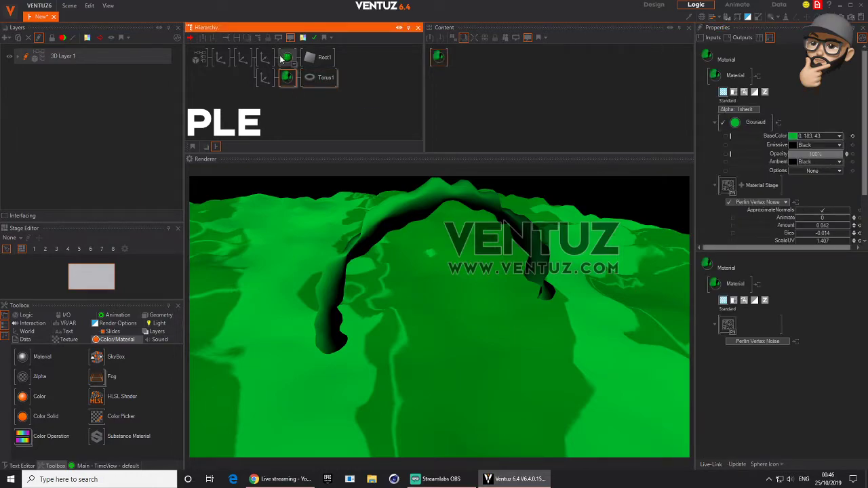
click(287, 58)
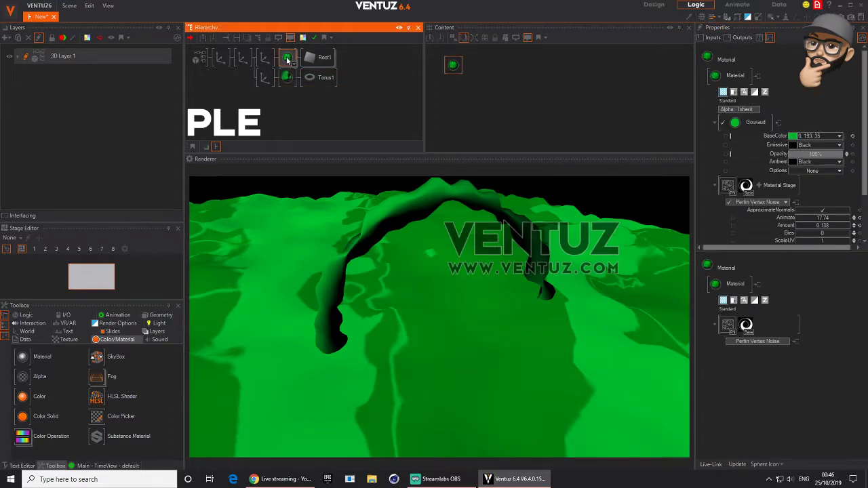
click(746, 185)
click(745, 216)
click(732, 215)
click(824, 229)
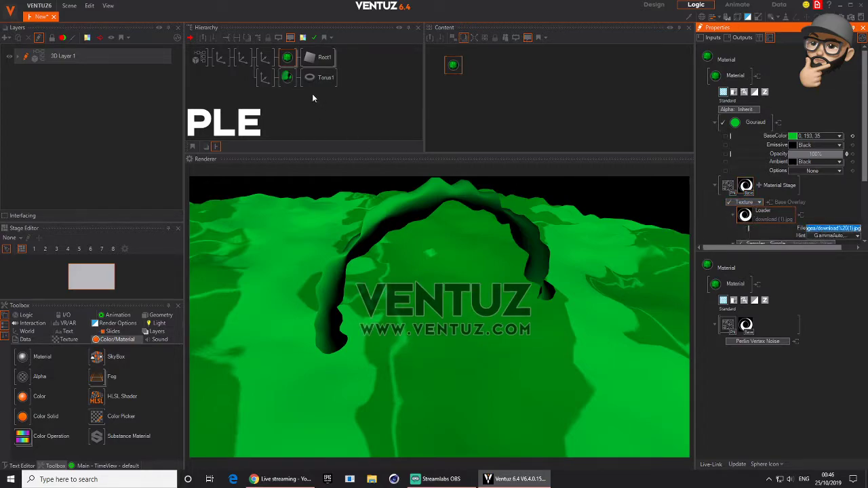
- Add a Base texture stage to the torus material and load the copied download (1).jpg image into it
click(290, 78)
click(741, 186)
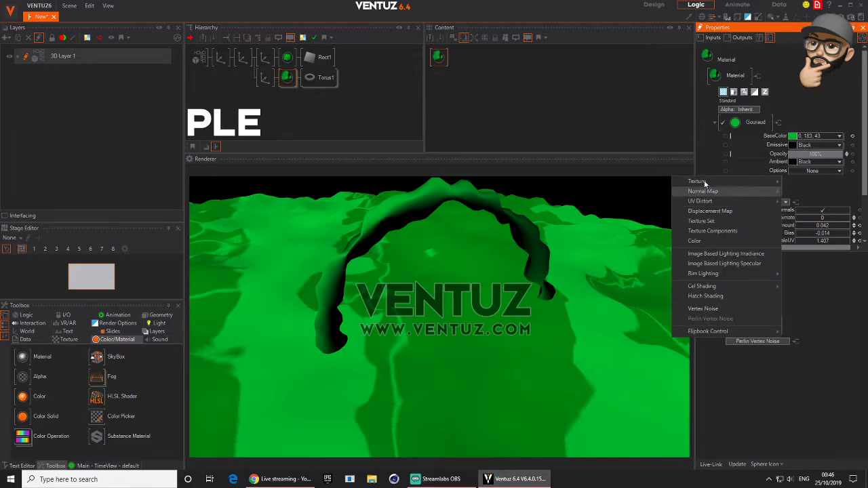
mouse_move(722, 179)
click(800, 196)
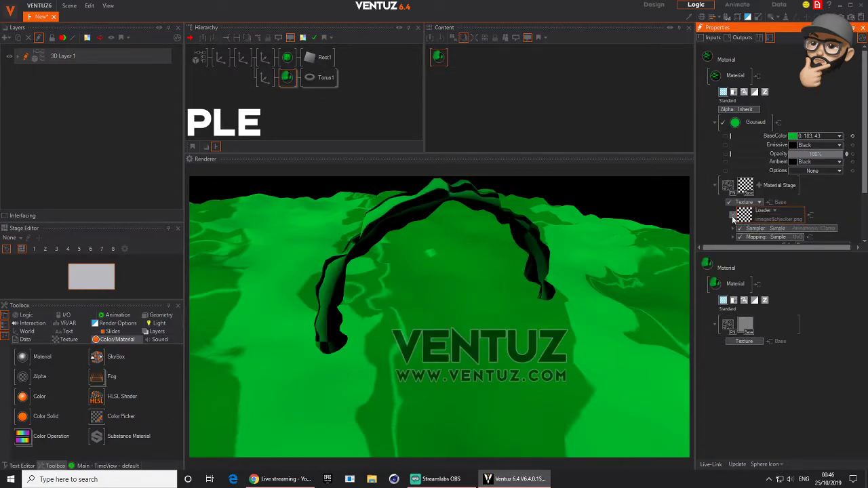
click(733, 216)
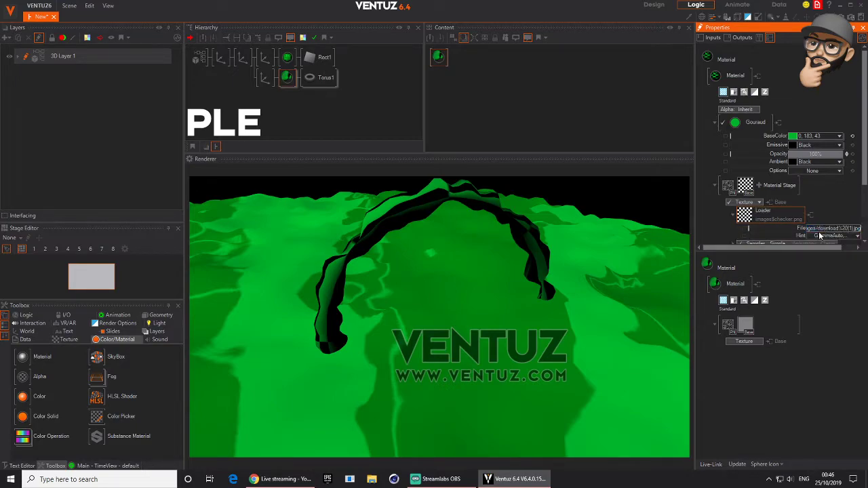
click(837, 192)
click(733, 215)
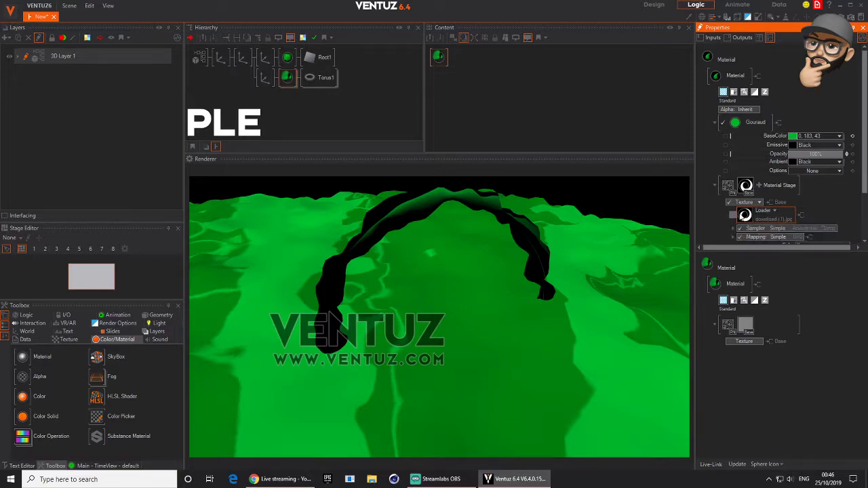
- Set the torus texture's mapping to 3D Mapping with Camera Space Reflection
drag(833, 211, 832, 165)
scroll(833, 165, down, 1)
click(786, 179)
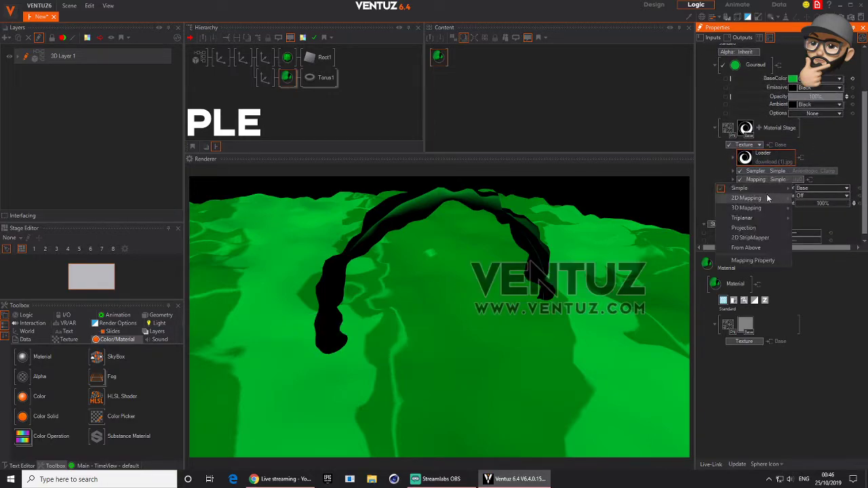
mouse_move(756, 210)
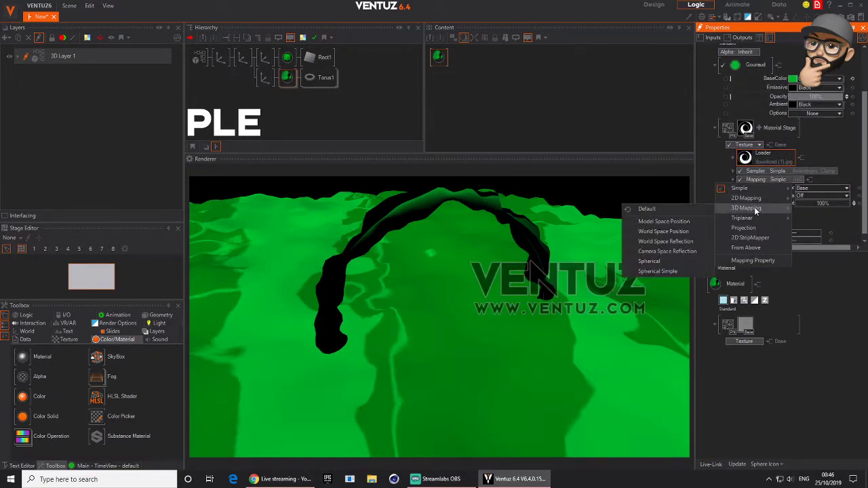
click(659, 251)
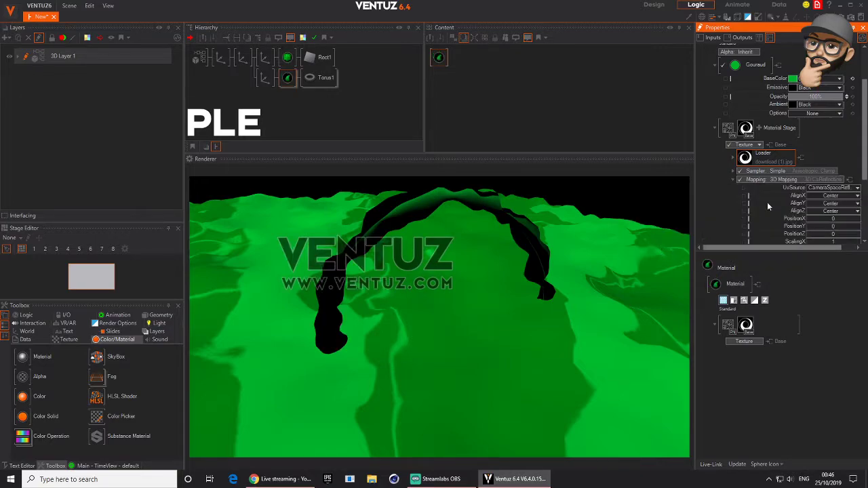
scroll(817, 197, down, 3)
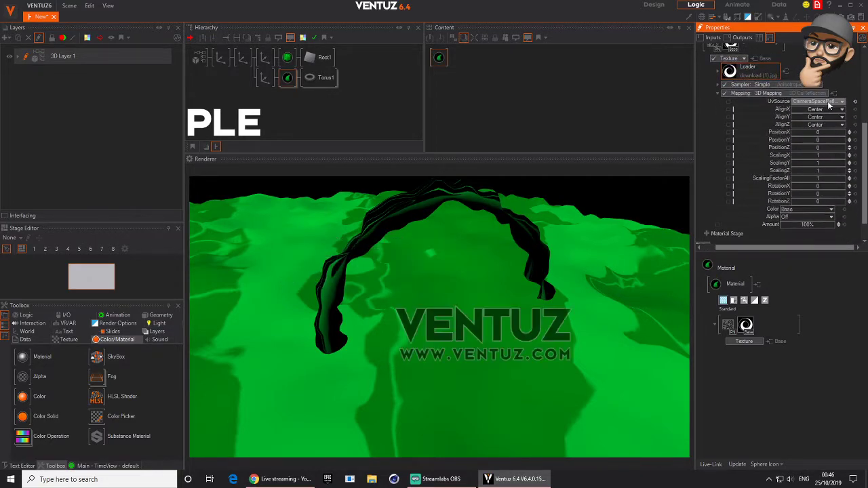
- Switch the torus texture's sampler to Simple Wrap and set the mapping's ScalingFactorAll to 0.81
click(763, 84)
mouse_move(765, 94)
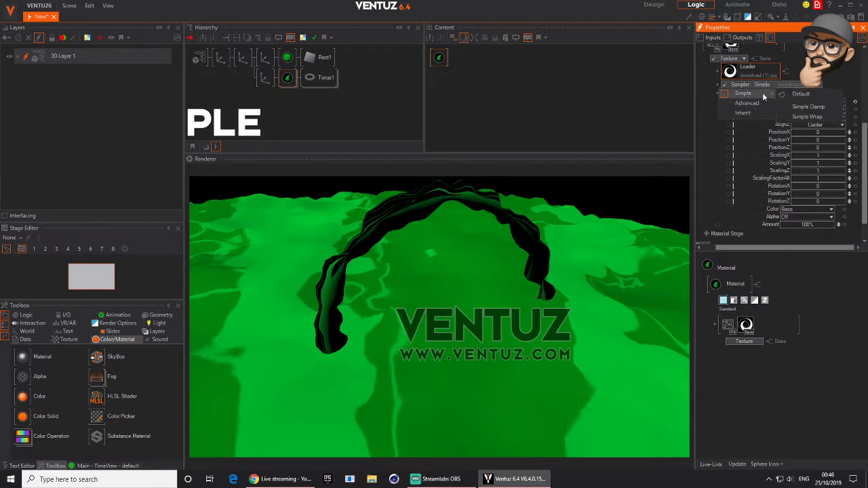
click(812, 116)
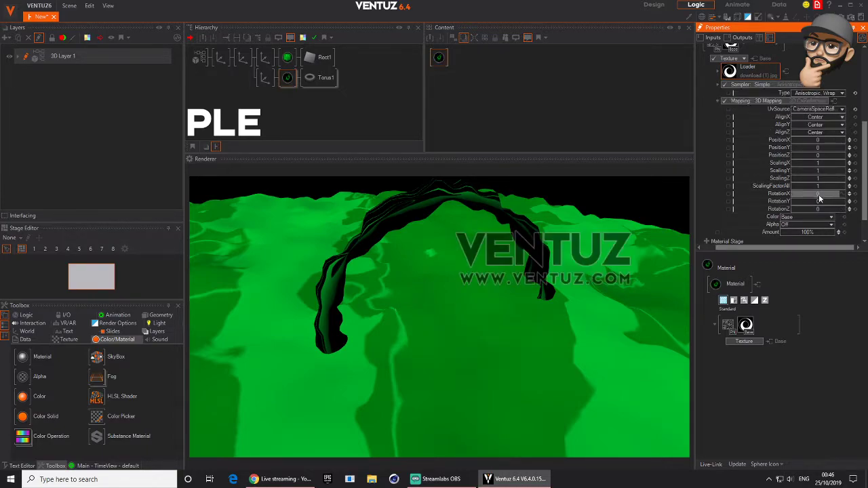
mouse_move(819, 187)
mouse_down()
mouse_move(849, 185)
mouse_move(794, 183)
mouse_move(844, 184)
mouse_move(820, 185)
mouse_up()
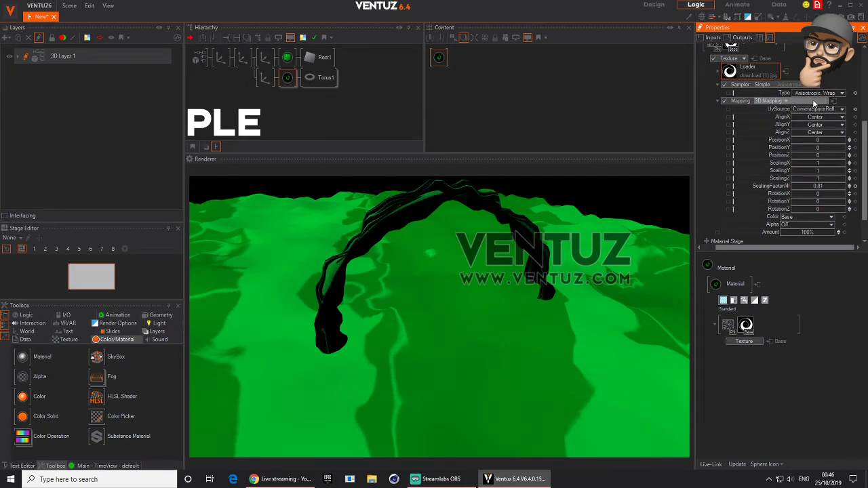
- Change the torus texture's 3D mapping to Spherical
click(787, 101)
mouse_move(764, 129)
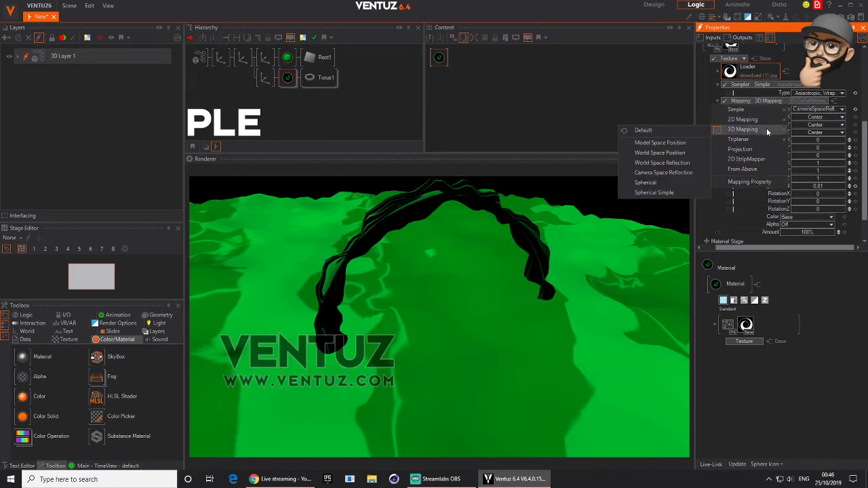
click(660, 182)
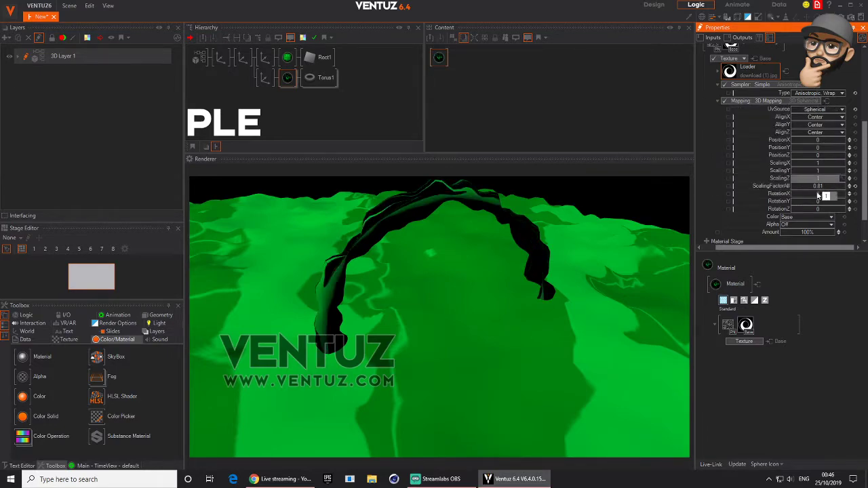
- Try the Screen (AddSmooth) color operation on the torus texture, settle on Overlay, and set its amount to 37.4%
click(828, 217)
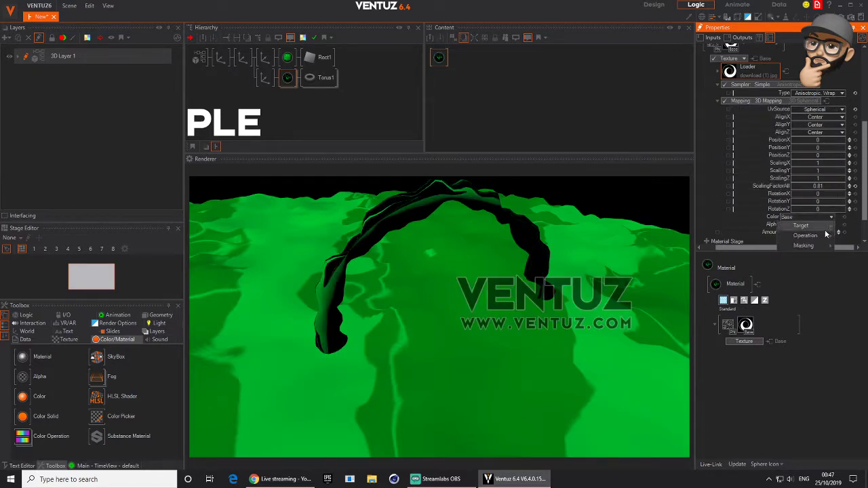
mouse_move(803, 226)
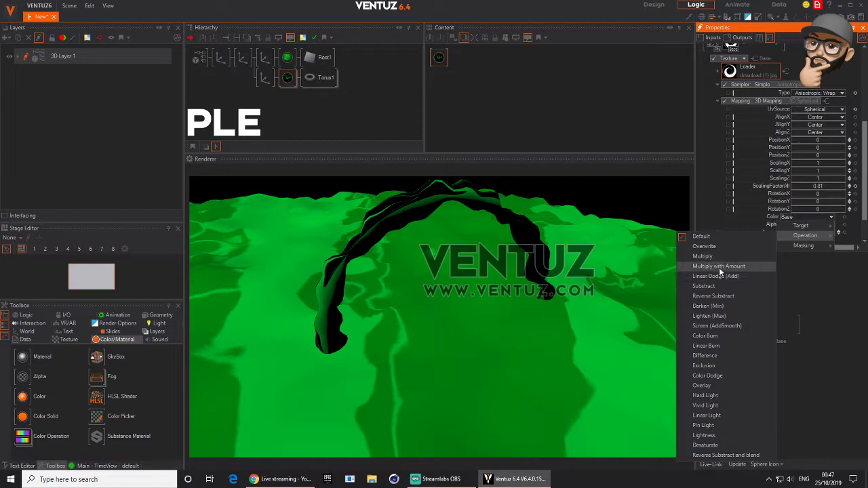
click(717, 326)
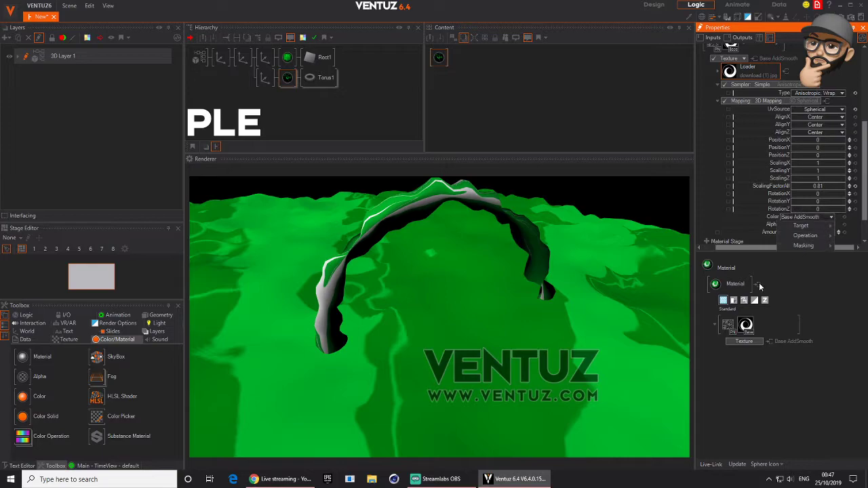
click(832, 225)
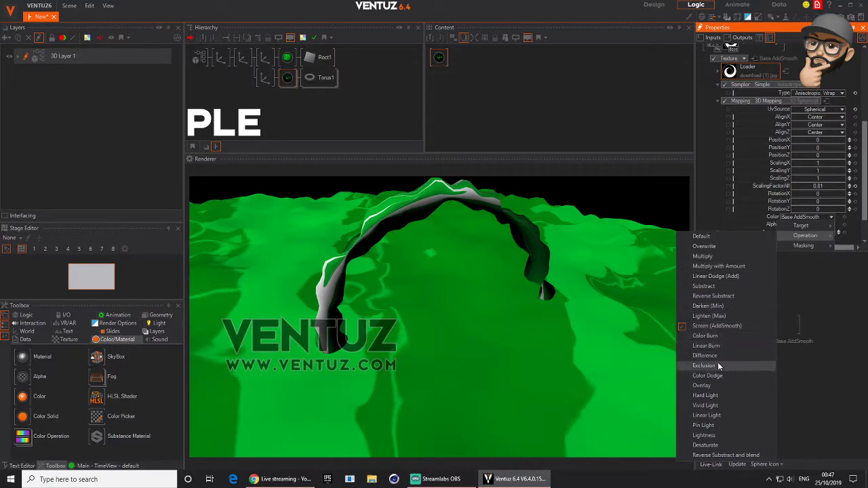
click(722, 381)
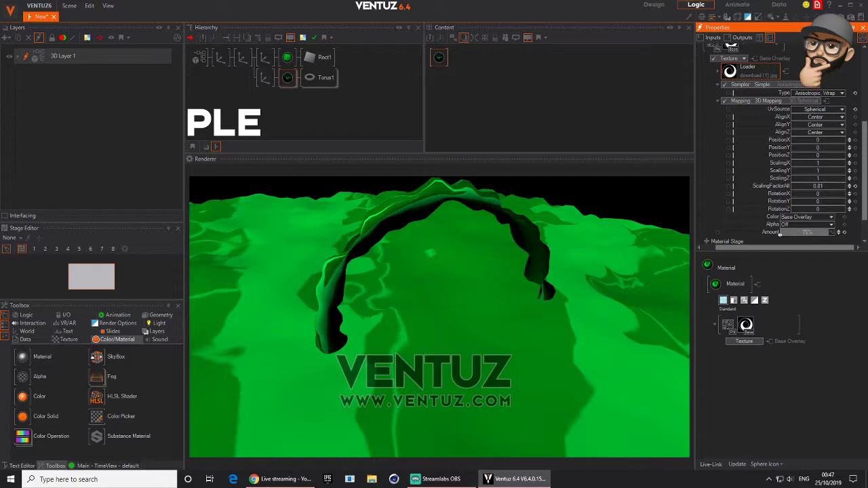
drag(780, 235, 780, 233)
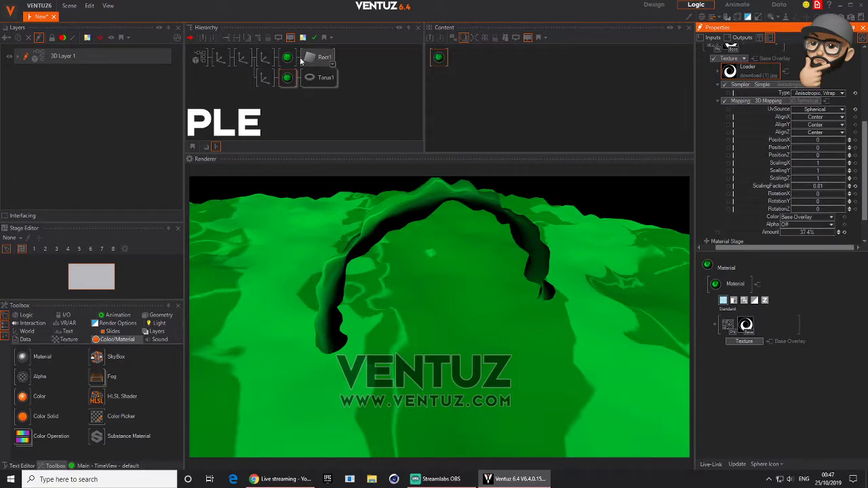
- Rotate the torus about Z and set its Perlin Vertex Noise to Animate 2.54, Octaves 3 and ScaleUV 0.968
click(265, 77)
drag(793, 129, 766, 127)
click(285, 80)
scroll(839, 211, down, 3)
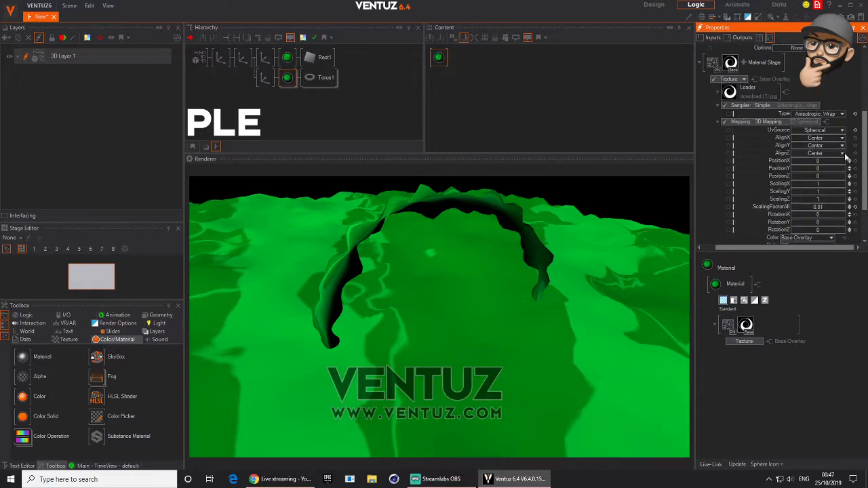
click(712, 63)
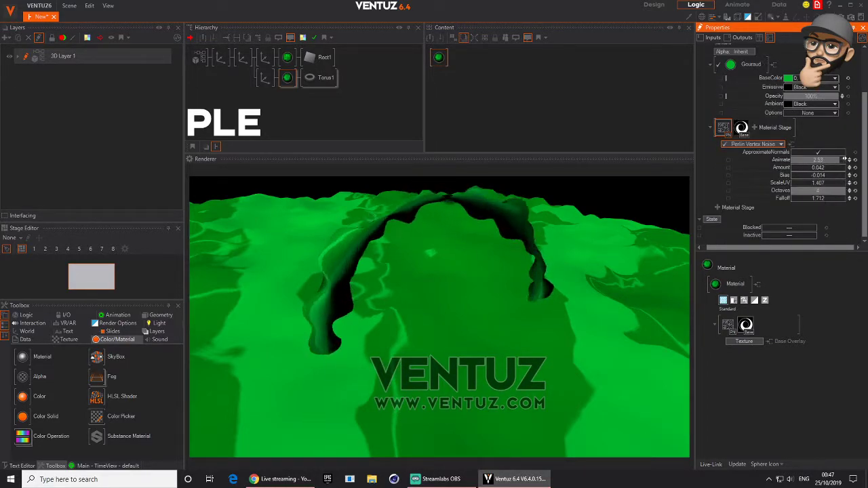
drag(844, 159, 845, 159)
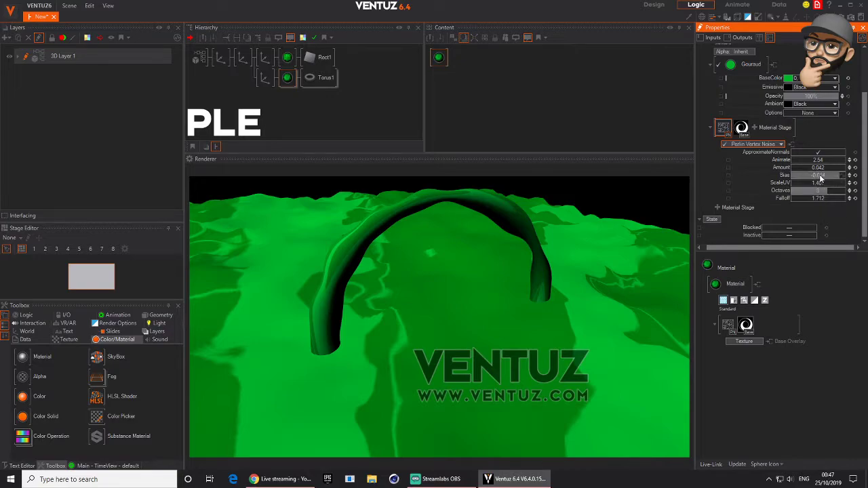
mouse_move(813, 182)
mouse_down()
mouse_move(844, 183)
mouse_move(791, 180)
mouse_move(844, 182)
mouse_move(806, 182)
mouse_move(836, 182)
mouse_move(815, 182)
mouse_up()
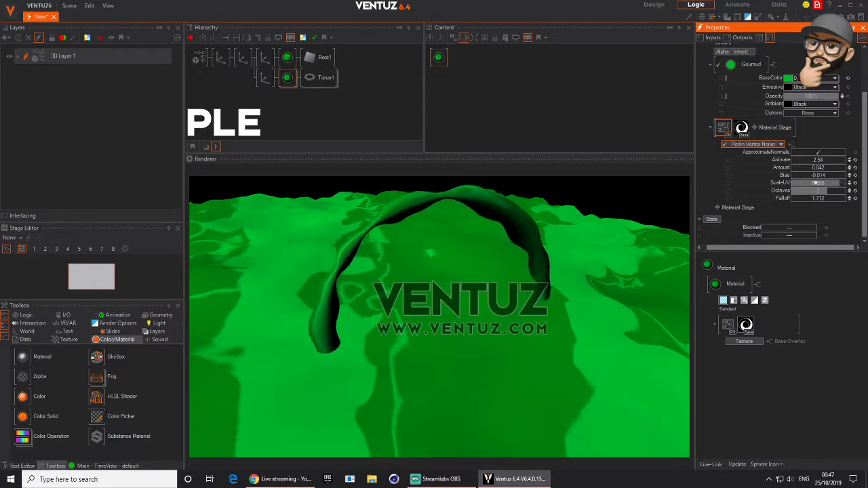
click(264, 78)
click(289, 79)
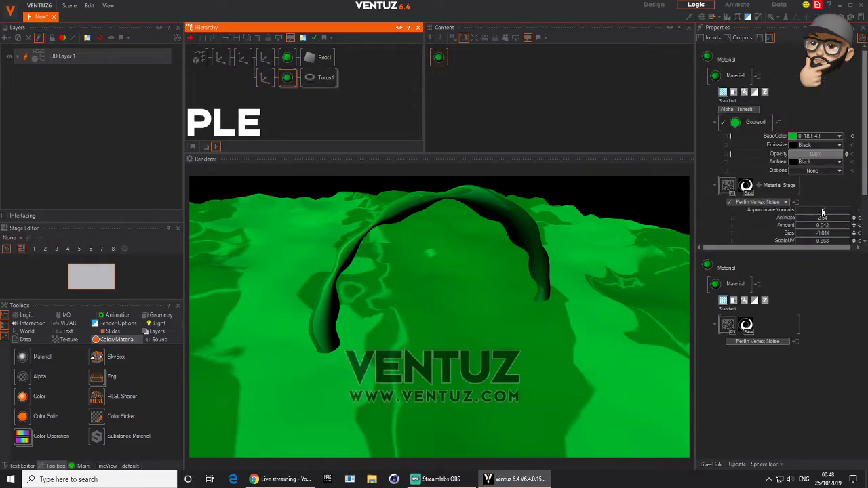
drag(864, 179, 866, 223)
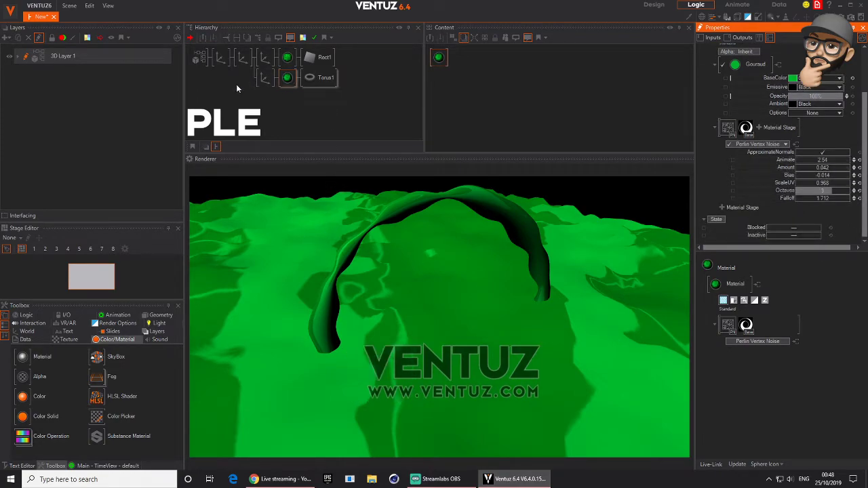
click(287, 57)
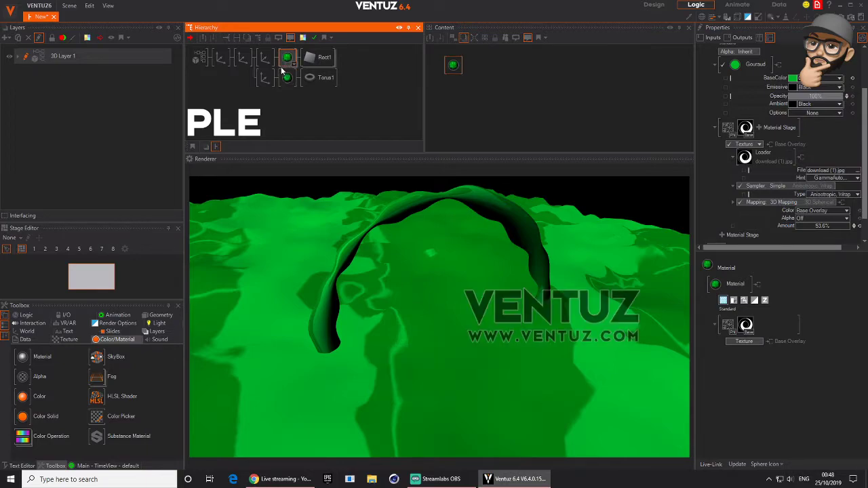
- Set the Z rotation of the axis shared by the terrain and torus to 185
click(231, 86)
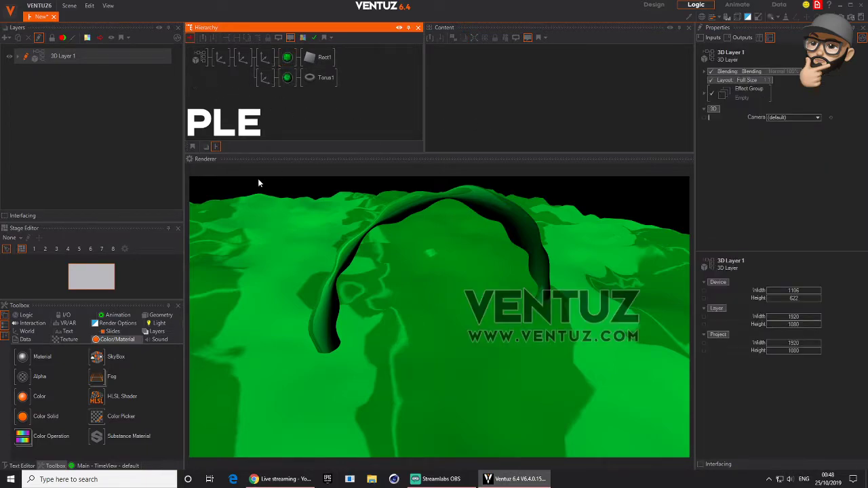
click(242, 58)
mouse_move(793, 130)
mouse_down()
mouse_move(813, 126)
mouse_move(792, 128)
mouse_up()
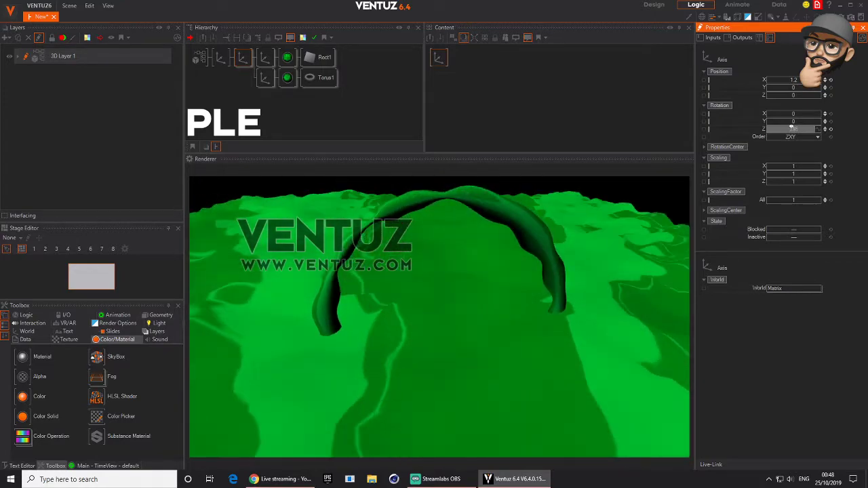
- Add a cube under a new axis above the terrain branch, with ScalingFactor All 47.5 and position X -31.6, Z -3.5
right_click(274, 109)
click(287, 135)
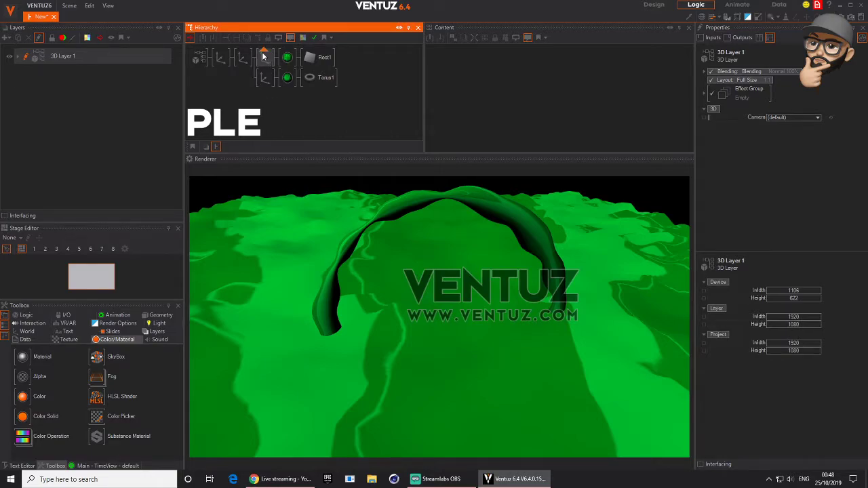
click(263, 57)
text(cu)
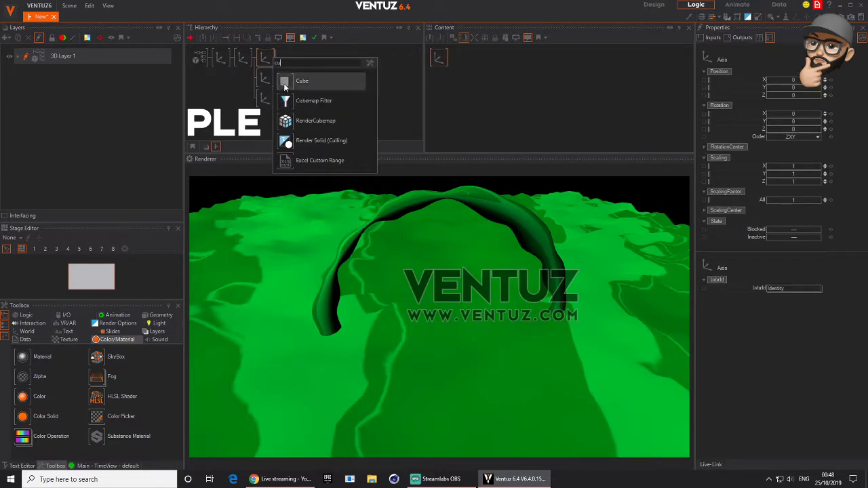
click(299, 82)
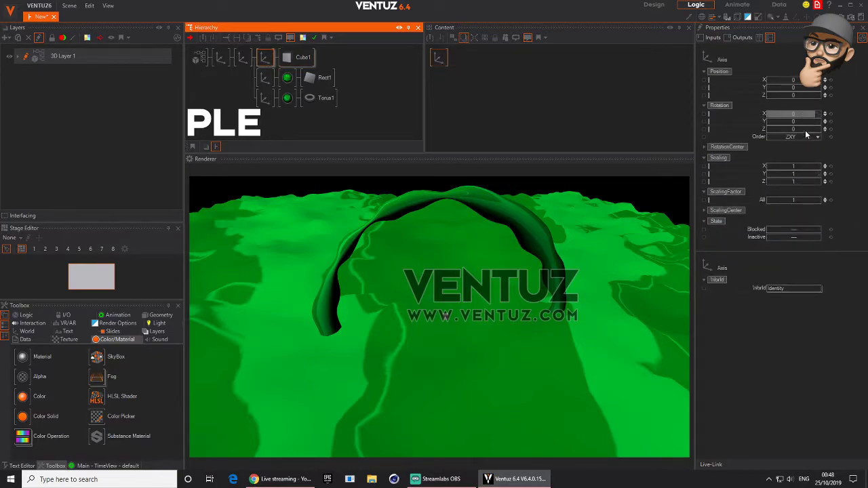
drag(810, 200, 822, 196)
drag(790, 80, 779, 94)
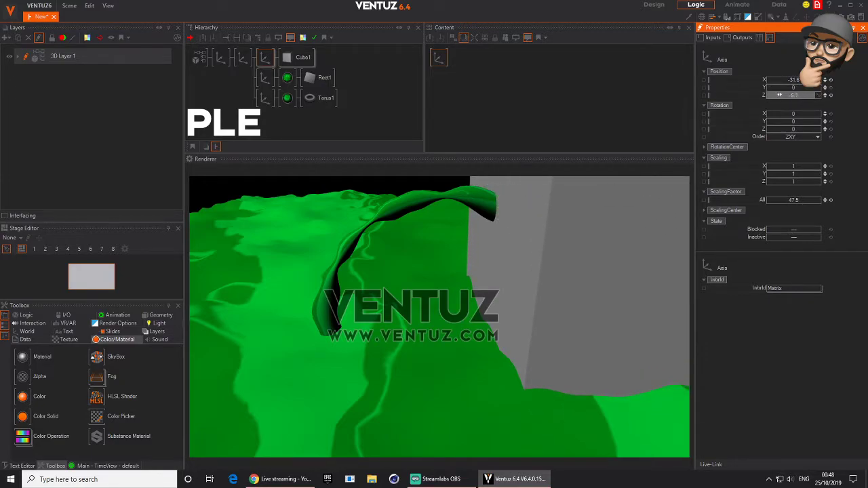
- Duplicate the cube's axis with its contents and replace the copied cube with a cylinder
ctrl+drag(263, 60, 267, 73)
click(263, 80)
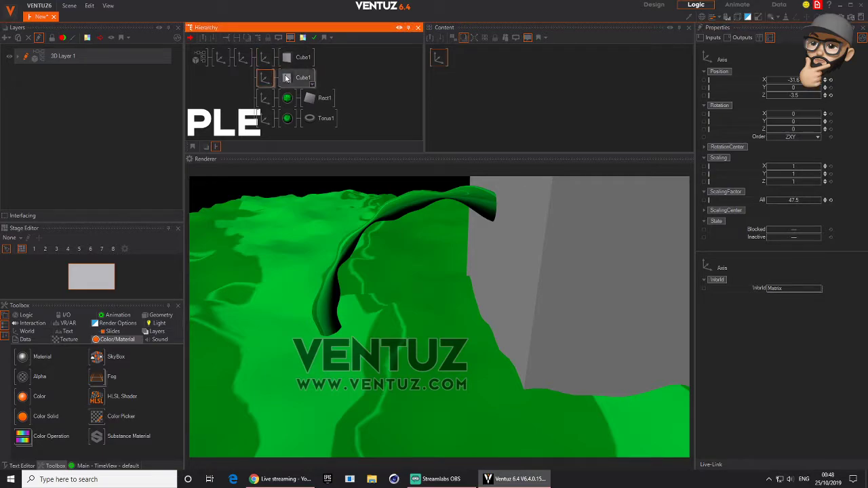
click(296, 81)
key(Delete)
double_click(280, 78)
text(cu)
key(BackSpace)
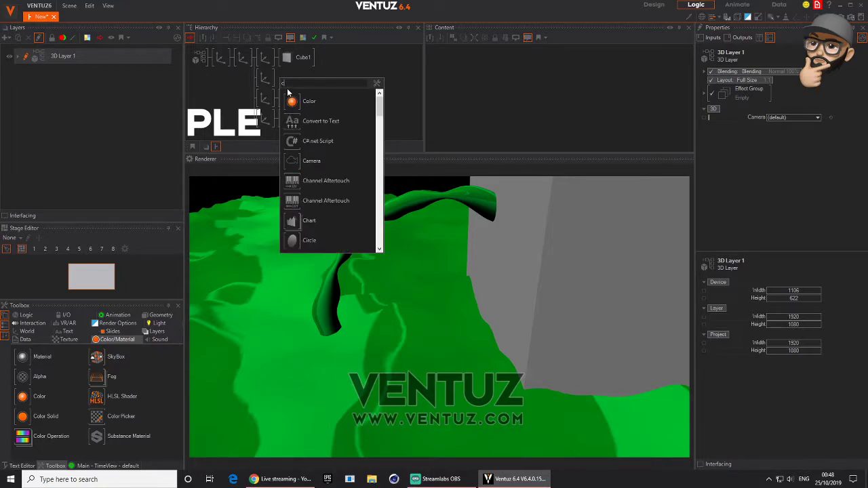
text(y)
key(Return)
click(274, 80)
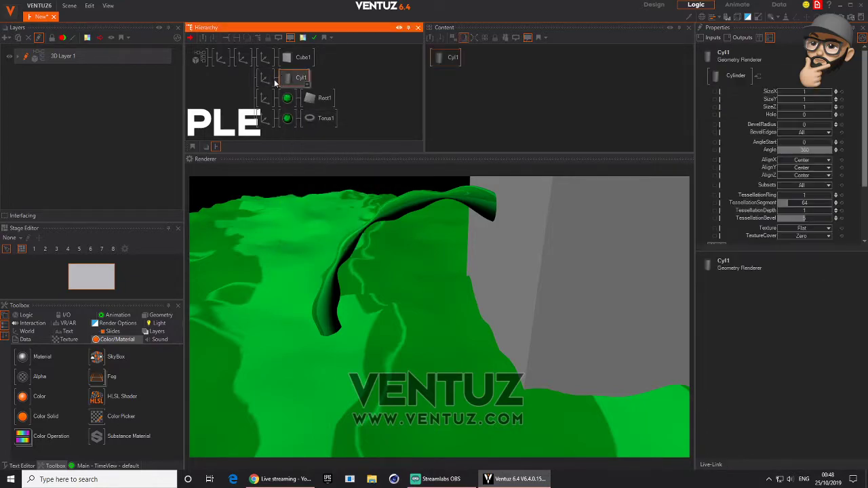
- Set the cylinder axis's X position to -27.6 and its Y rotation to 90
click(270, 80)
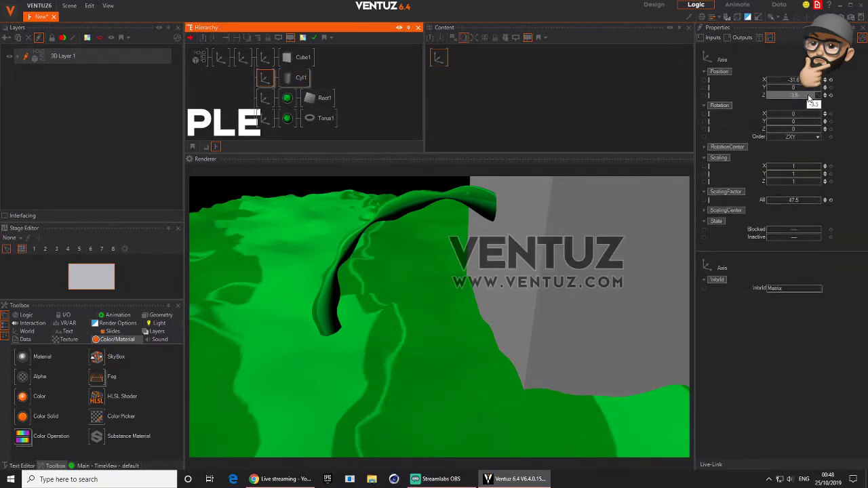
click(792, 80)
drag(833, 82, 765, 79)
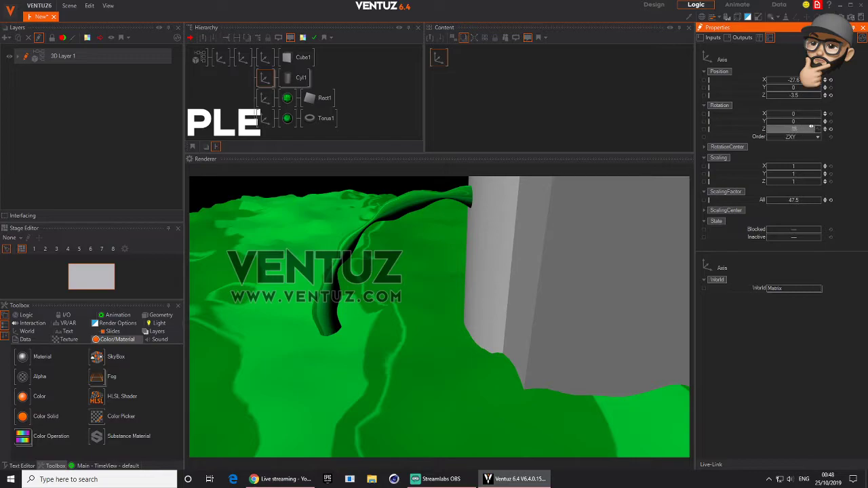
mouse_move(818, 115)
mouse_down()
mouse_move(825, 116)
mouse_move(800, 122)
mouse_move(810, 123)
mouse_up()
click(831, 115)
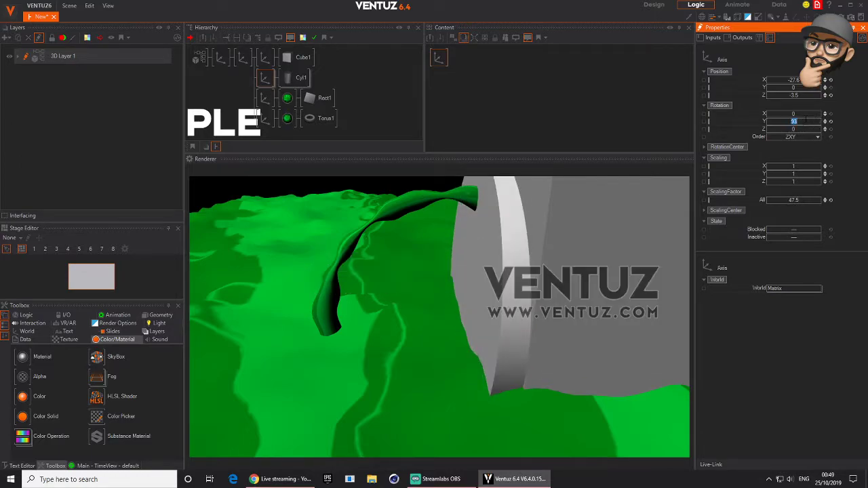
text(90)
key(Return)
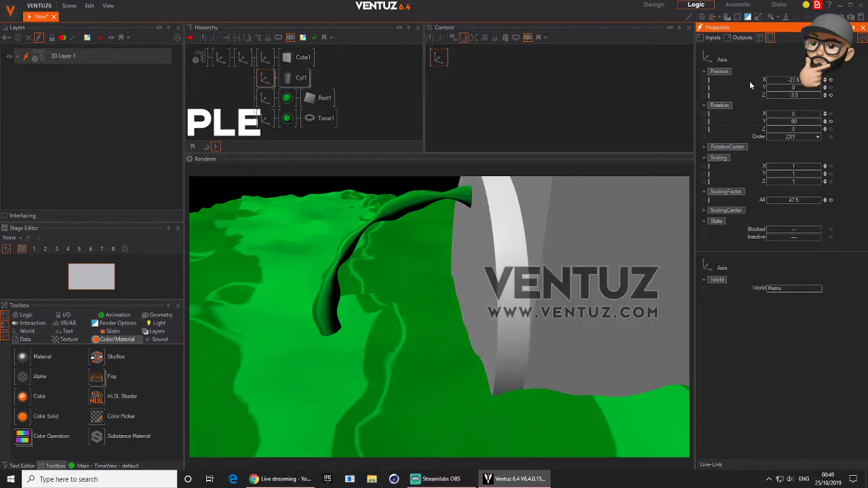
- Move the cylinder axis to X -9.1, Z -21.2 and reduce its ScalingFactor All to 8.6
mouse_move(802, 95)
mouse_down()
mouse_move(764, 94)
mouse_move(777, 80)
mouse_move(798, 80)
mouse_up()
drag(799, 201, 764, 198)
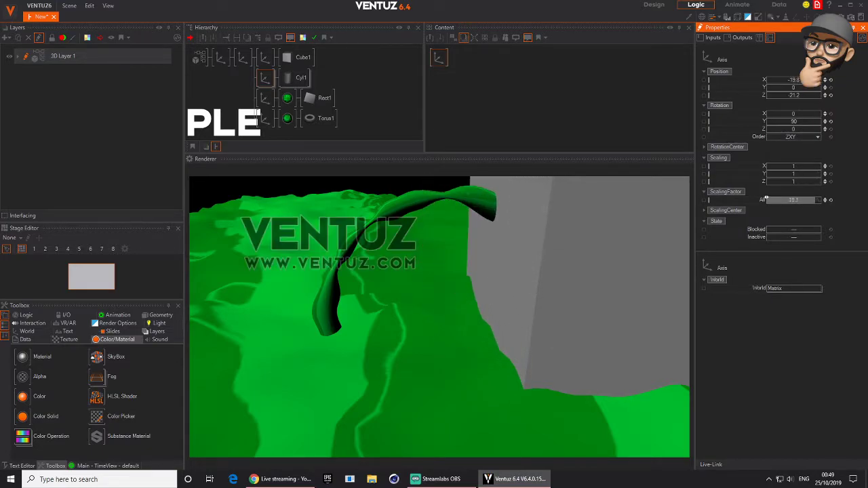
drag(764, 80, 779, 80)
click(790, 136)
click(802, 127)
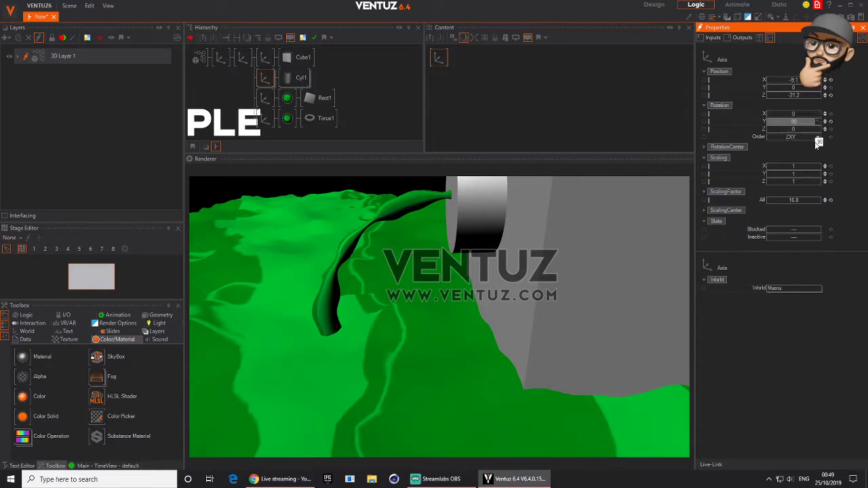
drag(804, 202, 781, 198)
- Increase the cylinder's Hole value to turn it into a hollow pipe
click(302, 77)
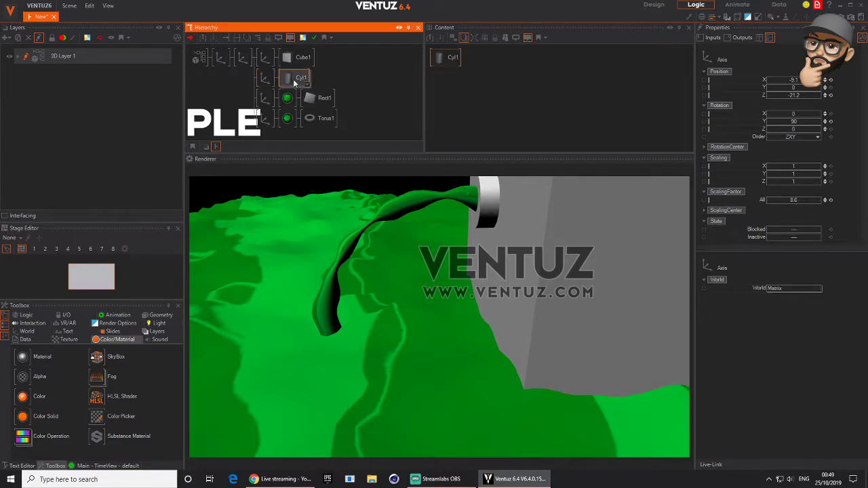
drag(799, 116, 815, 115)
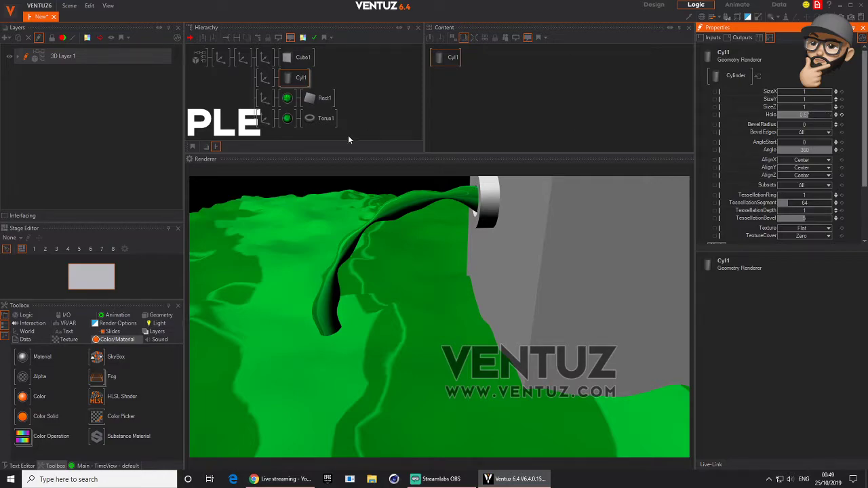
- Set the outermost axis's Z position to 70.7 and rotate its child axis about Z to bring the pipe opening into view
click(222, 58)
mouse_move(801, 97)
mouse_down()
mouse_move(823, 97)
mouse_move(785, 95)
mouse_up()
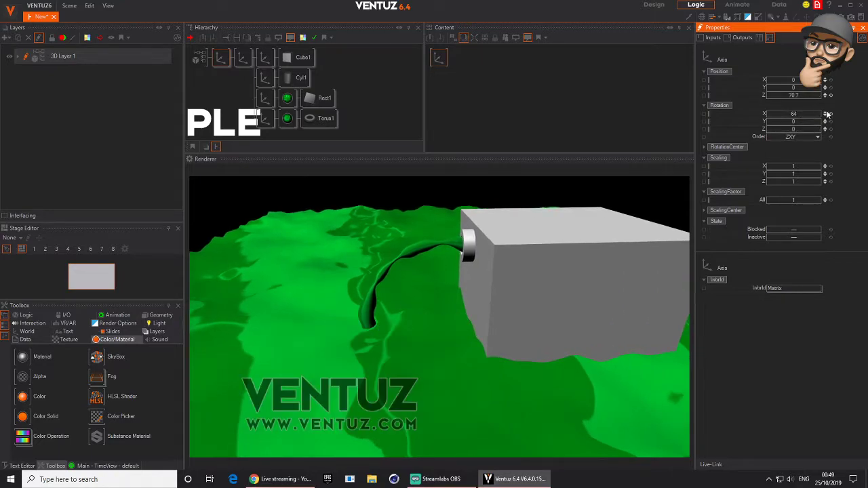
click(245, 61)
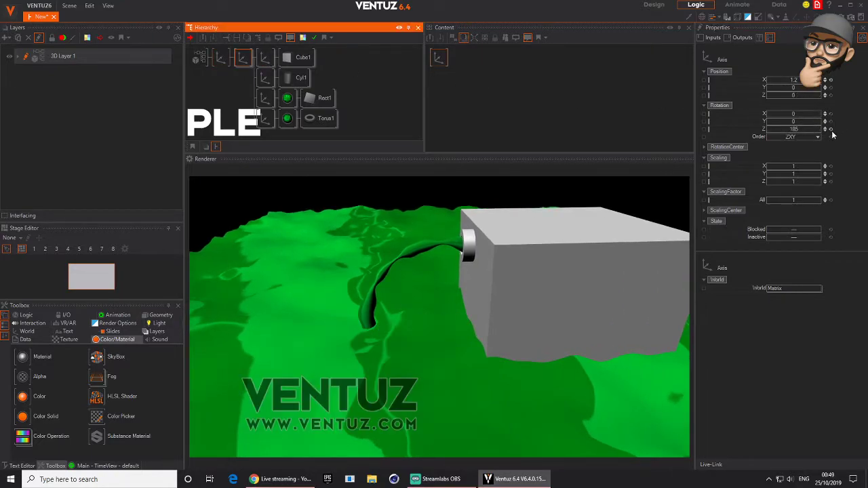
drag(802, 130, 783, 128)
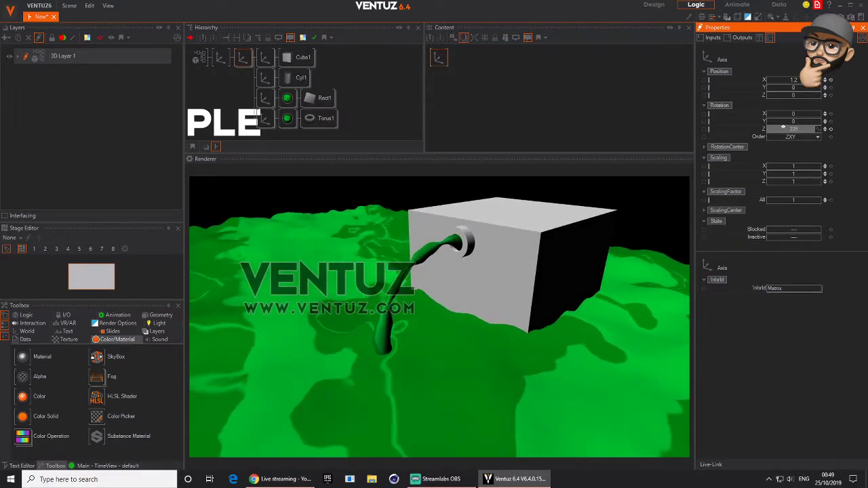
- Spin the torus about its Z axis to make the green stream flow out of the pipe
click(264, 121)
click(803, 129)
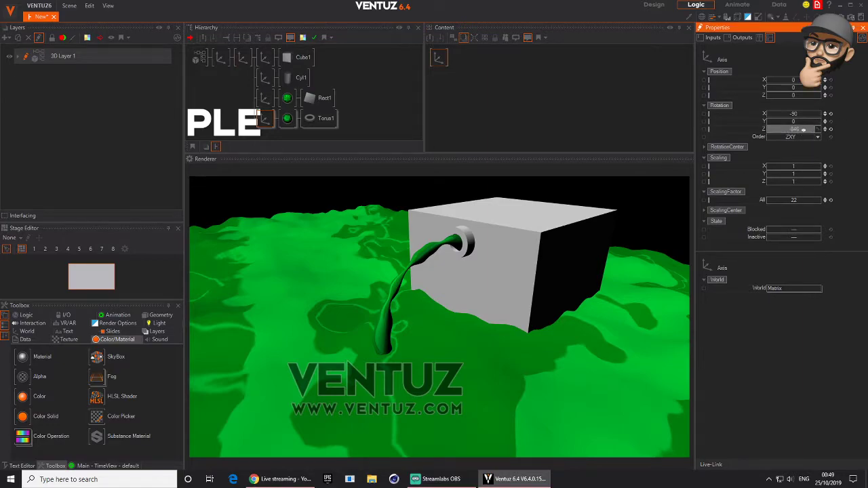
drag(767, 129, 765, 127)
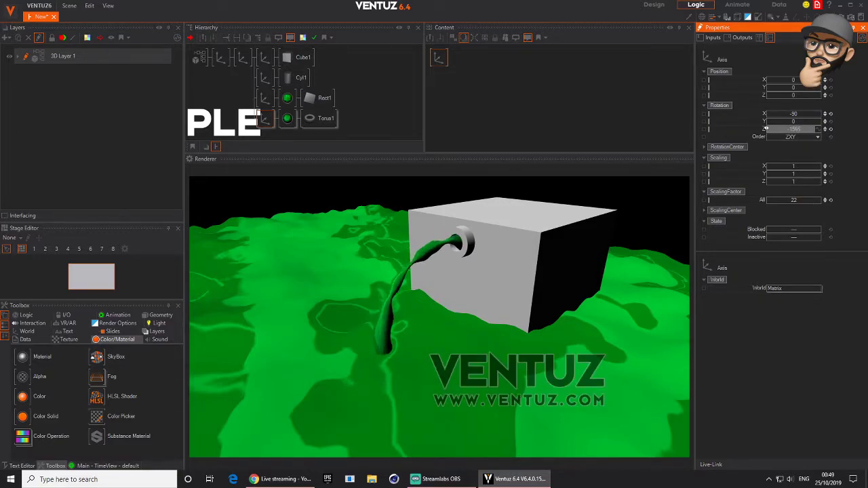
drag(766, 129, 751, 127)
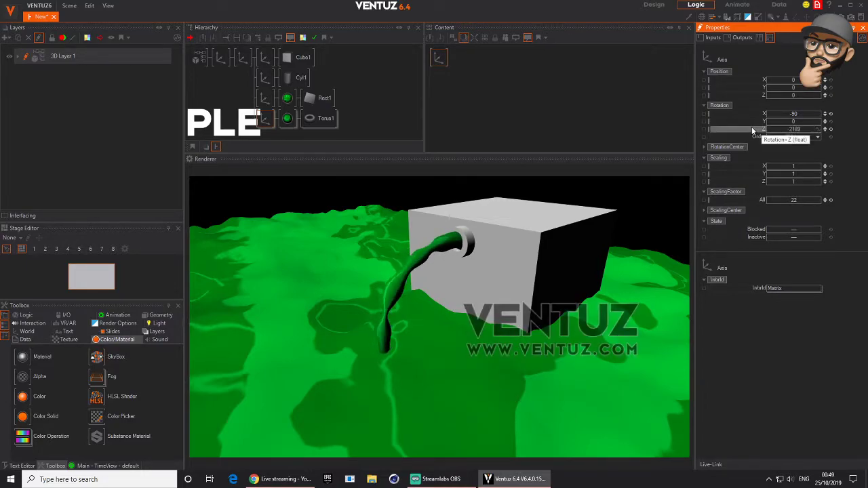
click(270, 118)
double_click(525, 105)
text(mover)
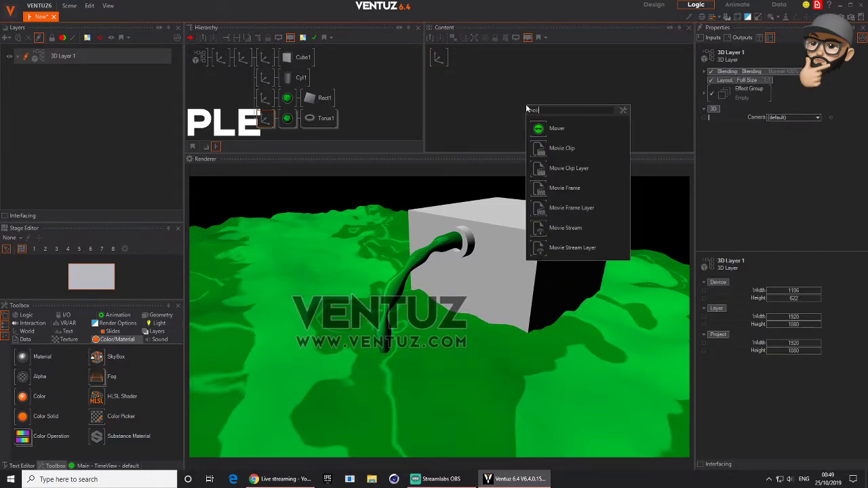
click(448, 63)
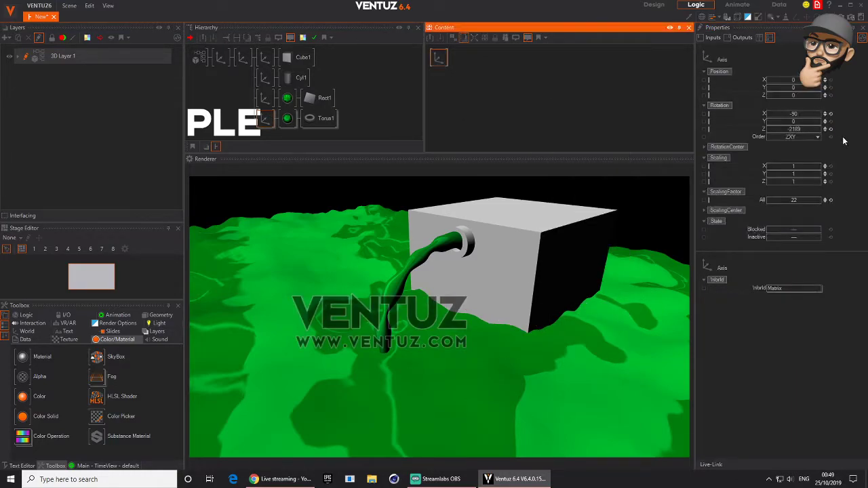
- Animate the torus axis's Z rotation with a Linear -360 (Rotate CW) mover lasting 15.9 s
click(817, 129)
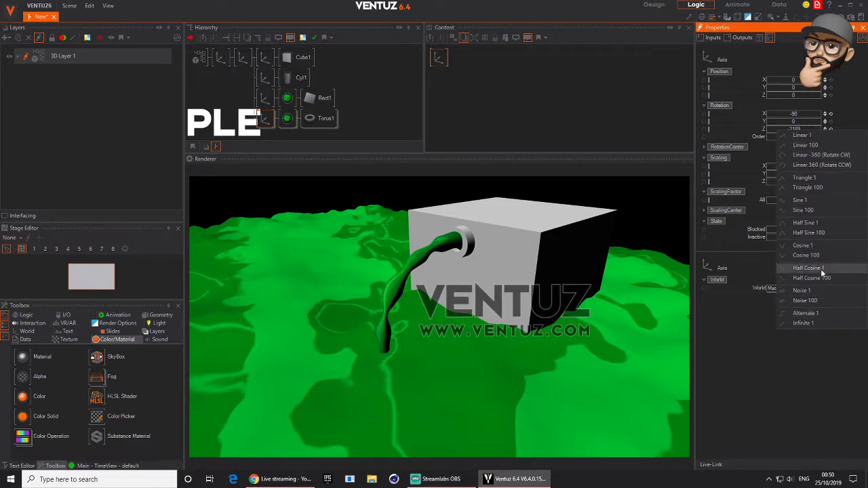
click(822, 155)
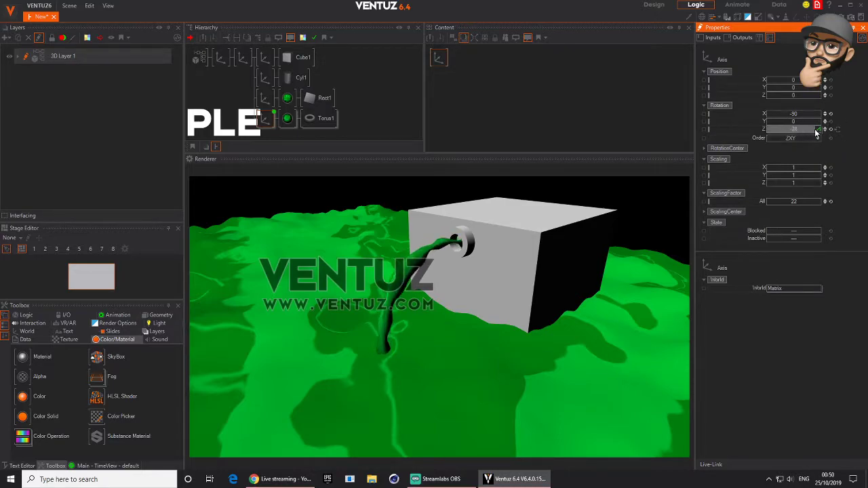
click(817, 130)
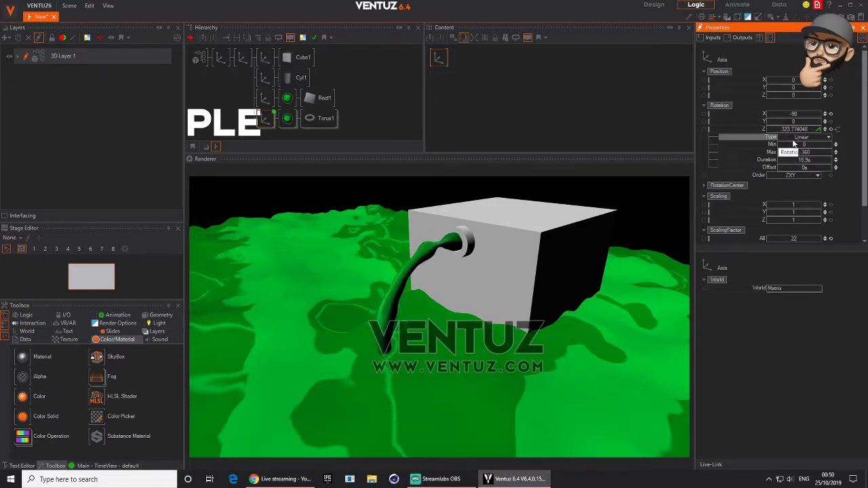
- Turn the torus axis's Z rotation mover into its own node and place it beside the axis node
double_click(476, 77)
click(438, 58)
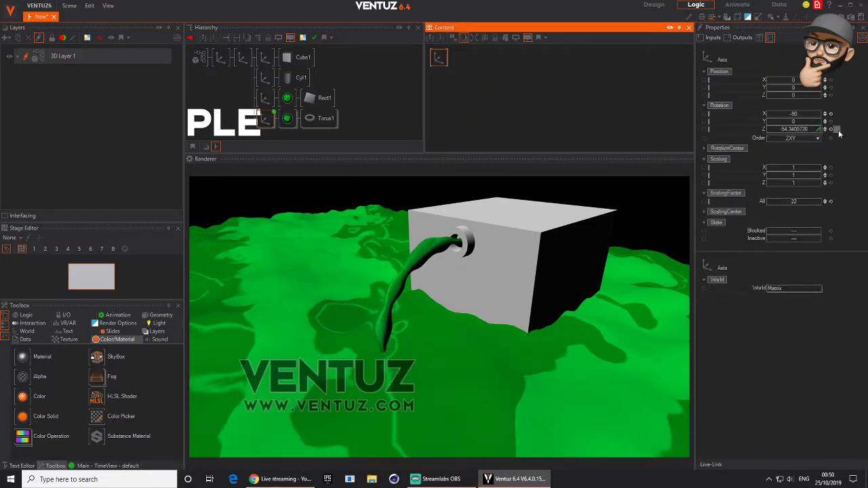
click(838, 130)
drag(449, 88, 488, 63)
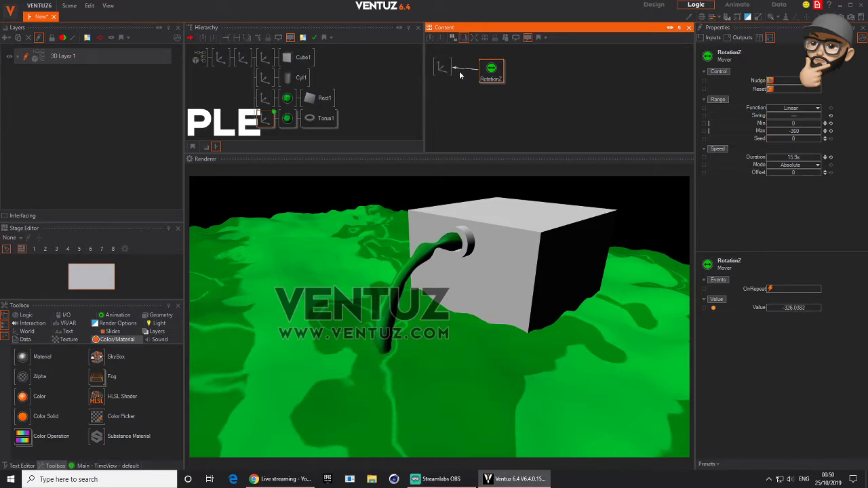
- Round the edges of Cube1 with a BevelRadius of 0.018
click(303, 57)
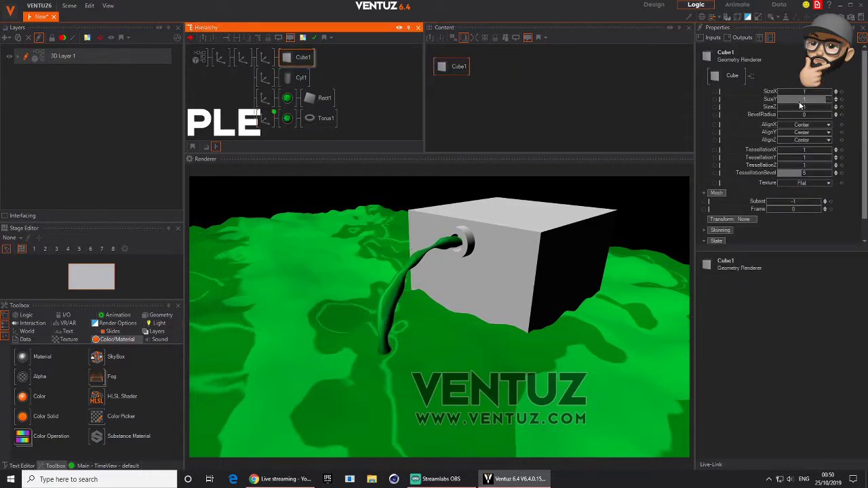
drag(804, 114, 778, 113)
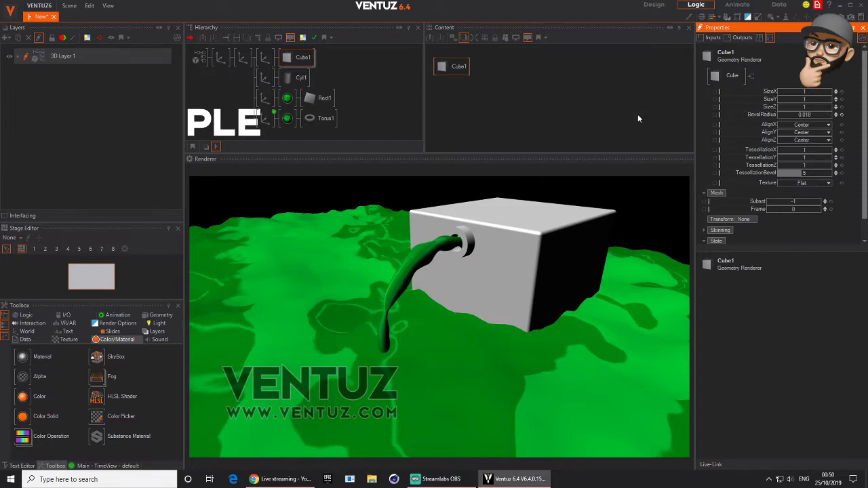
- Insert a Directional Light into the hierarchy ahead of the outermost axis so it lights the whole scene
double_click(239, 92)
text(l)
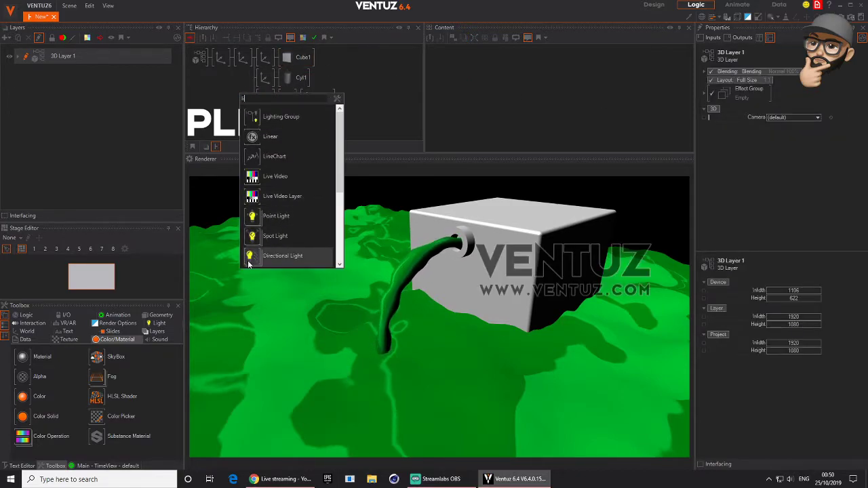
drag(250, 260, 235, 40)
click(214, 60)
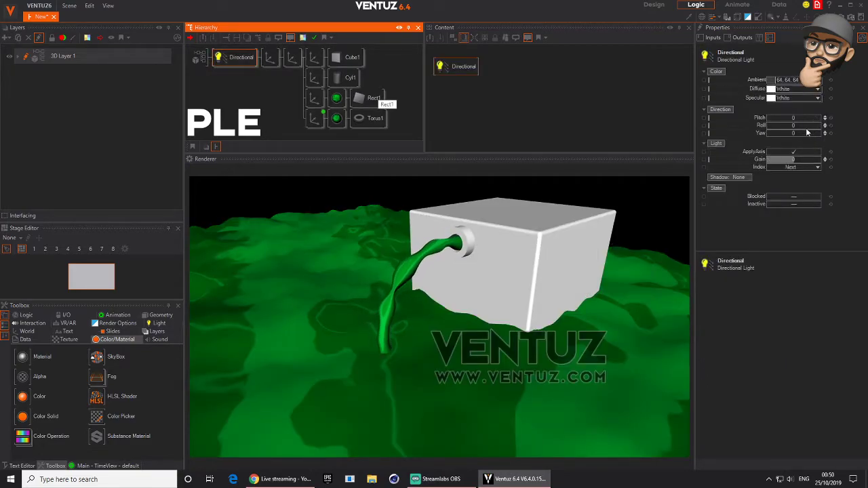
- Enable a Shadow Map on the directional light and set the light's Yaw to -44
click(740, 178)
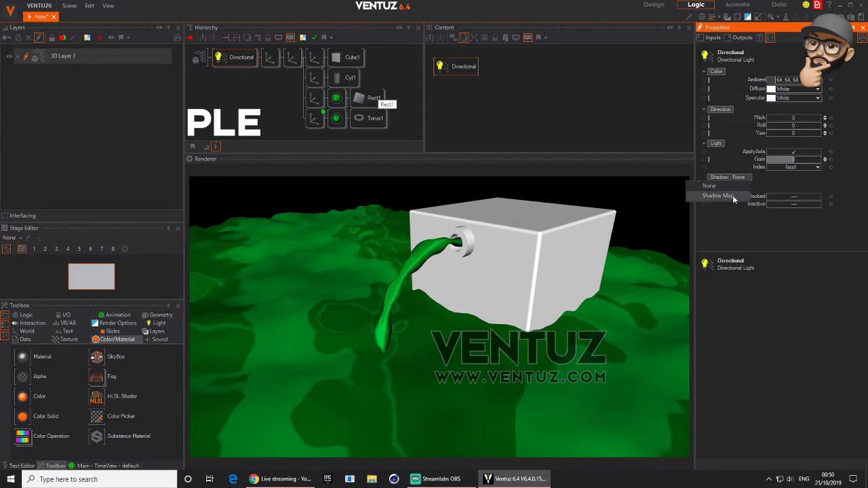
click(719, 196)
scroll(786, 170, down, 3)
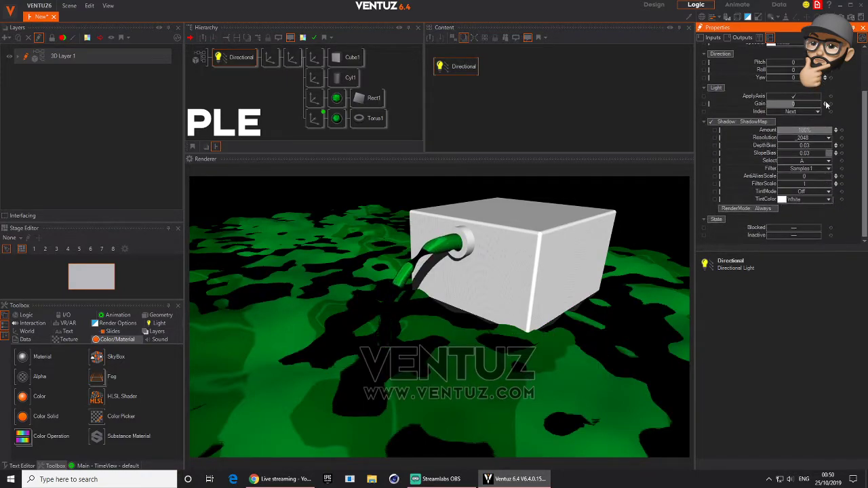
scroll(800, 115, up, 1)
mouse_move(794, 98)
mouse_down()
mouse_move(771, 98)
mouse_move(818, 100)
mouse_move(766, 98)
mouse_move(779, 98)
mouse_up()
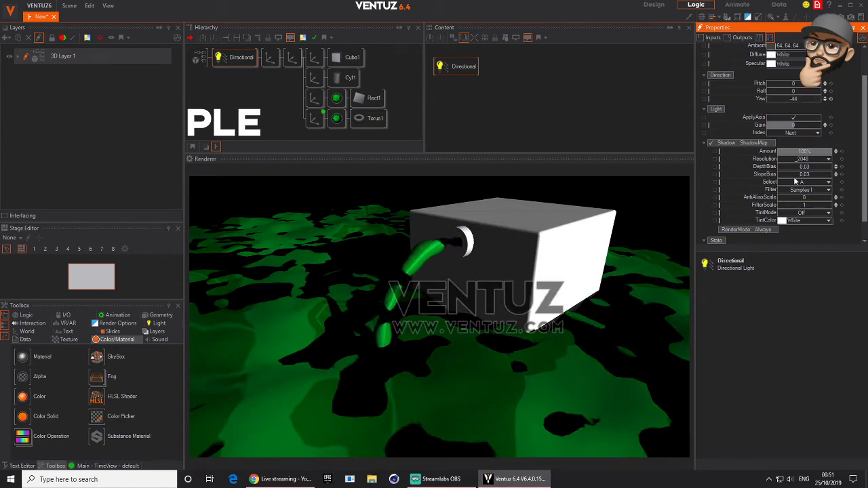
- Set the light's Yaw to -39 and its shadow's DepthBias to 1.978, SlopeBias to 0.0603 and Amount to about 47%
drag(801, 167, 831, 166)
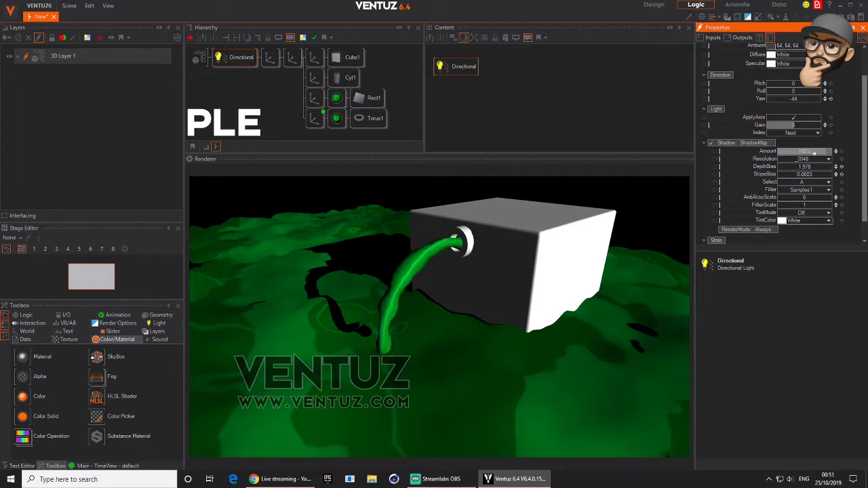
drag(815, 153, 802, 152)
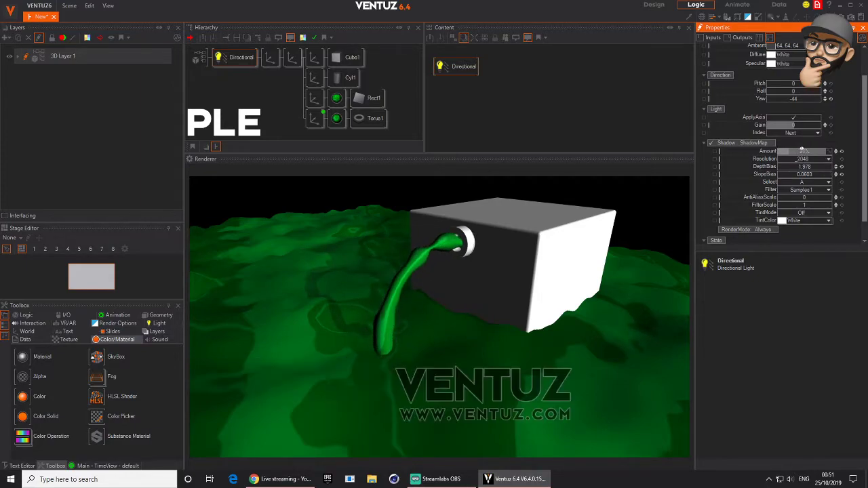
mouse_move(803, 98)
mouse_down()
mouse_move(821, 98)
mouse_move(780, 97)
mouse_move(811, 98)
mouse_up()
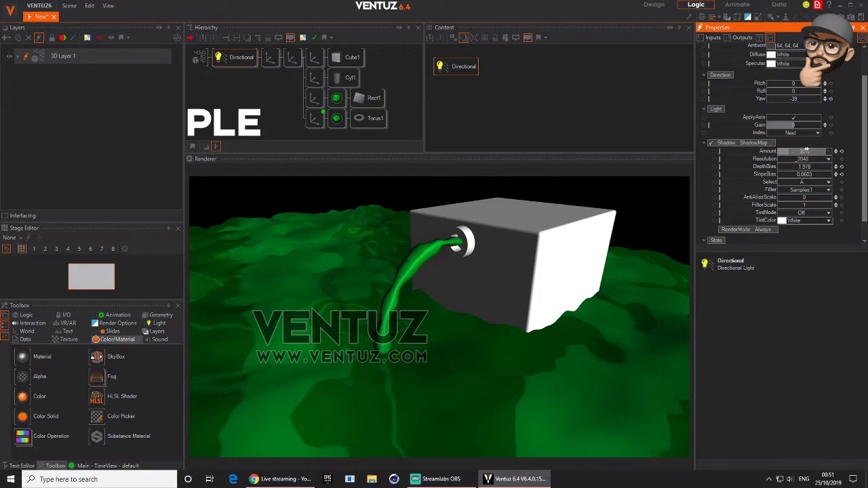
drag(806, 148, 812, 145)
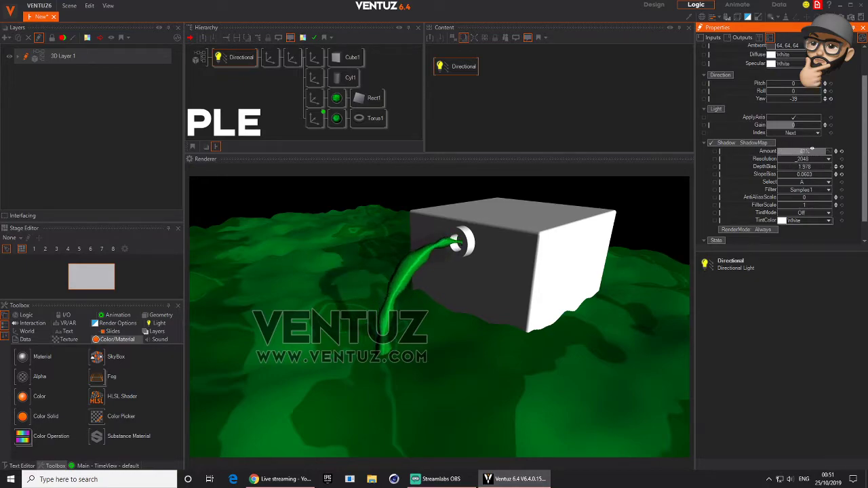
- Lower the torus material's opacity to 80.4%
click(334, 118)
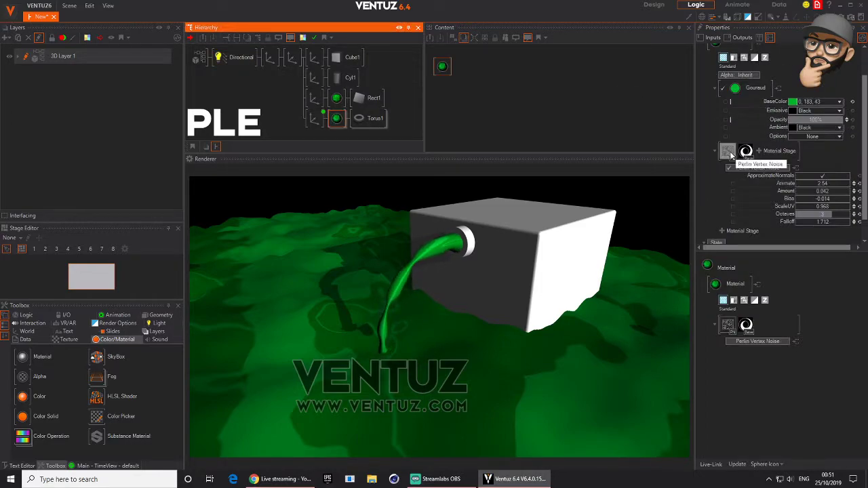
mouse_move(828, 122)
mouse_down()
mouse_move(817, 120)
mouse_move(834, 119)
mouse_up()
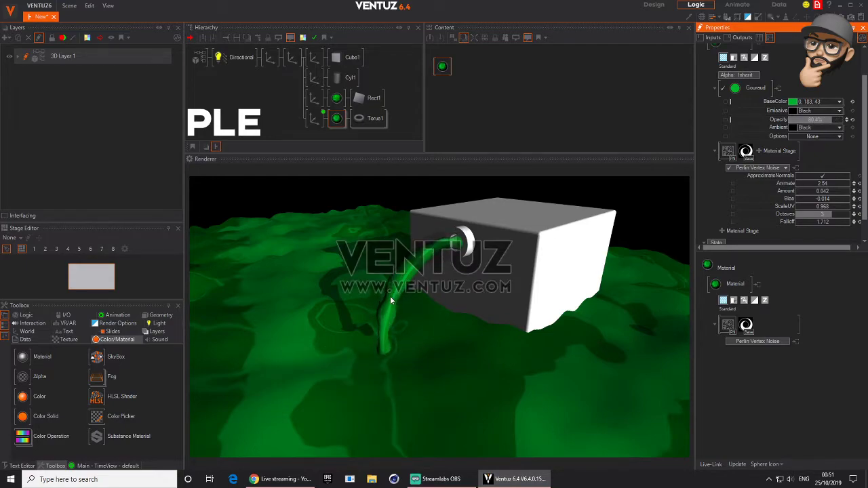
- Attach a Linear -360 (Rotate CW) mover to the Animate value of the torus material's Perlin Vertex Noise
click(333, 114)
click(440, 68)
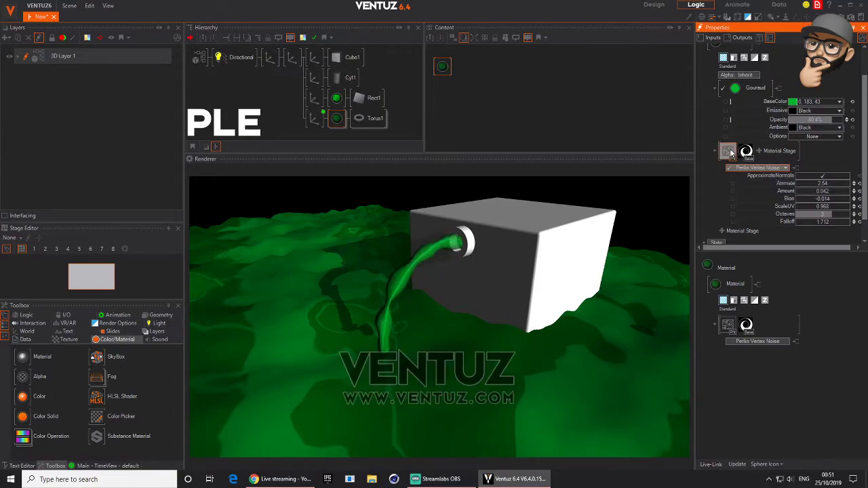
scroll(806, 169, down, 1)
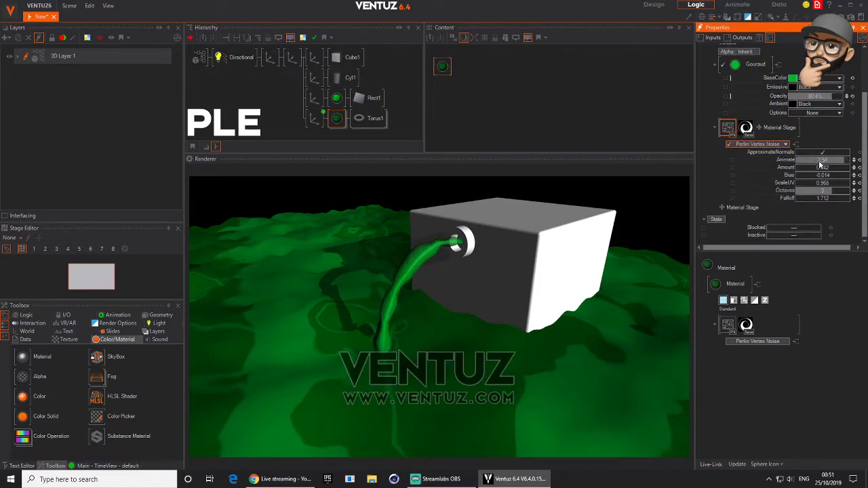
mouse_move(840, 161)
mouse_down()
mouse_move(849, 156)
mouse_move(795, 161)
mouse_move(848, 157)
mouse_up()
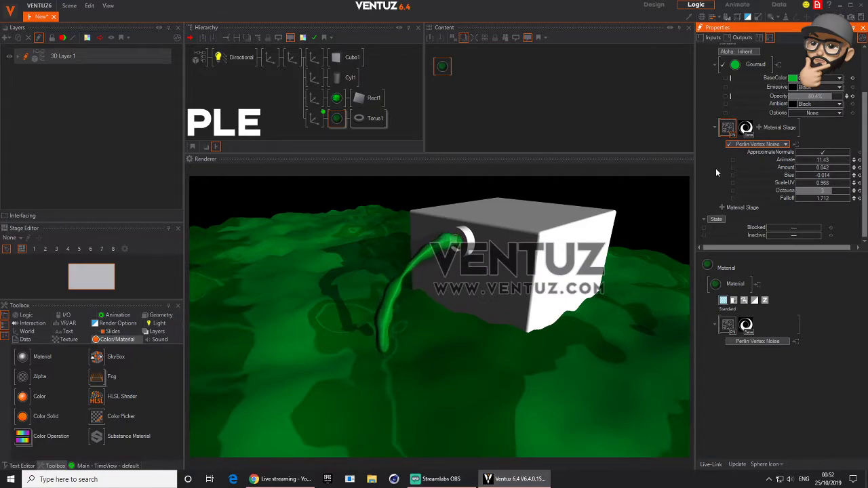
right_click(847, 159)
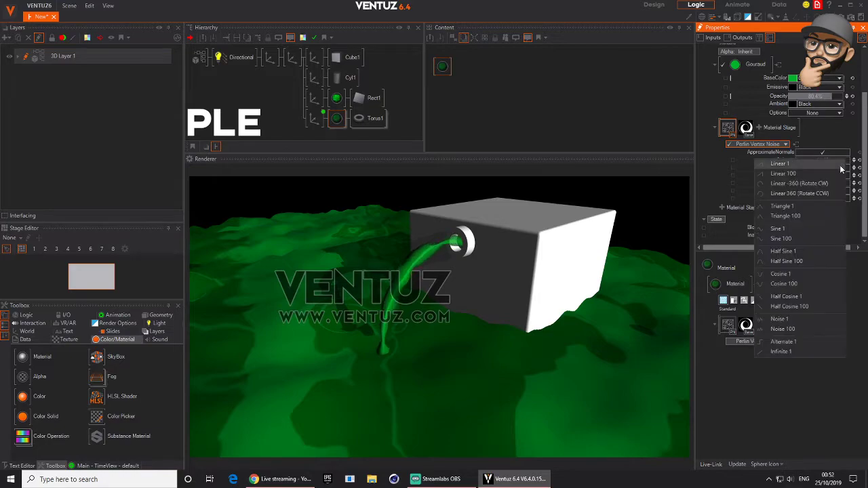
click(800, 184)
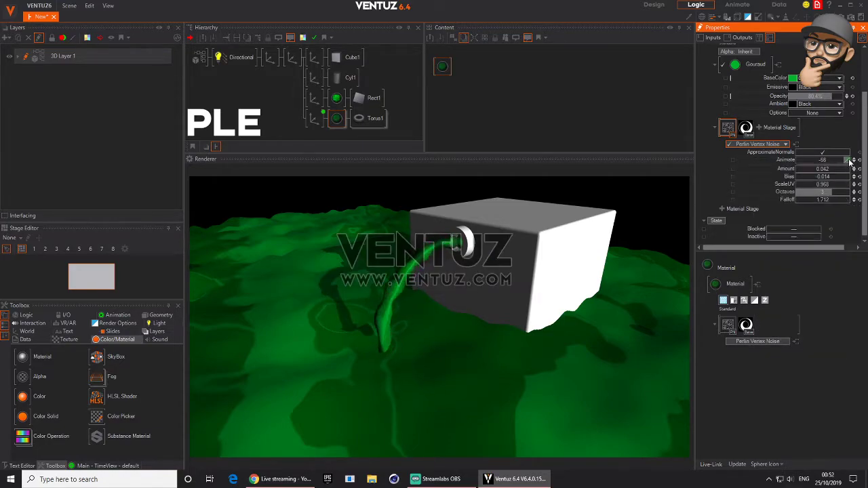
- Set the duration of the Perlin Vertex Noise's Animate mover to 250 s
drag(824, 190, 857, 190)
click(848, 191)
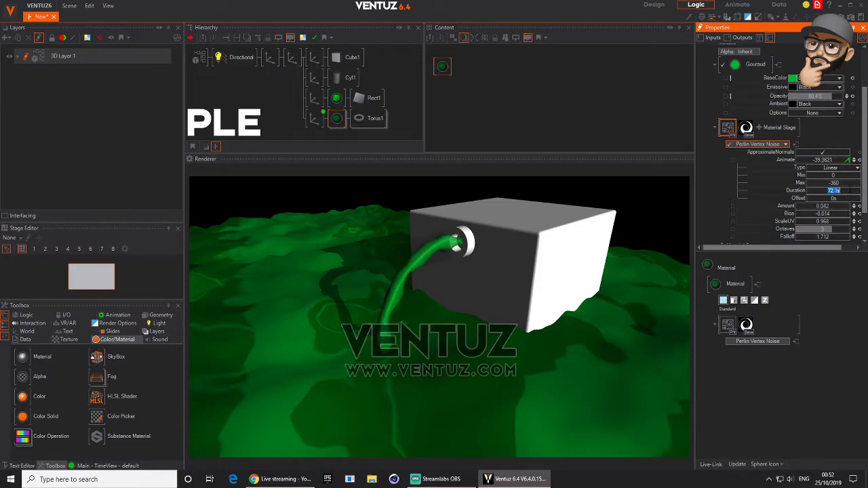
text(250s)
key(Return)
click(479, 150)
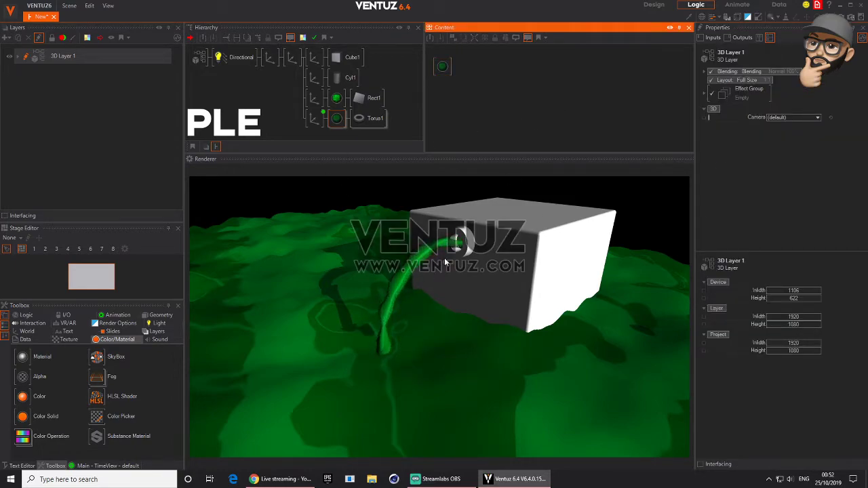
- Set the second scene axis's Z rotation to 224 and the cube axis's Z position to -7.8
click(291, 57)
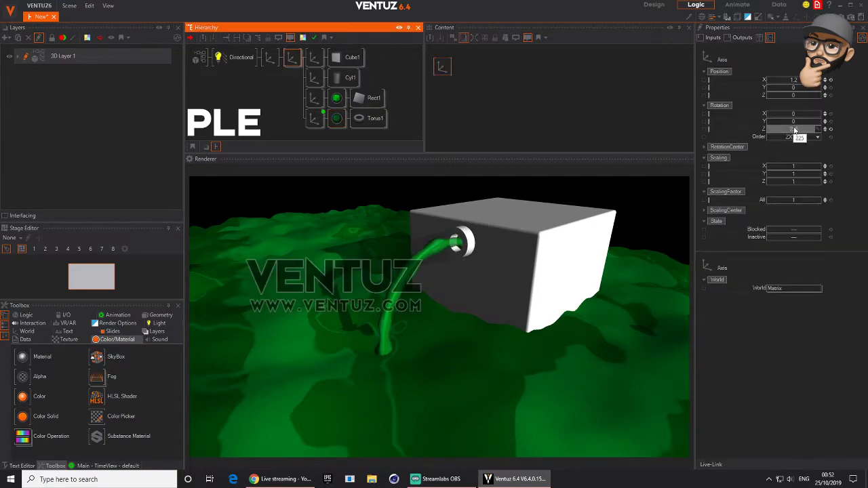
mouse_move(772, 129)
mouse_down()
mouse_move(819, 126)
mouse_move(770, 128)
mouse_up()
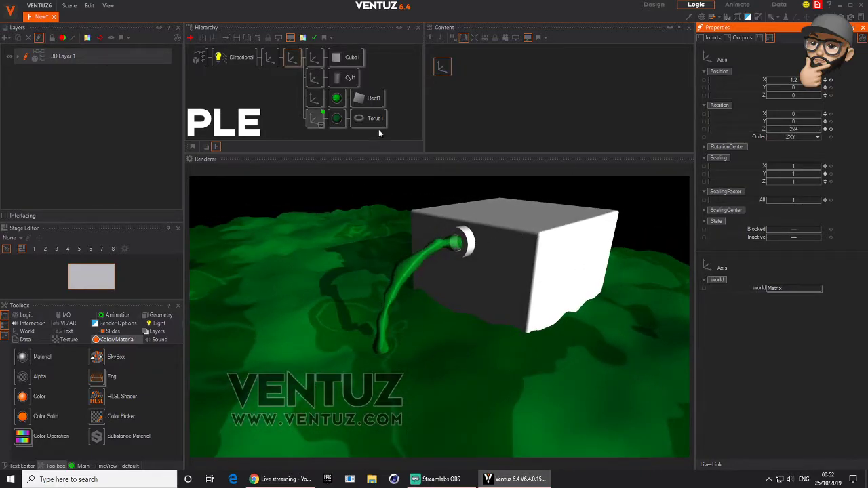
click(314, 57)
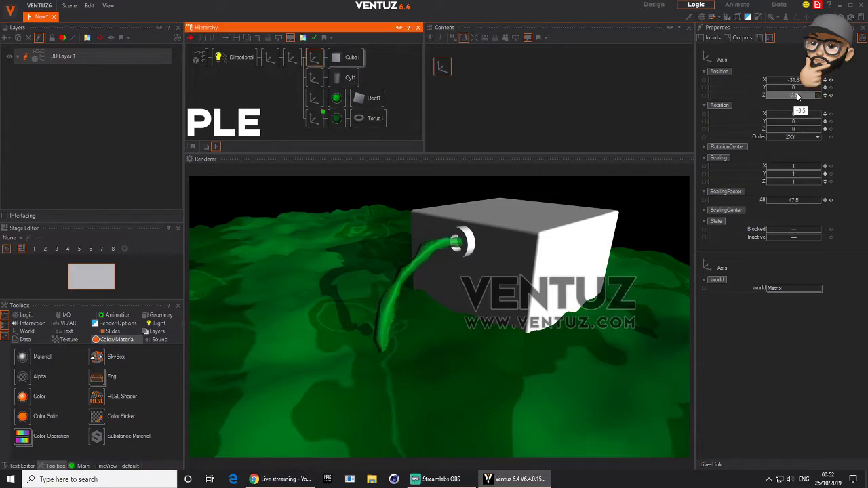
mouse_move(797, 92)
mouse_down()
mouse_move(772, 92)
mouse_move(780, 93)
mouse_up()
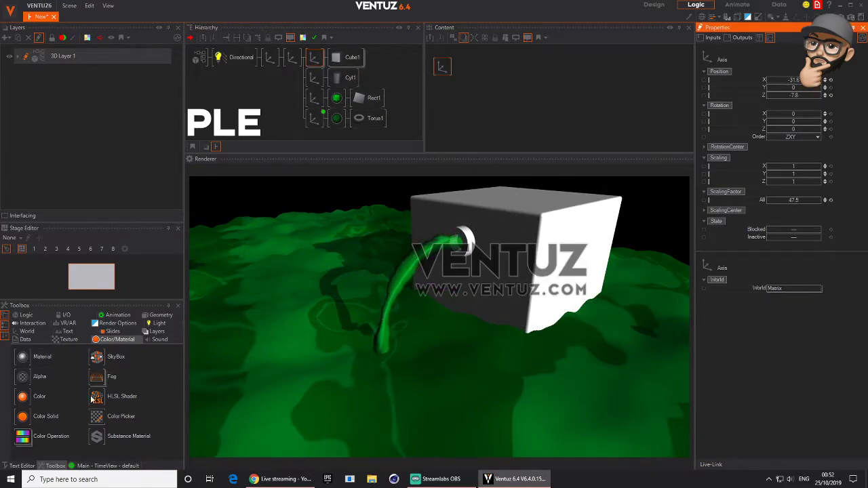
- Insert a new material in front of Cube1 and add a Base texture stage with the default checker image to it
drag(27, 396, 335, 57)
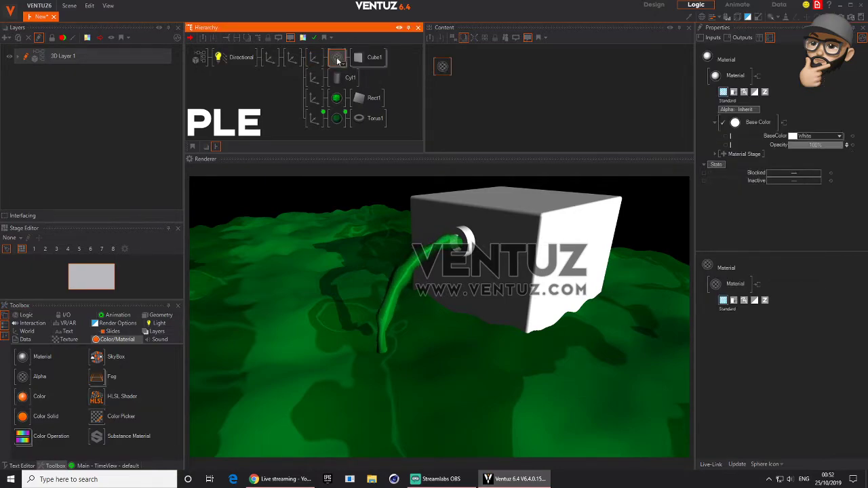
click(723, 154)
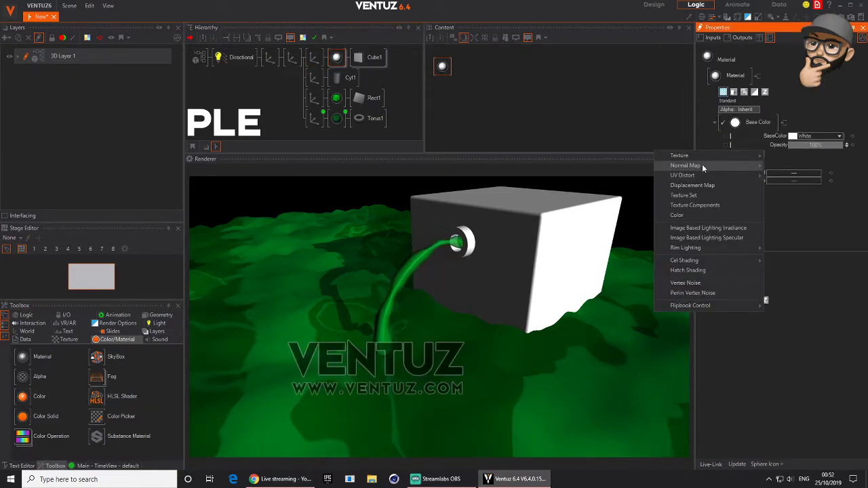
mouse_move(713, 156)
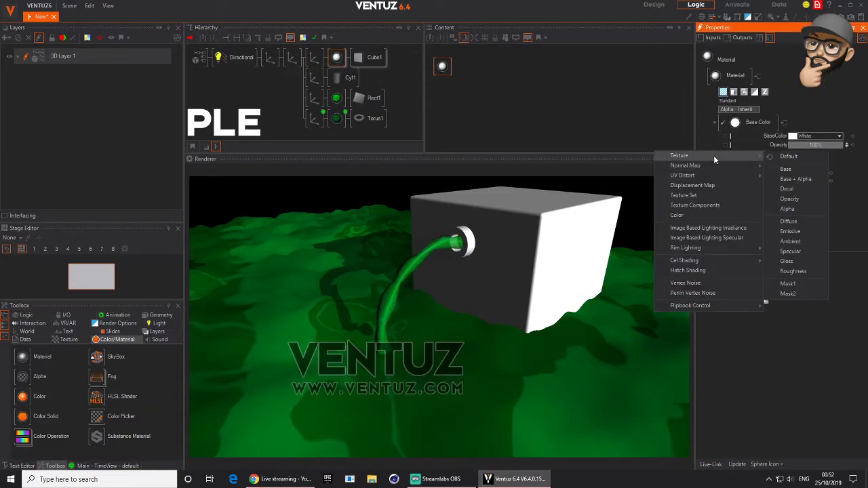
click(808, 170)
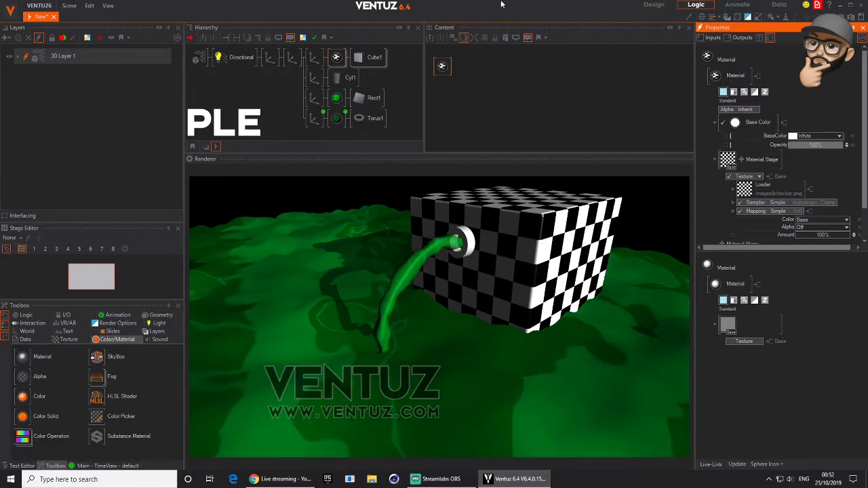
- Set the Animate value of the Rect1 terrain material's Perlin Vertex Noise to 19.7
click(335, 99)
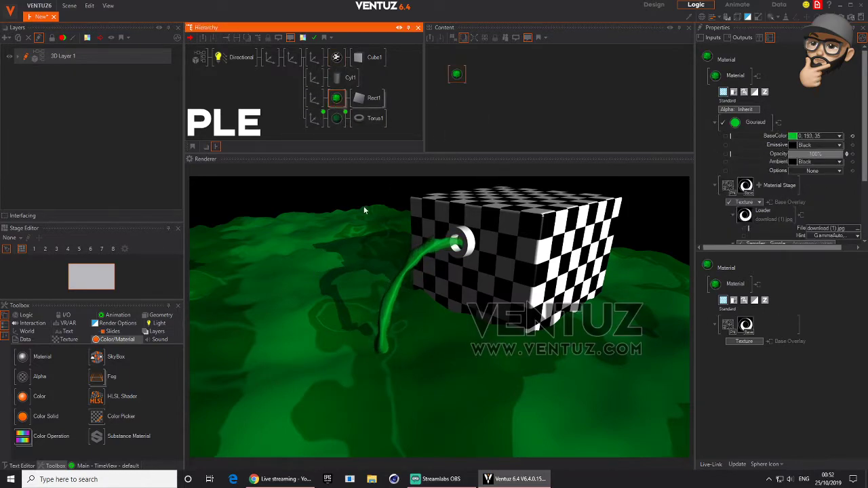
click(521, 115)
click(827, 191)
scroll(827, 191, down, 3)
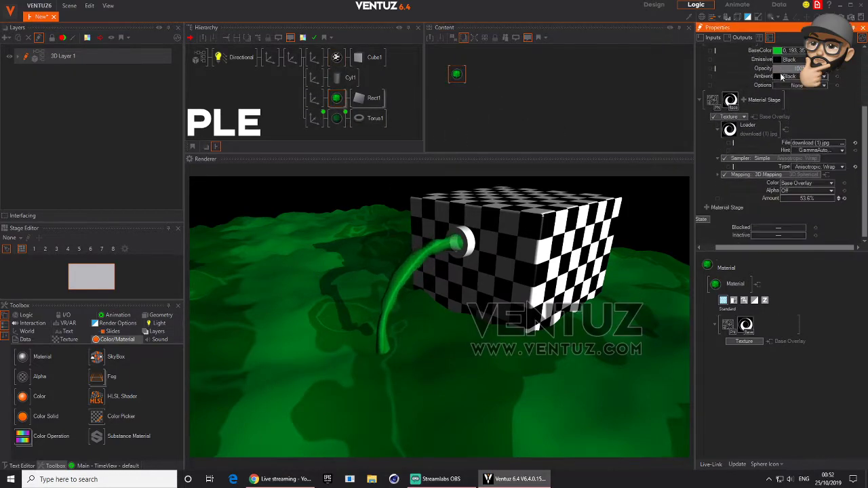
click(714, 103)
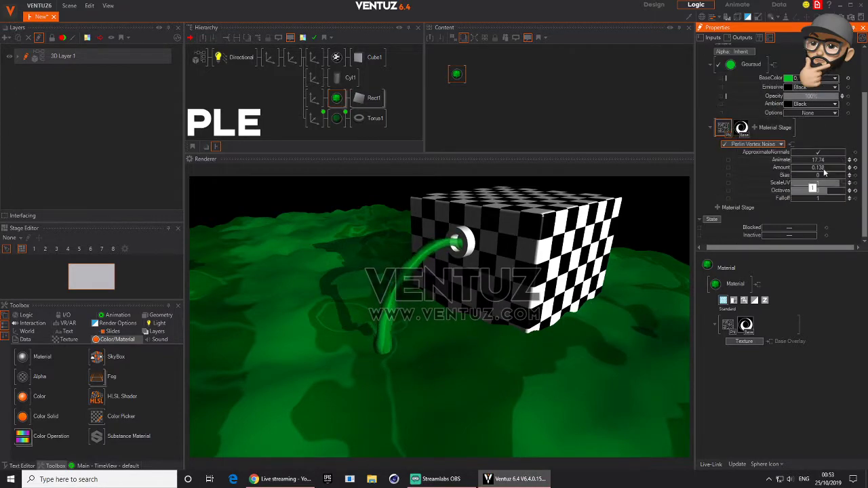
drag(816, 160, 844, 164)
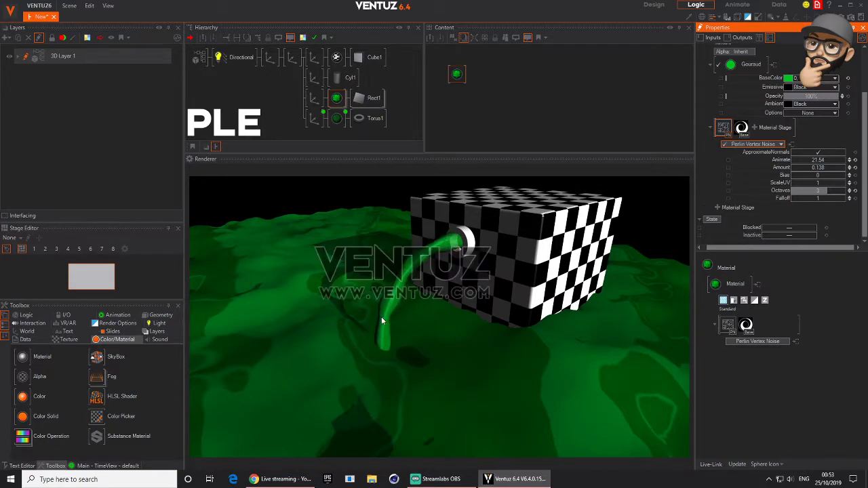
drag(819, 161, 848, 160)
- Set the directional light's Yaw to 53 and the second scene axis's Z rotation to 297
click(241, 57)
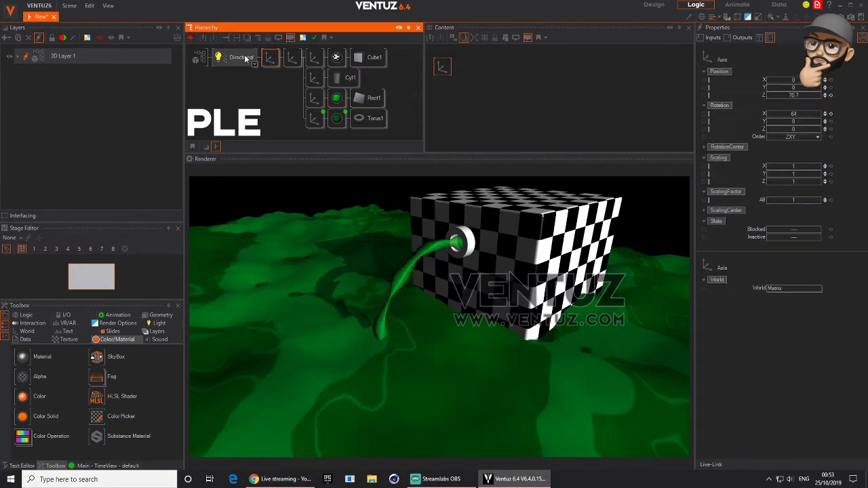
drag(797, 133, 819, 133)
drag(800, 133, 811, 132)
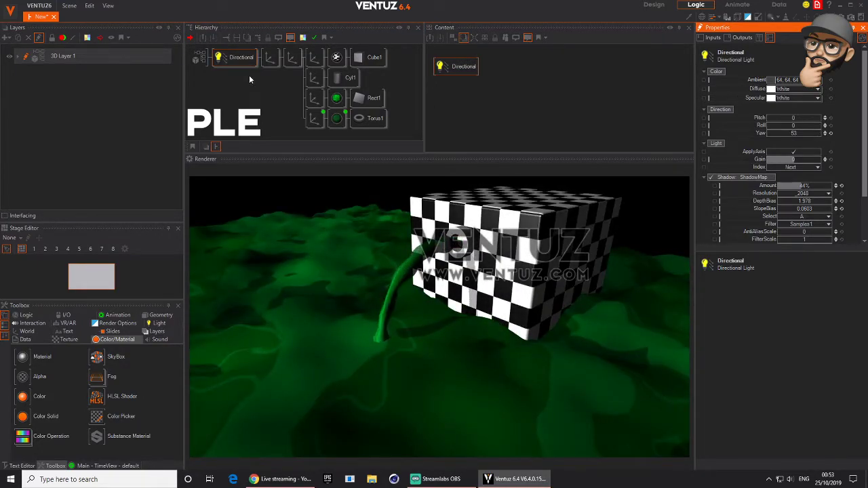
click(293, 58)
drag(794, 129, 819, 128)
- Thicken Torus1 by setting its SizeTube to 0.127
click(373, 119)
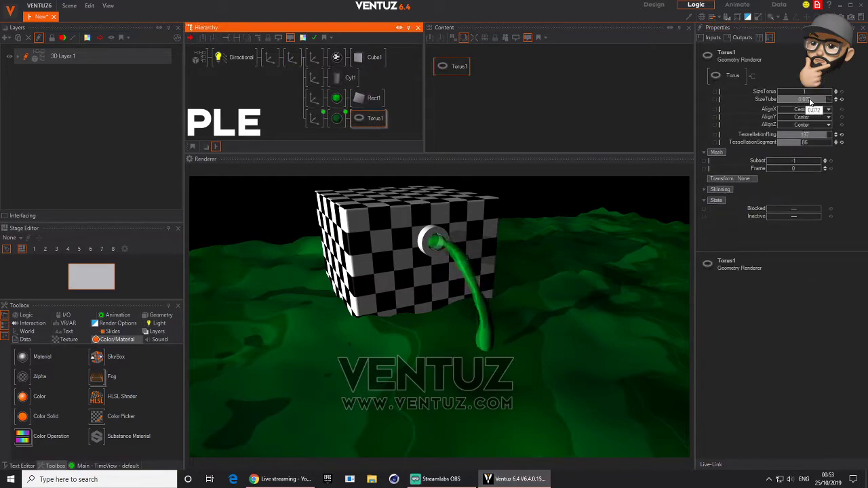
drag(810, 99, 773, 100)
drag(842, 101, 787, 98)
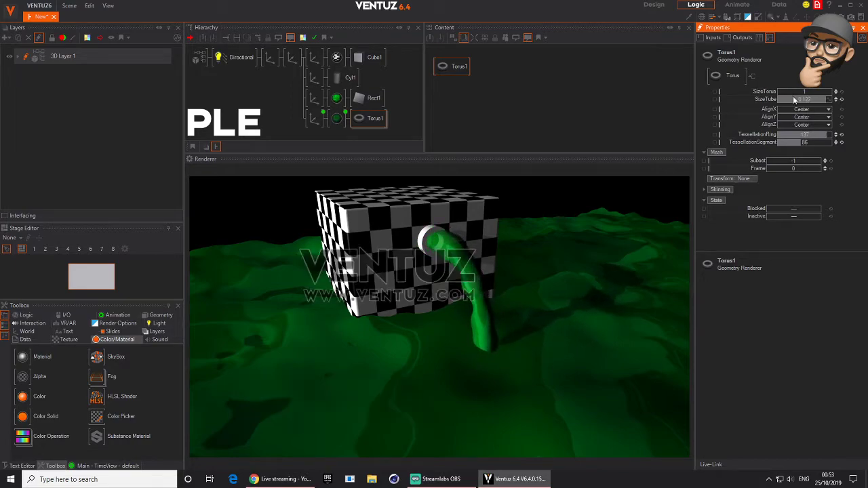
- Set the second scene axis's Z rotation to 233
click(236, 57)
click(270, 57)
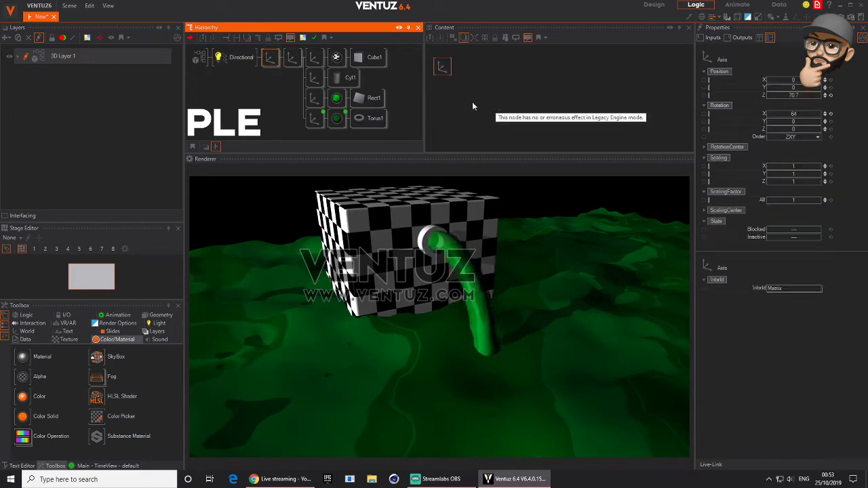
click(291, 57)
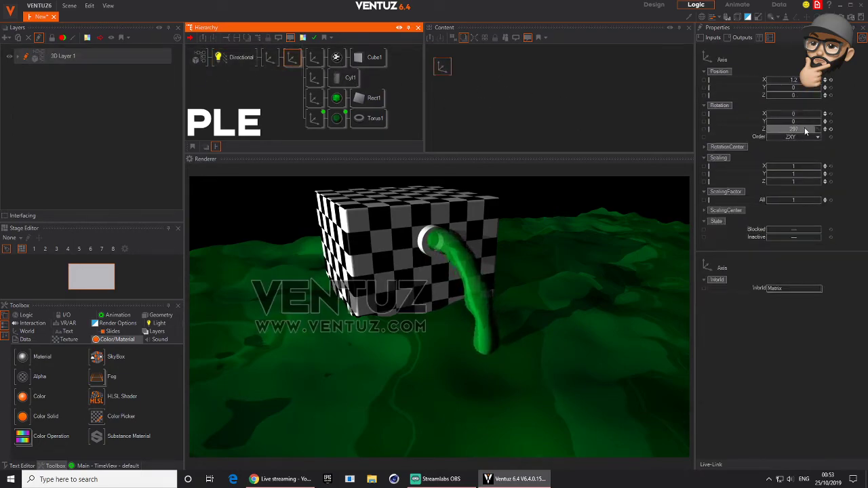
mouse_move(800, 130)
mouse_down()
mouse_move(769, 127)
mouse_move(816, 129)
mouse_move(790, 129)
mouse_up()
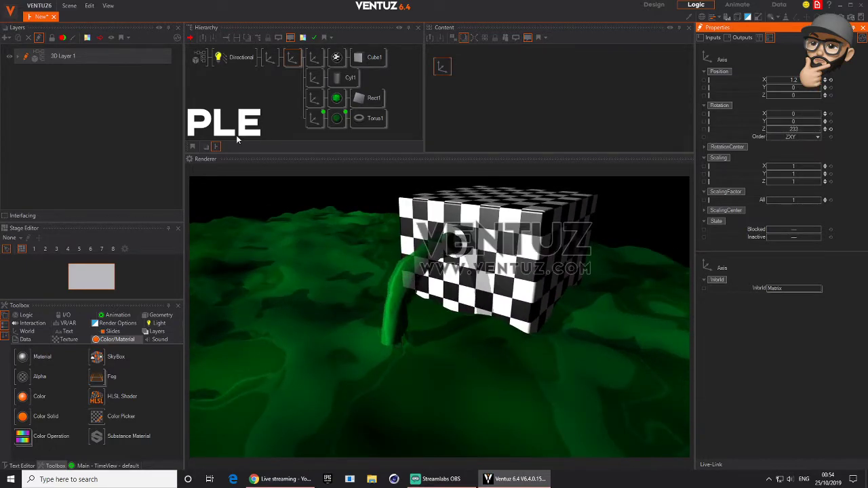
- Lower the Rect1 terrain material's opacity to 91.6%
click(336, 98)
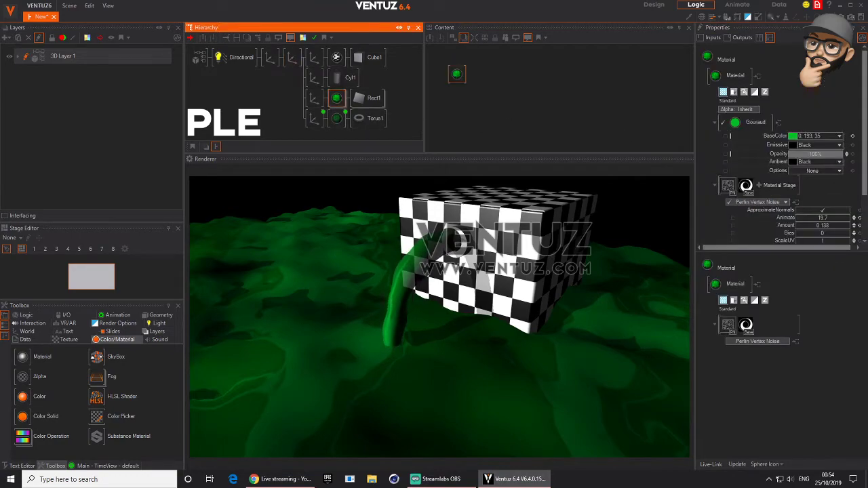
mouse_move(831, 154)
mouse_down()
mouse_move(797, 154)
mouse_move(817, 154)
mouse_up()
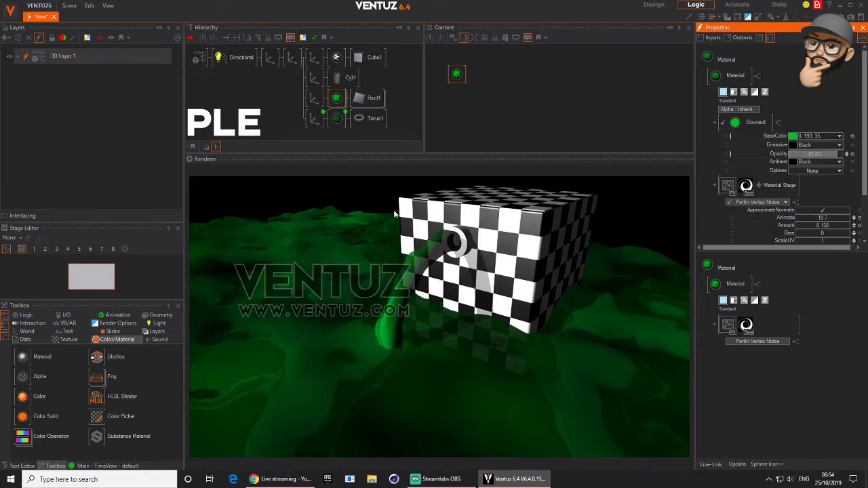
click(212, 249)
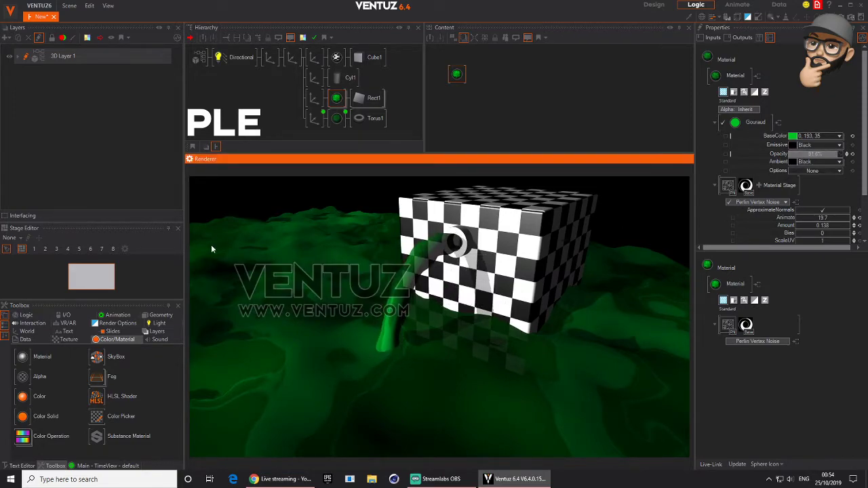
- Try a Glare effect with gain 1.28 and diameter 40.6 in 3D Layer 1's effect group, and delete the effect
click(11, 61)
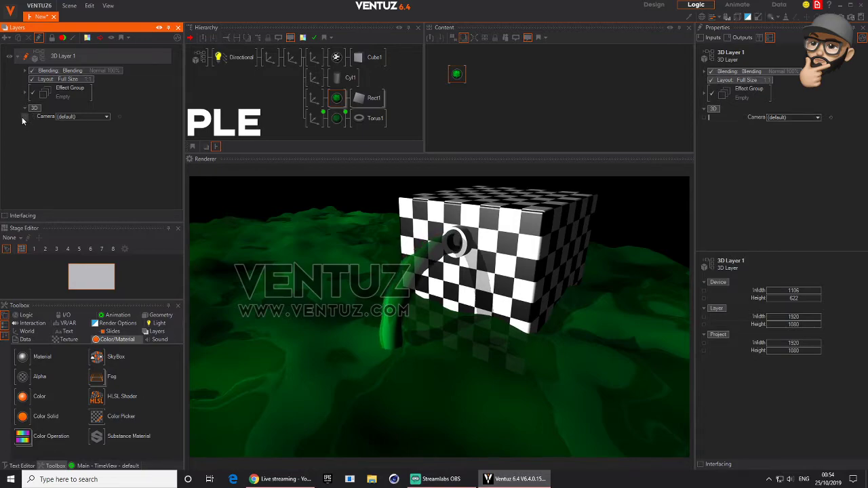
click(25, 93)
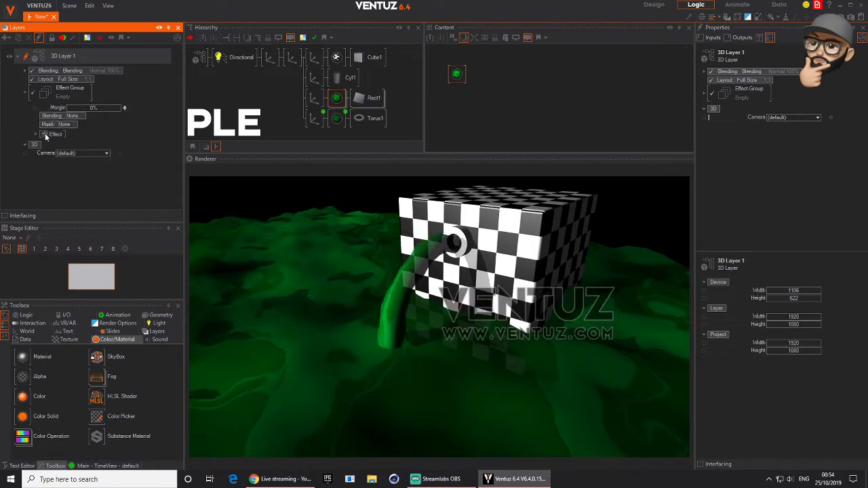
click(45, 133)
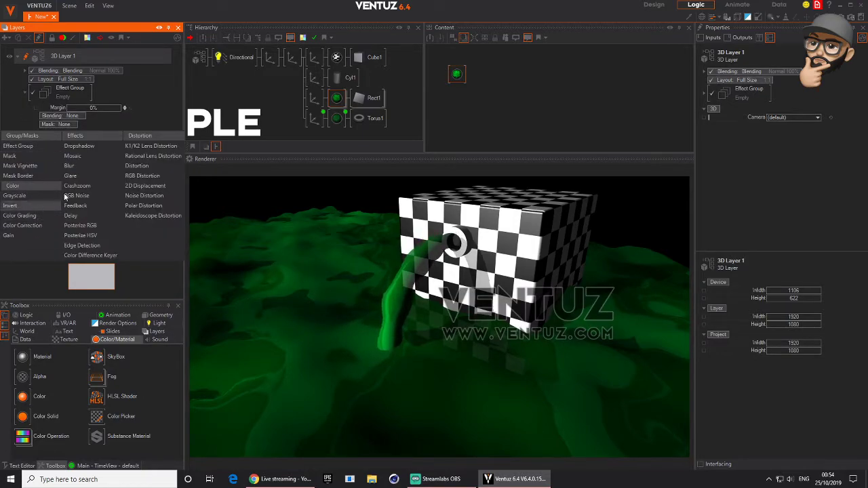
click(84, 174)
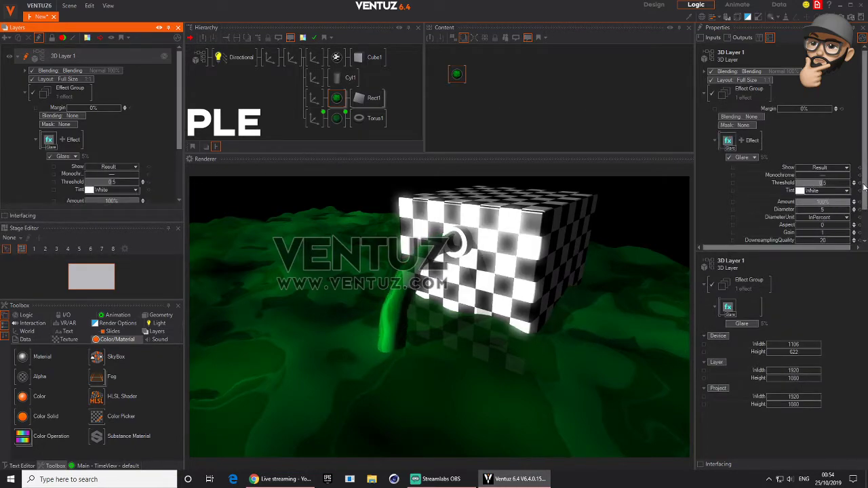
drag(864, 187, 865, 214)
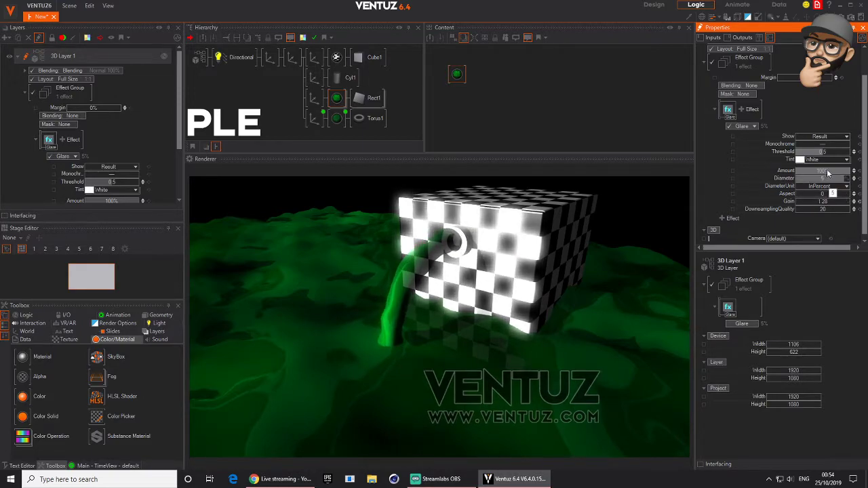
drag(819, 179, 846, 179)
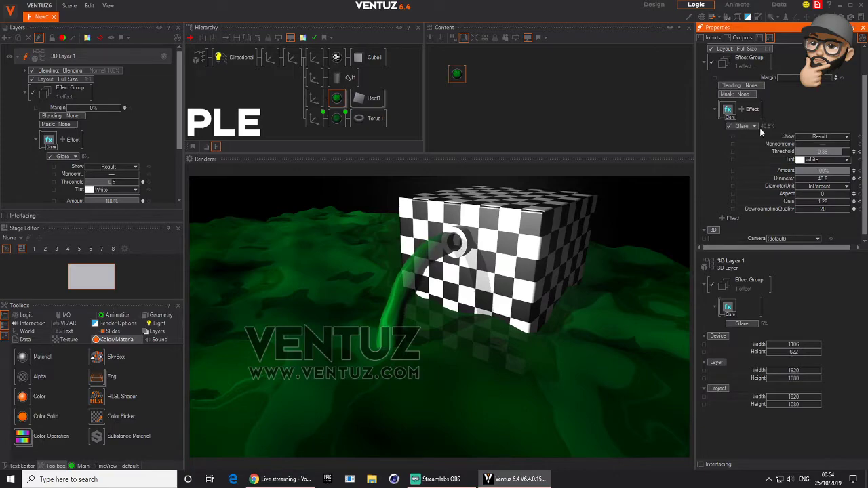
click(52, 139)
key(Delete)
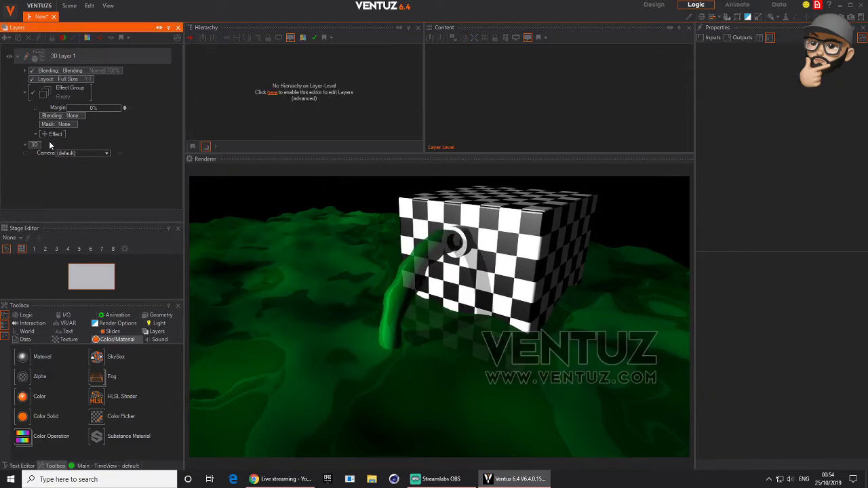
- Enable Bloom on 3D Layer 1's layer root and set its Diameter to 24
click(42, 59)
click(26, 56)
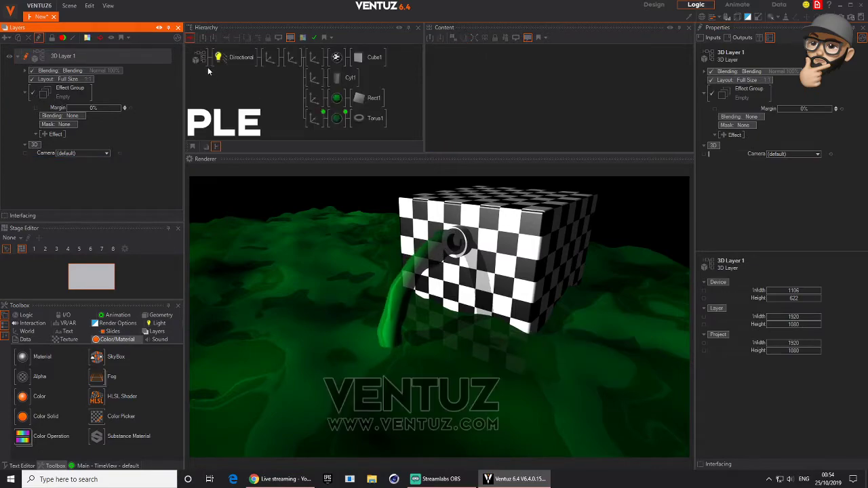
click(190, 61)
click(193, 60)
click(739, 107)
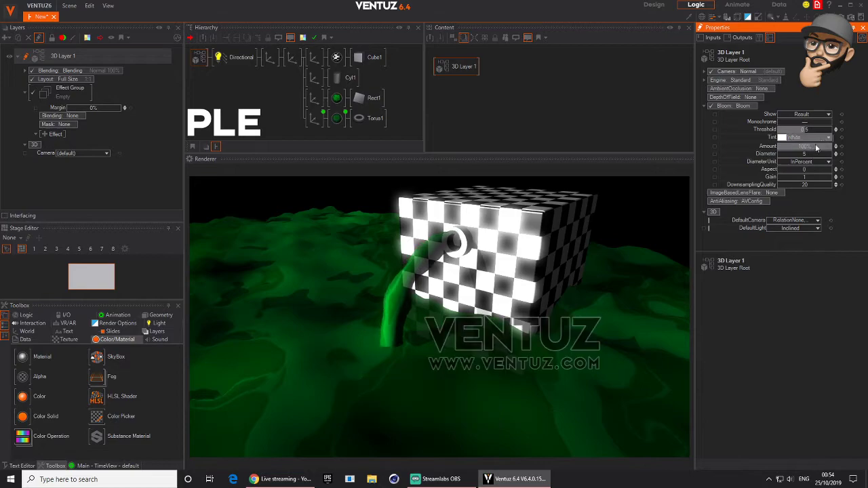
drag(804, 155, 830, 151)
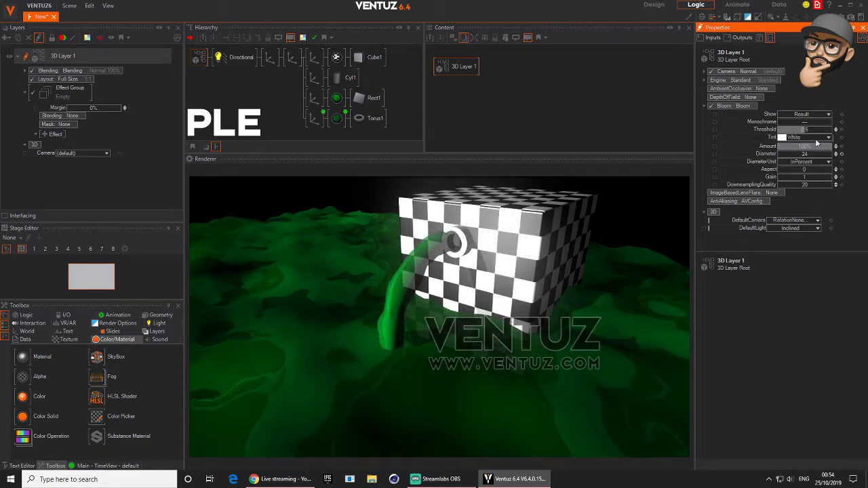
- Add a 2D gradient layer and place it above 3D Layer 1 in the layer order as the scene background
click(7, 38)
mouse_move(62, 78)
click(131, 95)
click(79, 165)
drag(84, 63, 85, 46)
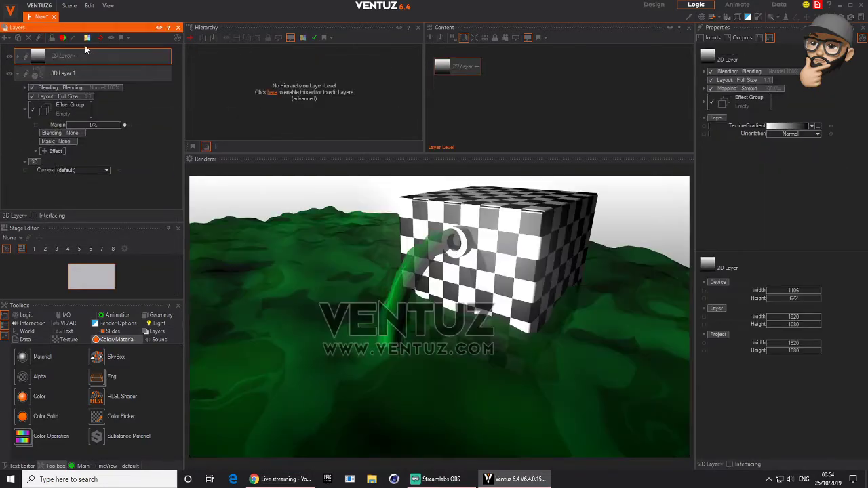
- Recolour the 2D layer's gradient to run from purple (110, 0, 183) to yellow
click(35, 55)
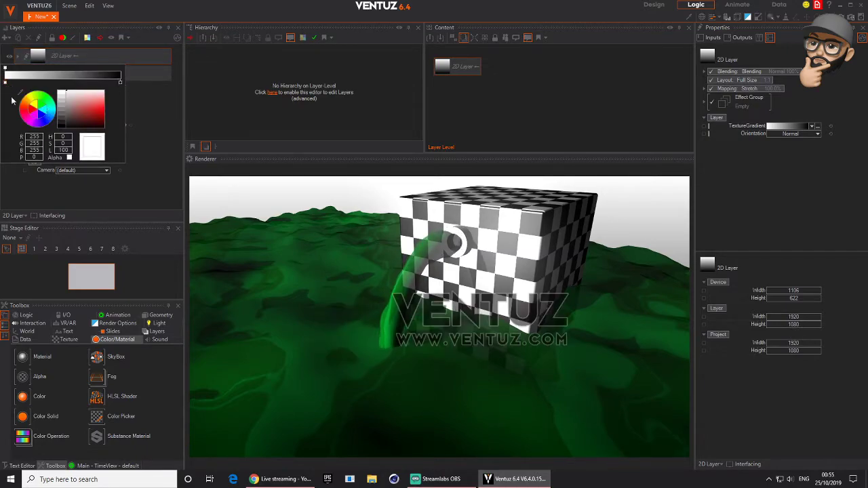
drag(50, 107, 51, 99)
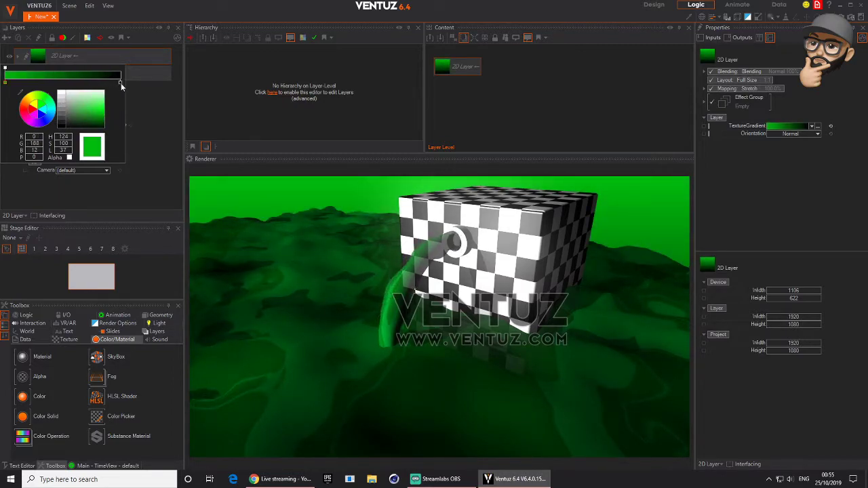
click(120, 84)
drag(87, 116, 111, 108)
mouse_move(38, 119)
mouse_down()
mouse_move(38, 97)
mouse_move(31, 98)
mouse_move(36, 124)
mouse_move(22, 124)
mouse_move(53, 131)
mouse_move(37, 129)
mouse_up()
click(6, 83)
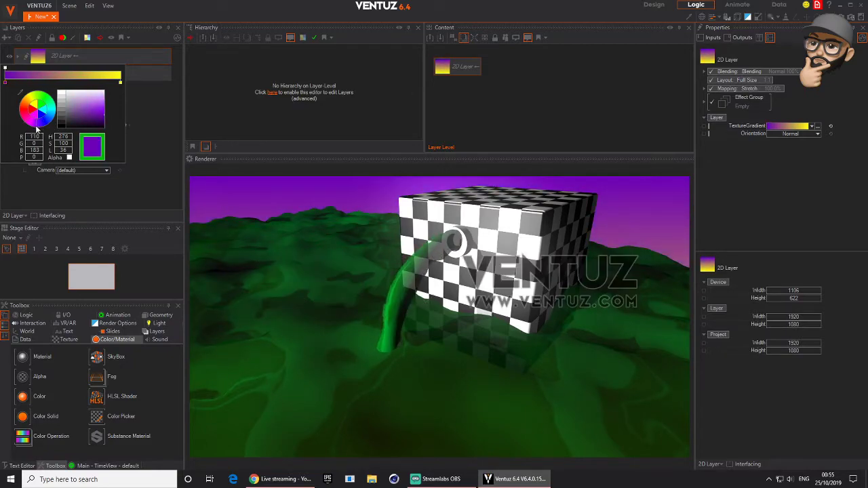
click(154, 115)
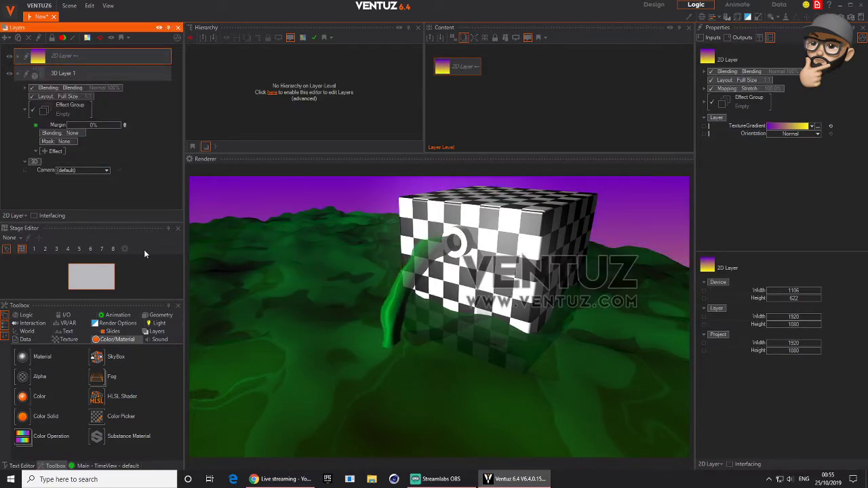
- Open 3D Layer 1's hierarchy, rotate the second axis to 218 about Z, and set the first axis's Z position to 97
click(246, 68)
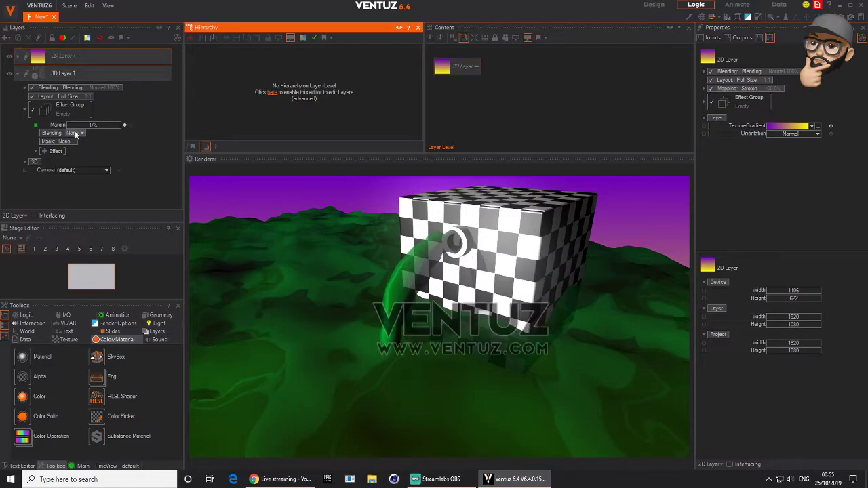
click(27, 76)
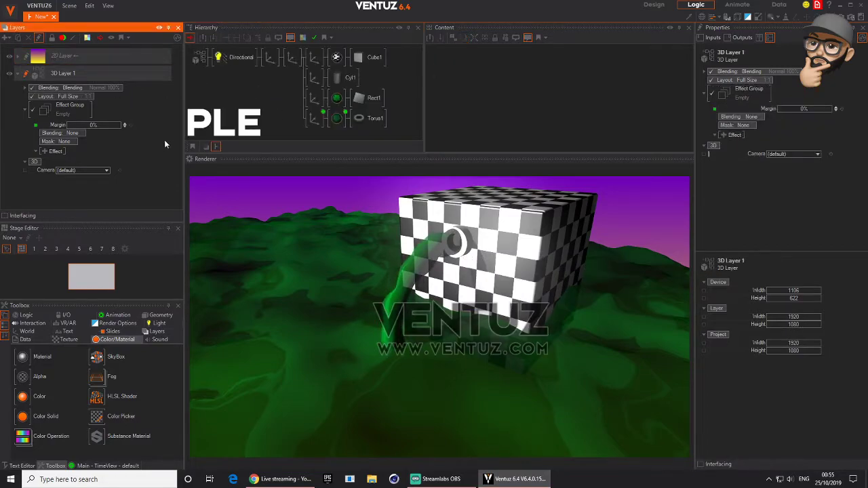
click(285, 58)
mouse_move(782, 129)
mouse_down()
mouse_move(813, 129)
mouse_move(767, 129)
mouse_move(806, 128)
mouse_move(796, 130)
mouse_up()
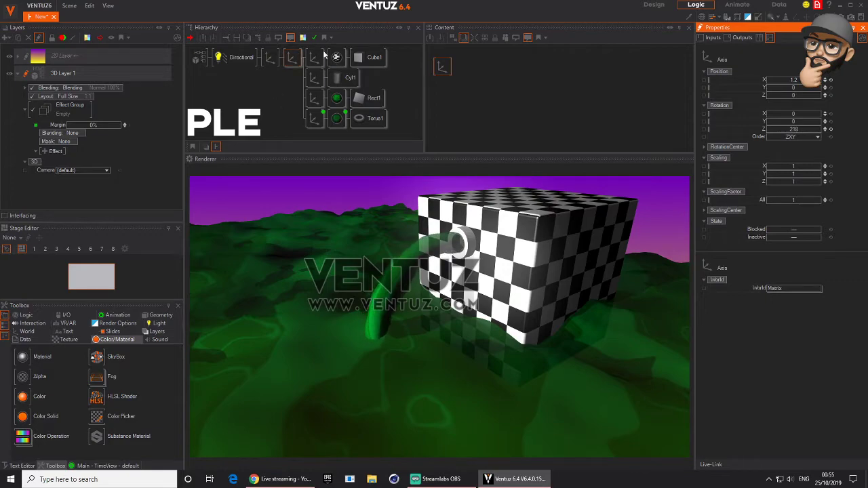
click(270, 57)
drag(796, 99, 772, 93)
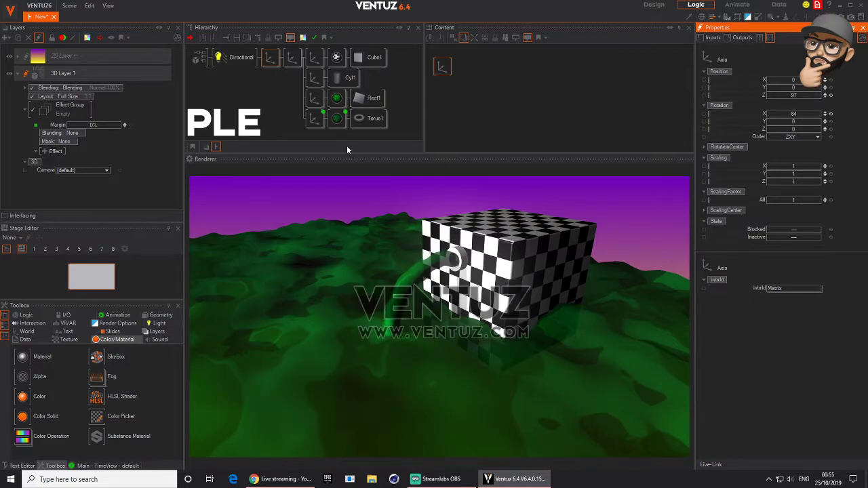
- Add a Mover beside Rect1's terrain material and bind it to the Animate value of the Perlin Vertex Noise
click(337, 99)
click(456, 73)
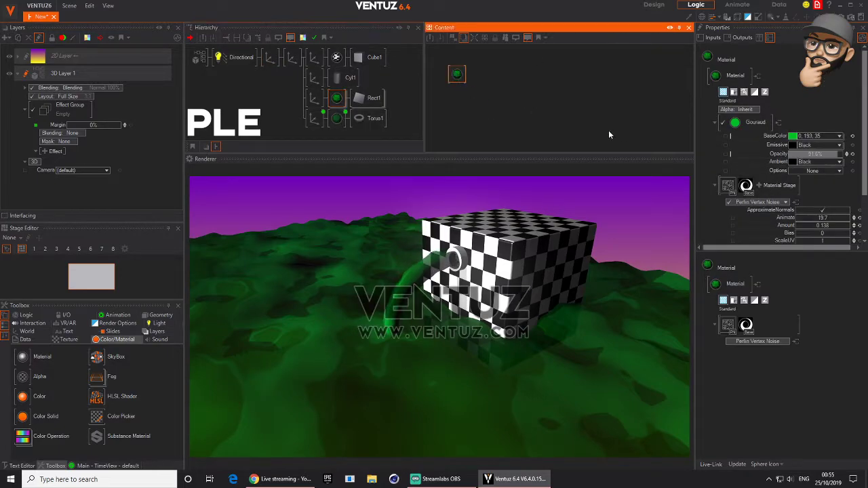
drag(864, 125, 852, 160)
click(482, 93)
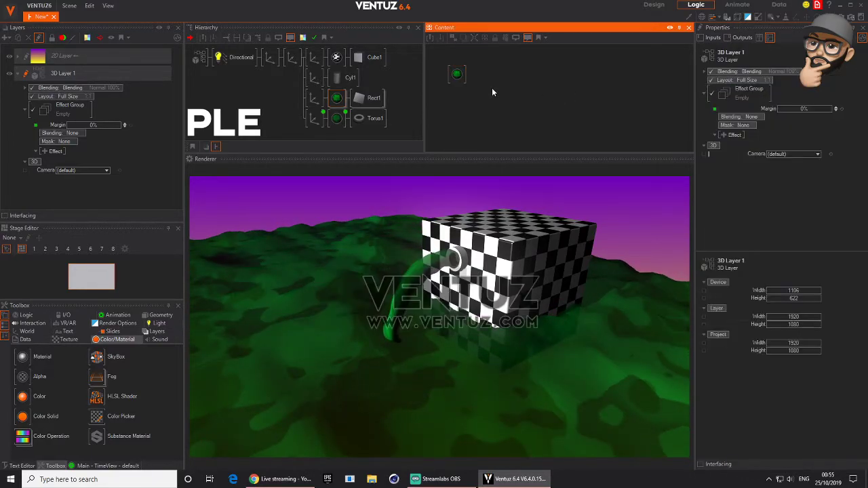
double_click(493, 89)
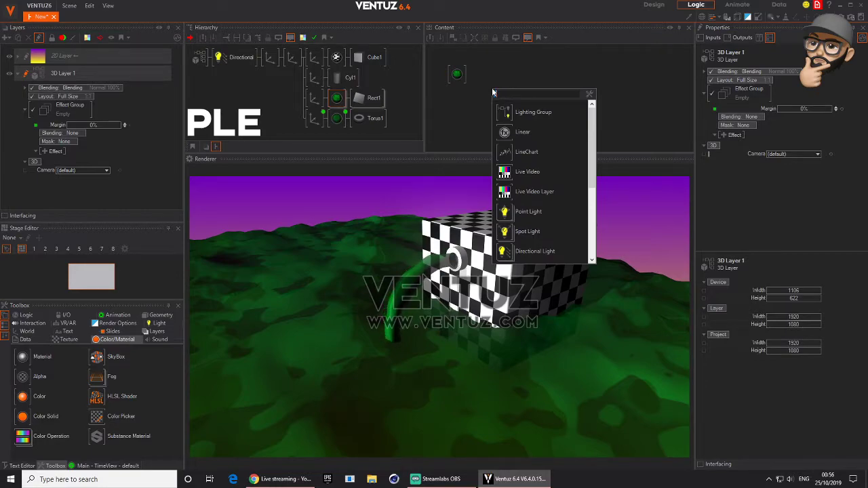
text(mover)
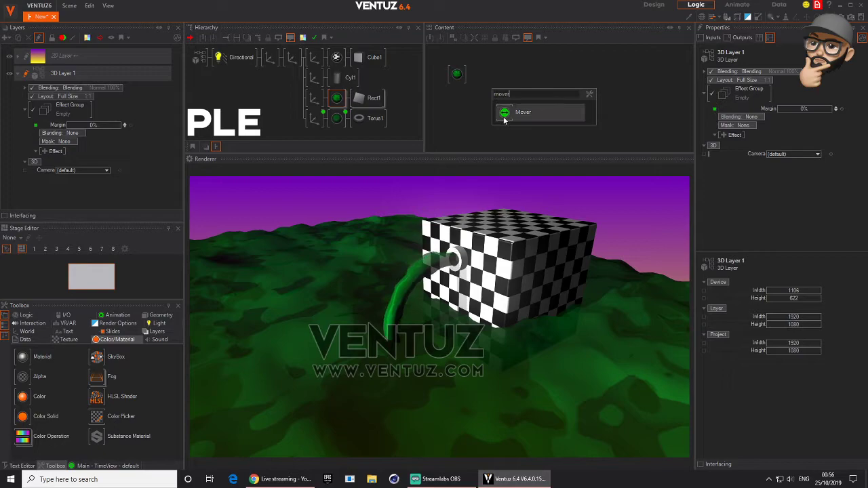
click(505, 116)
click(457, 73)
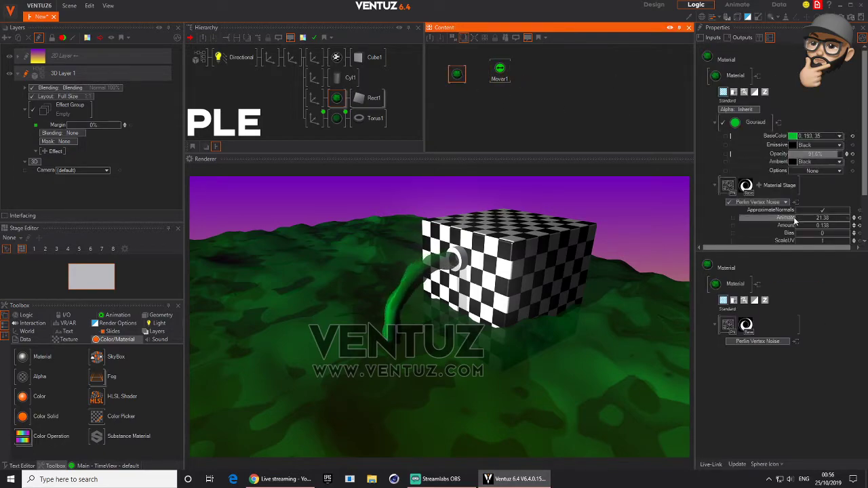
drag(776, 218, 499, 69)
- Slow the Mover down by setting its Duration to 58.4 s
click(499, 69)
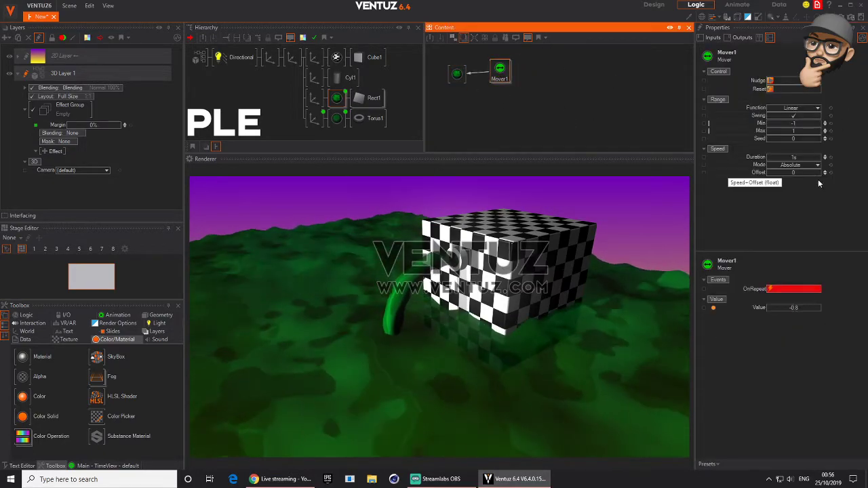
mouse_move(824, 157)
mouse_down()
mouse_move(825, 146)
mouse_move(823, 155)
mouse_up()
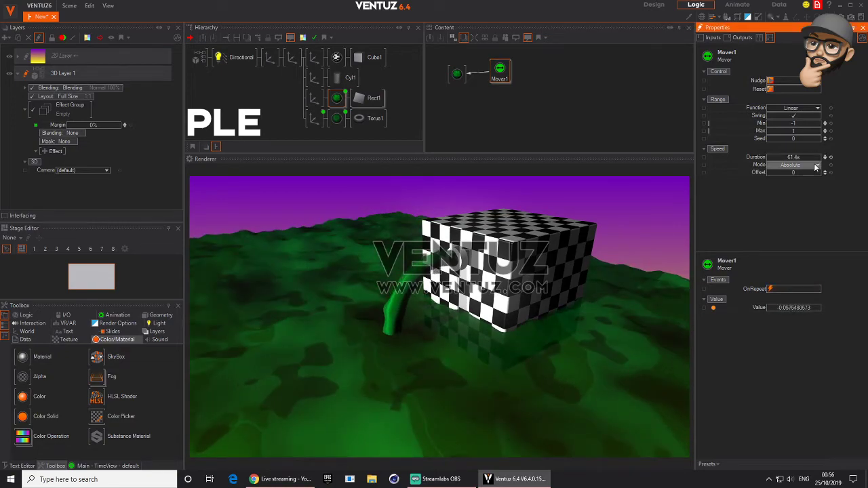
scroll(800, 160, down, 3)
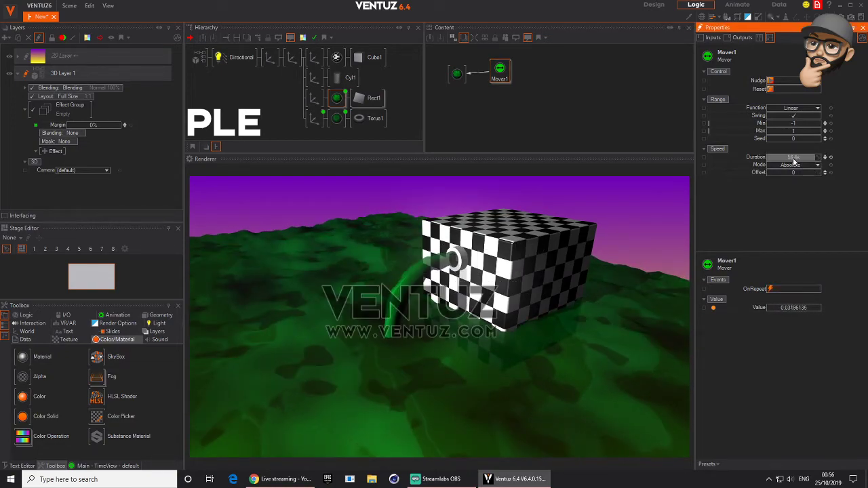
- Enable Shadow Options on the terrain material and turn off both Receive and Cast
click(455, 75)
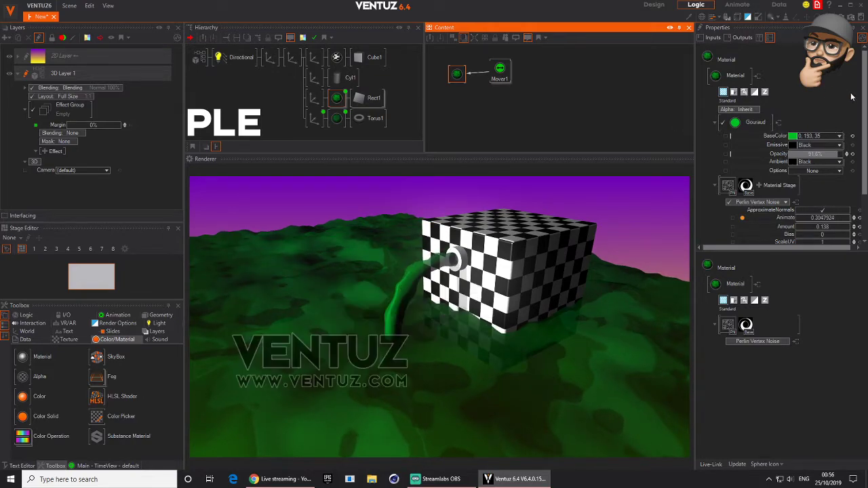
click(743, 93)
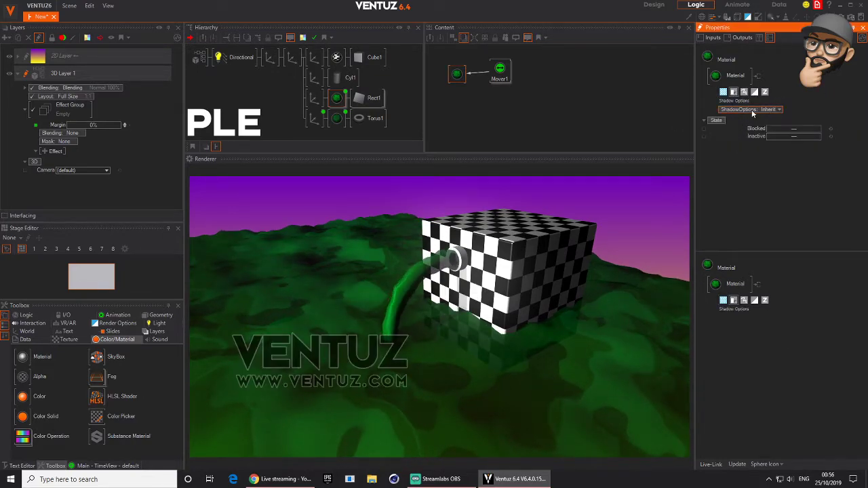
click(750, 110)
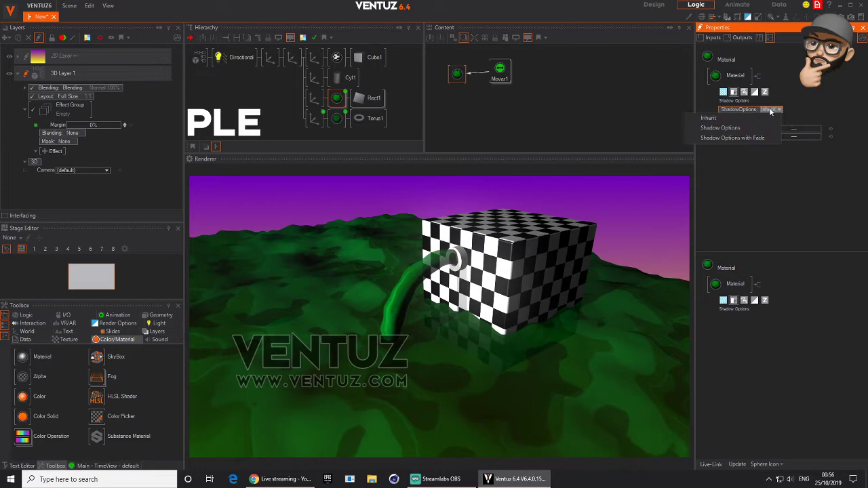
click(730, 129)
click(815, 126)
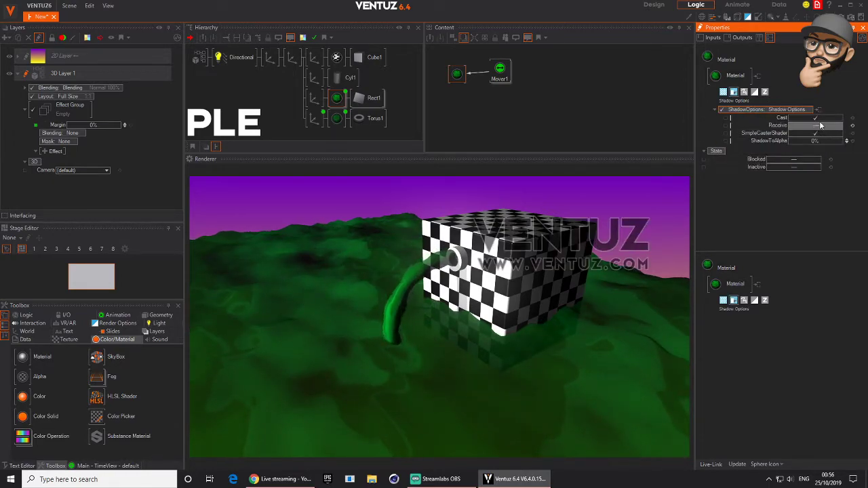
click(815, 118)
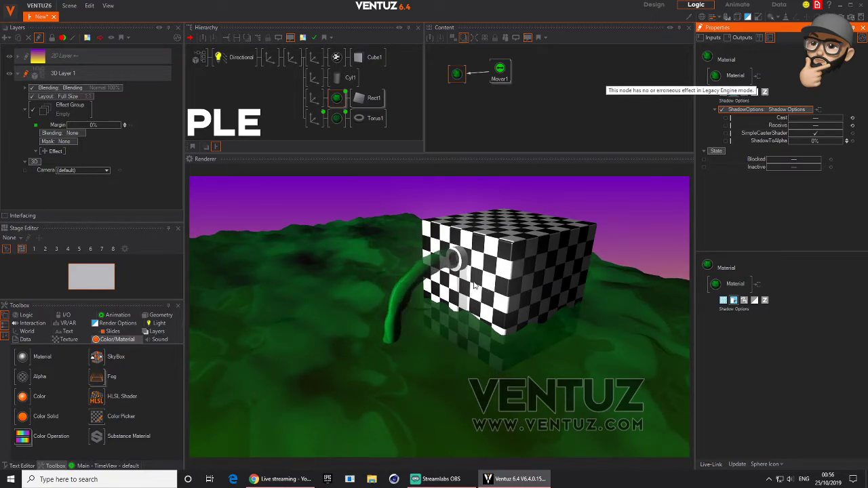
- Try a directional light Yaw of -15 and a Z rotation of 333 on the second axis
click(234, 57)
drag(795, 134, 764, 133)
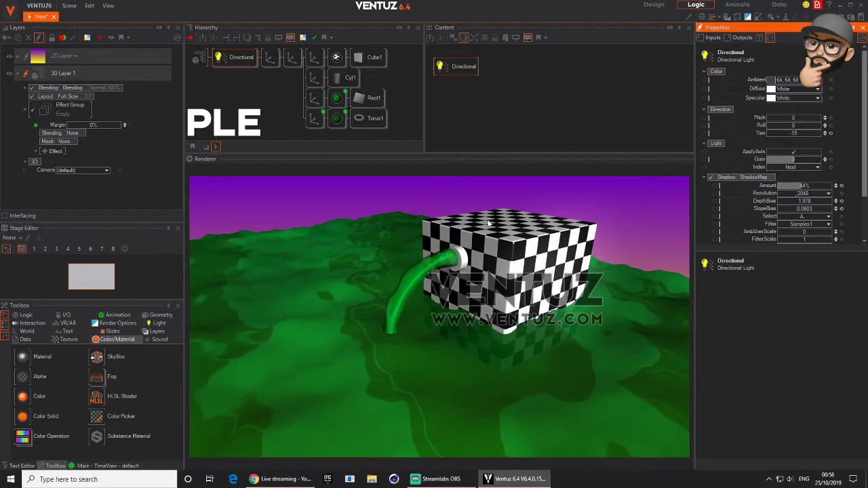
click(297, 57)
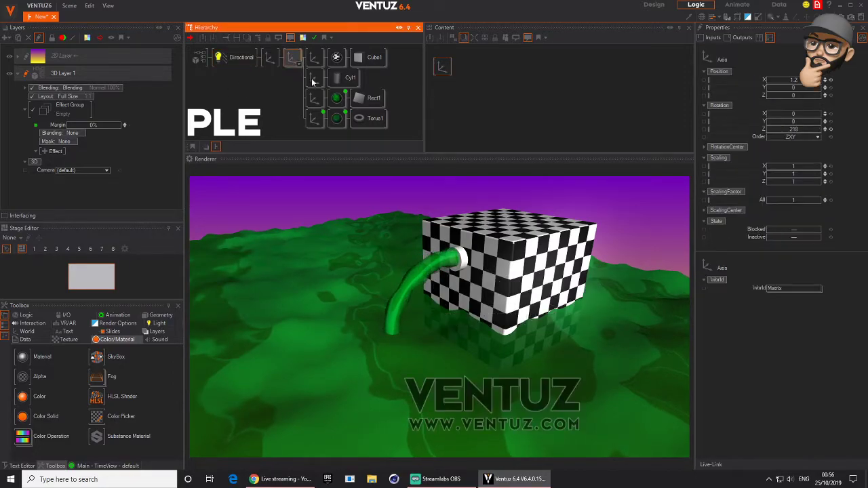
drag(798, 133, 819, 128)
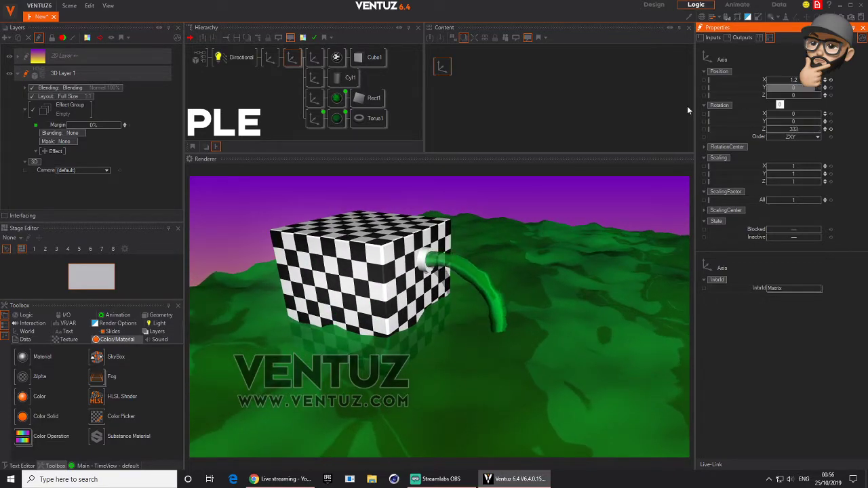
- Set the first axis's X rotation to 79 and the second axis's Z rotation to 221
click(269, 57)
drag(797, 117, 801, 114)
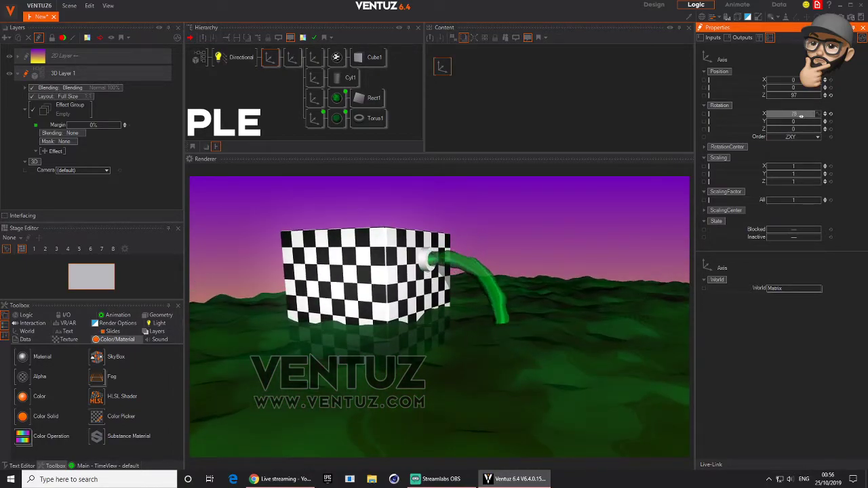
click(293, 59)
drag(809, 127, 782, 129)
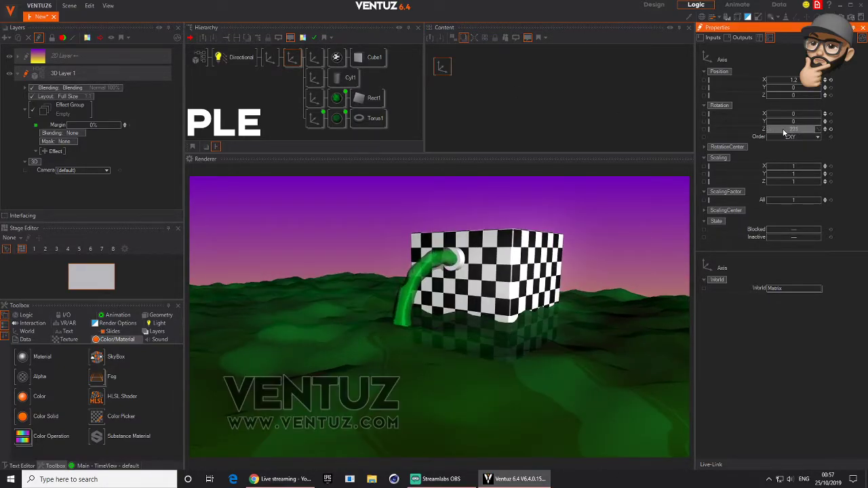
- Insert a Spread node without a Continue output and place it after the second axis, before the geometry branches
double_click(292, 86)
text(spre)
click(308, 108)
click(287, 59)
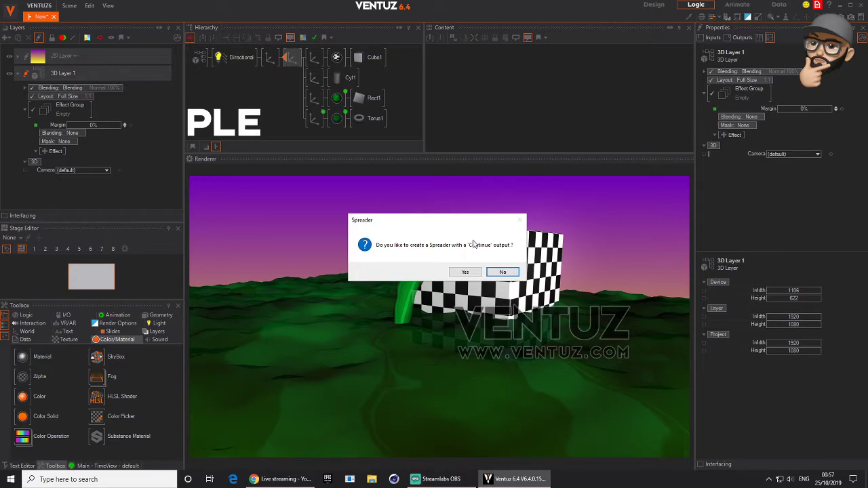
click(501, 272)
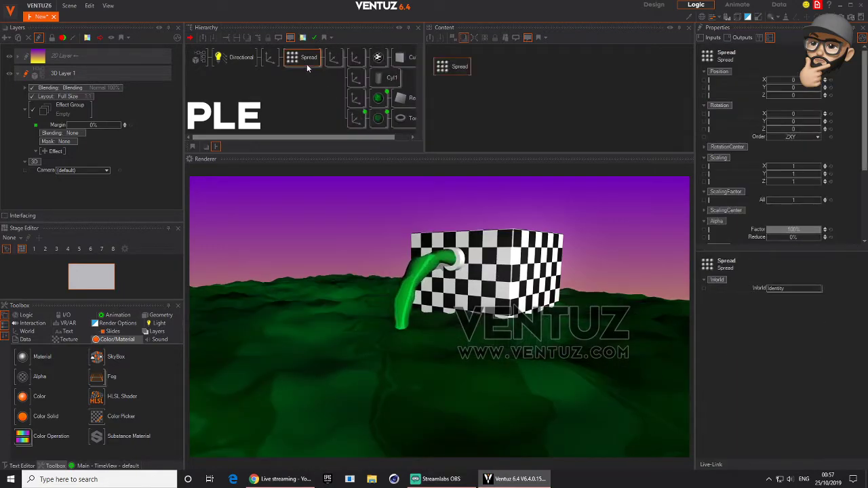
drag(301, 64, 349, 61)
- Reset the Spread's X position to 0 and offset its copies by -68.6 along Y
drag(823, 80, 821, 86)
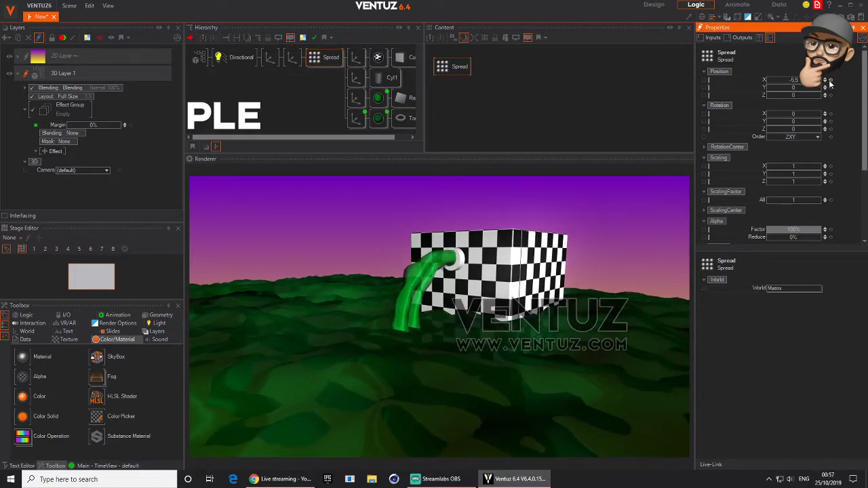
click(831, 80)
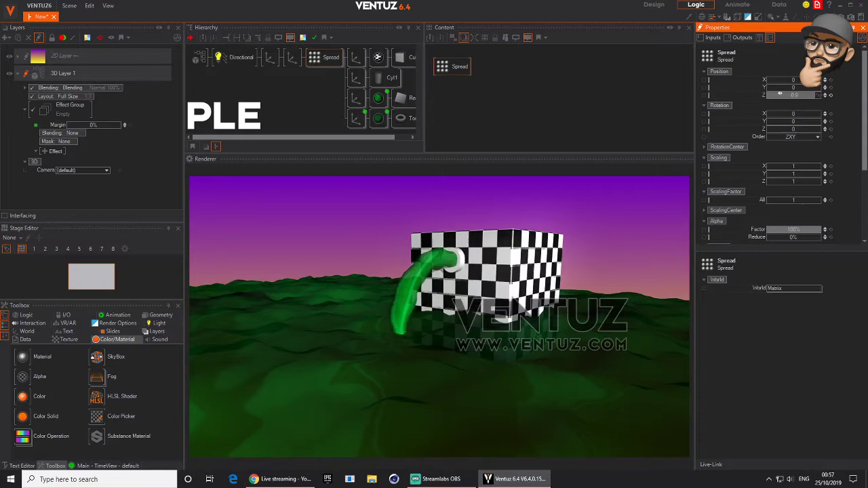
drag(811, 87, 776, 91)
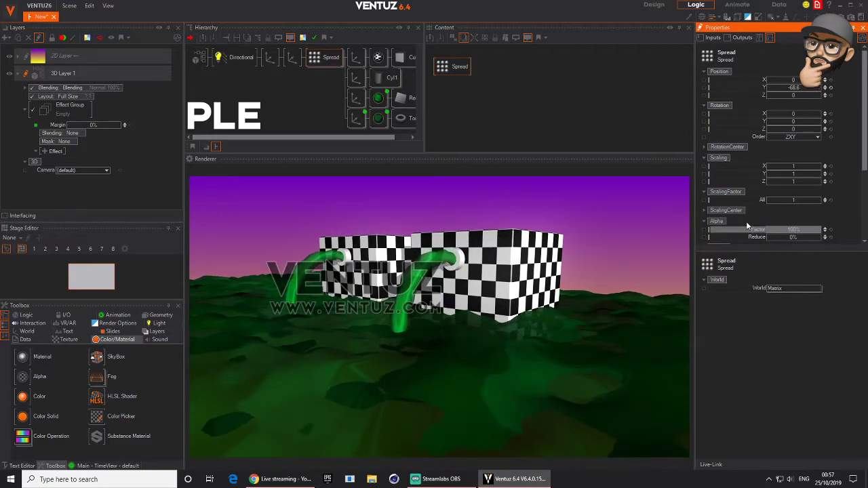
- Set the Spread's Count to 5 and Max to 156, and enable Mirror
scroll(792, 227, down, 2)
drag(796, 202, 807, 198)
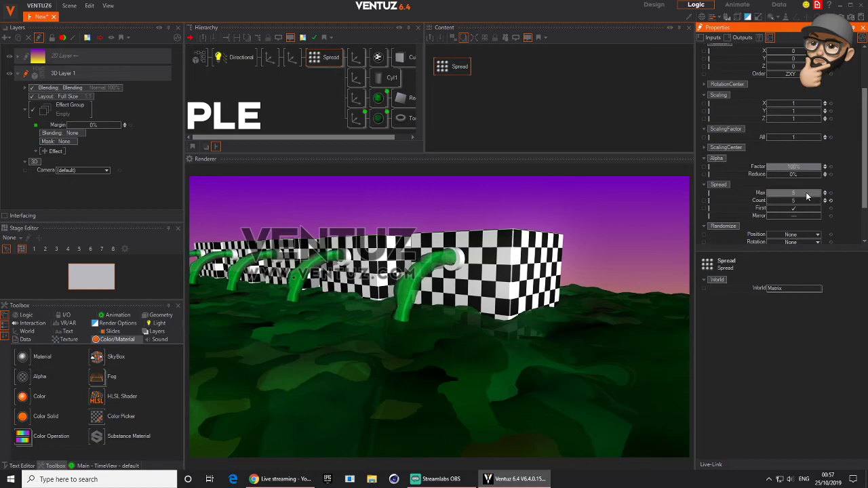
click(798, 214)
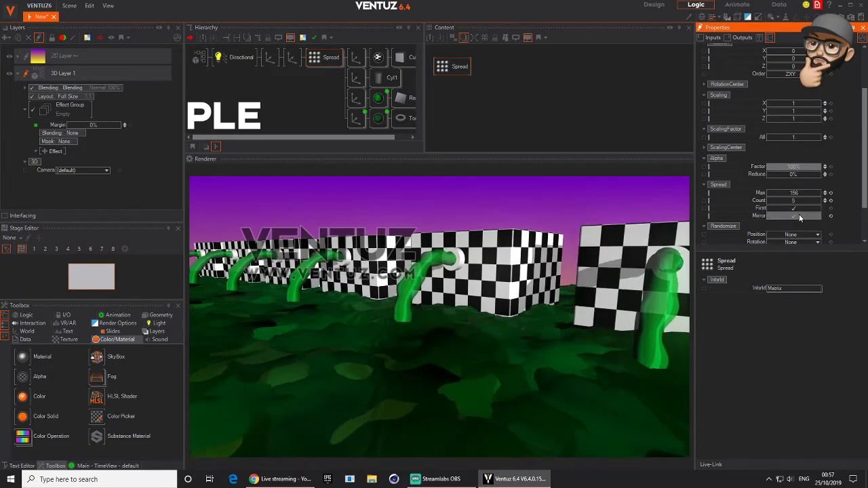
- Move the terrain branch with Rect1 out of the Spread and place it before the Spread under the second axis
middle_drag(358, 102, 305, 80)
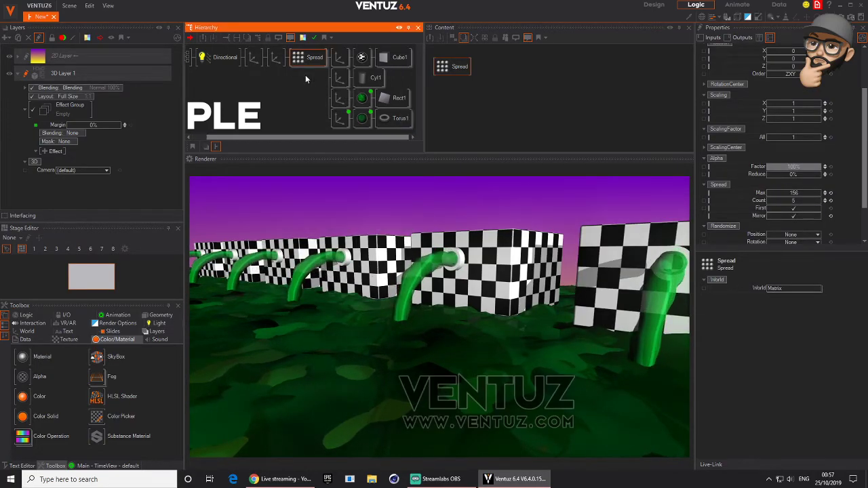
click(338, 99)
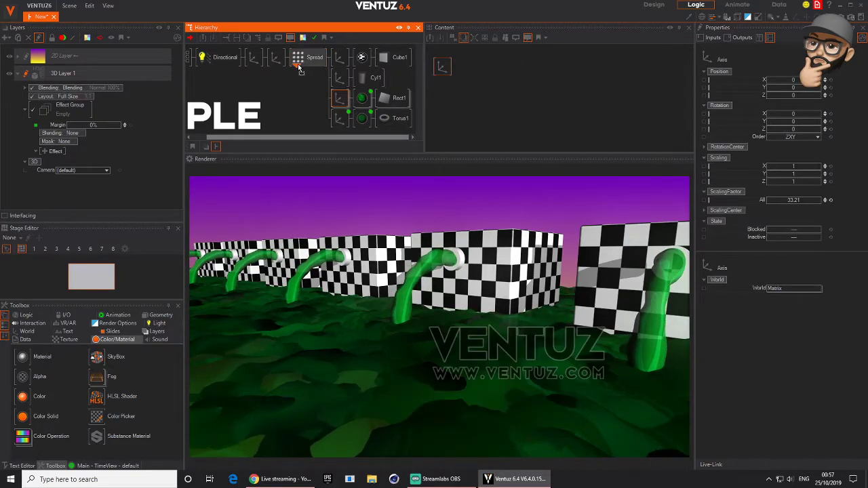
drag(298, 66, 298, 64)
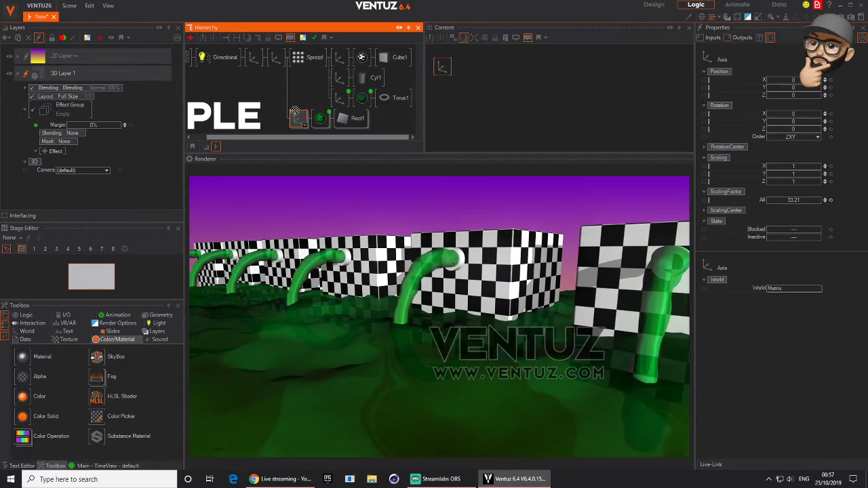
drag(297, 118, 299, 57)
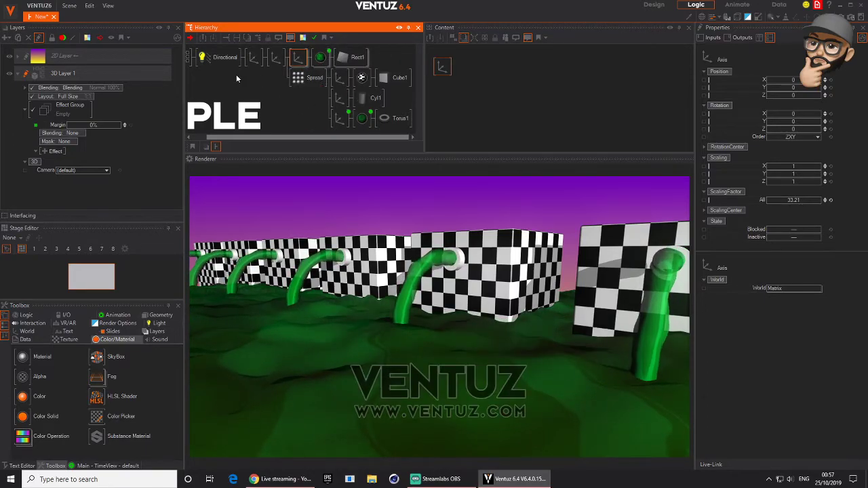
- Pull the scene back by setting the first axis's Z position to 183.2, and adjust its X rotation
click(255, 65)
drag(786, 95, 819, 95)
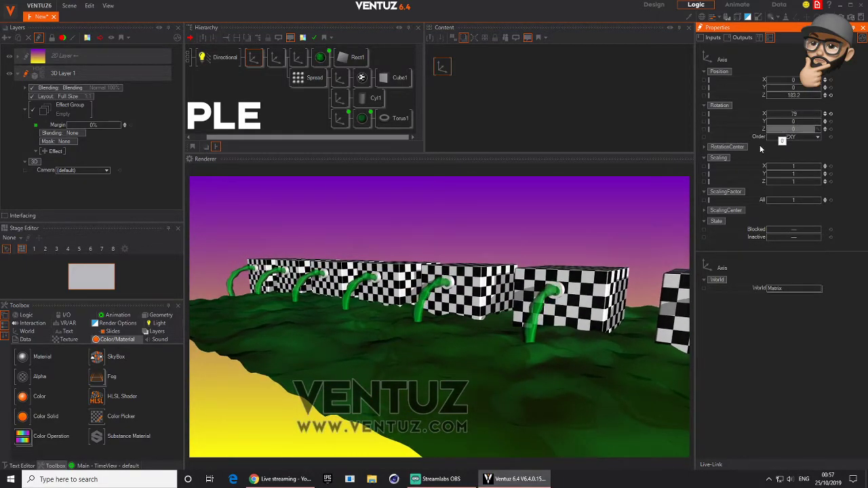
drag(795, 114, 830, 101)
- Extend the terrain rectangle to fill the foreground and set the directional light's Yaw to 317
click(345, 61)
click(220, 57)
mouse_move(791, 133)
mouse_down()
mouse_move(779, 132)
mouse_move(819, 133)
mouse_move(802, 133)
mouse_up()
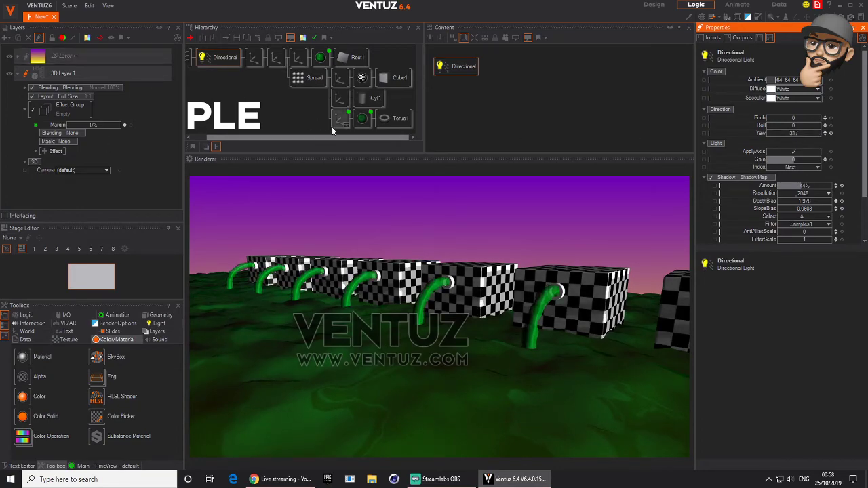
- Recolour the terrain material and the stream material together, setting their Gouraud BaseColor to blue (0, 101, 234)
click(279, 100)
click(211, 61)
click(318, 57)
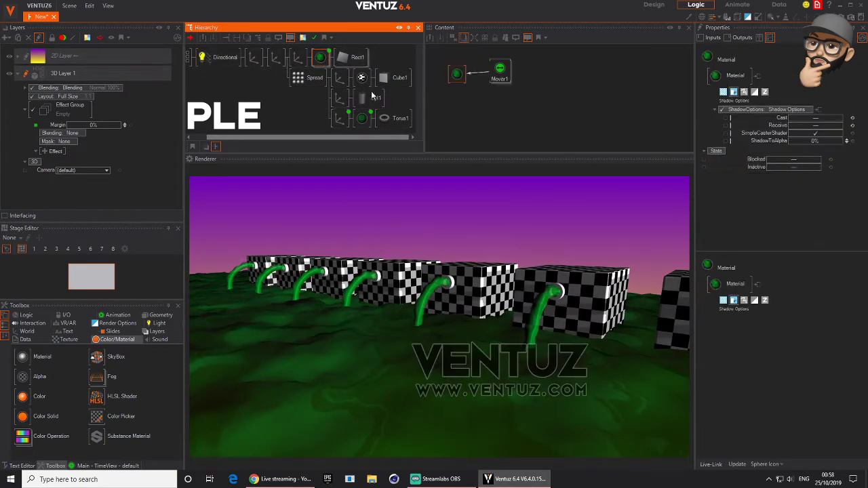
ctrl+click(360, 121)
click(436, 85)
click(458, 74)
ctrl+click(444, 101)
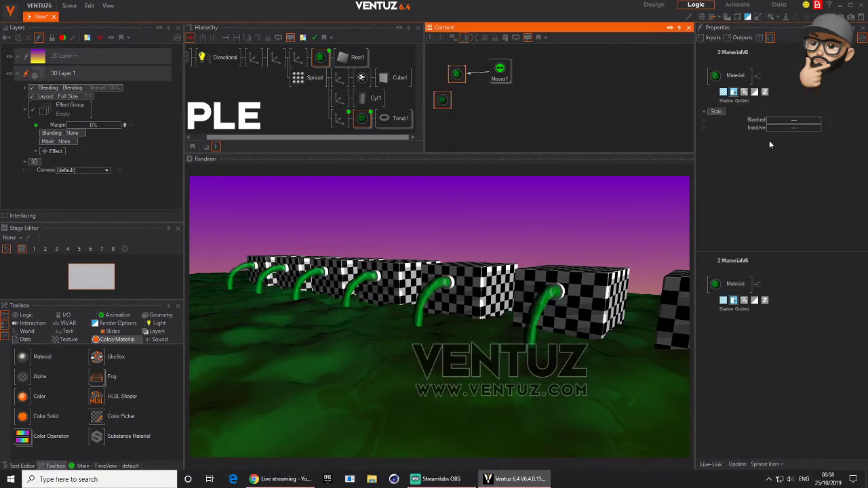
click(723, 92)
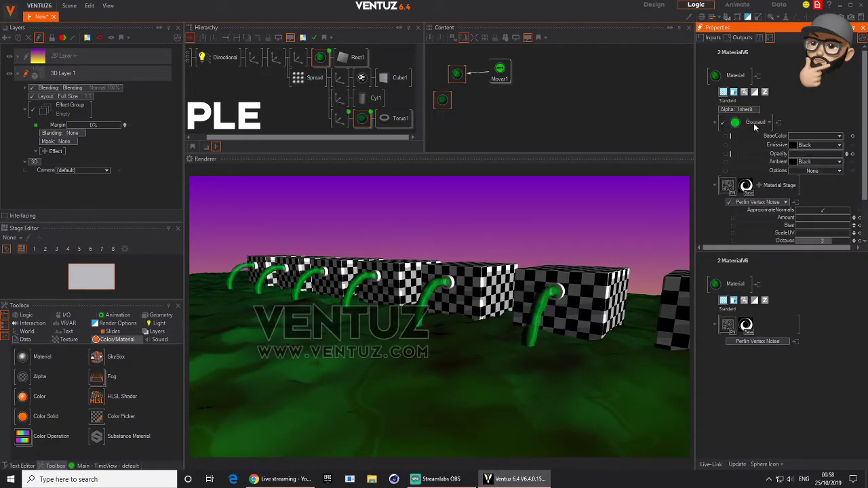
click(817, 135)
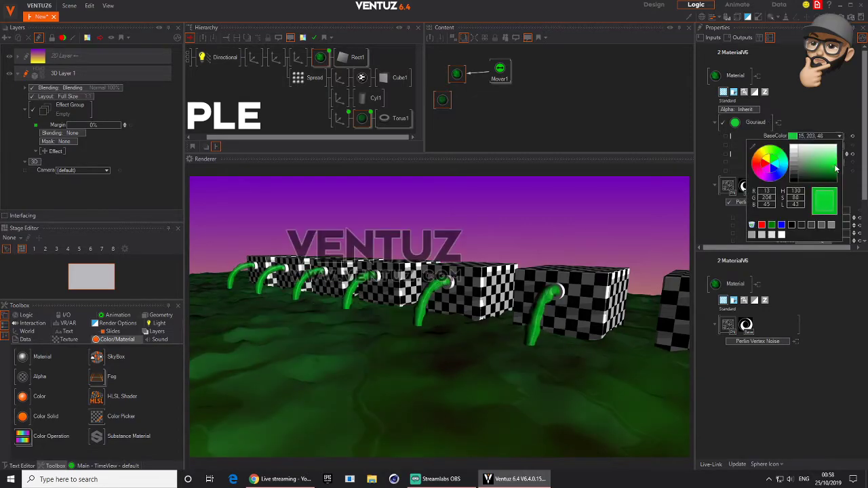
click(835, 170)
drag(783, 161, 851, 168)
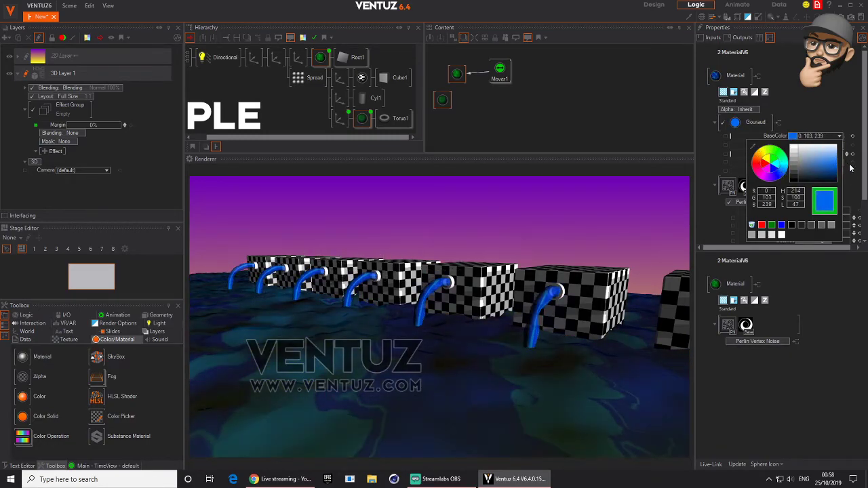
click(350, 97)
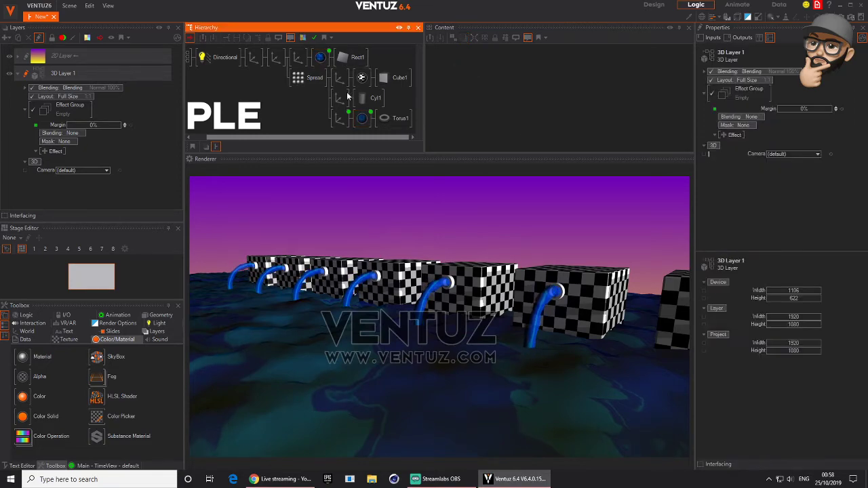
click(320, 57)
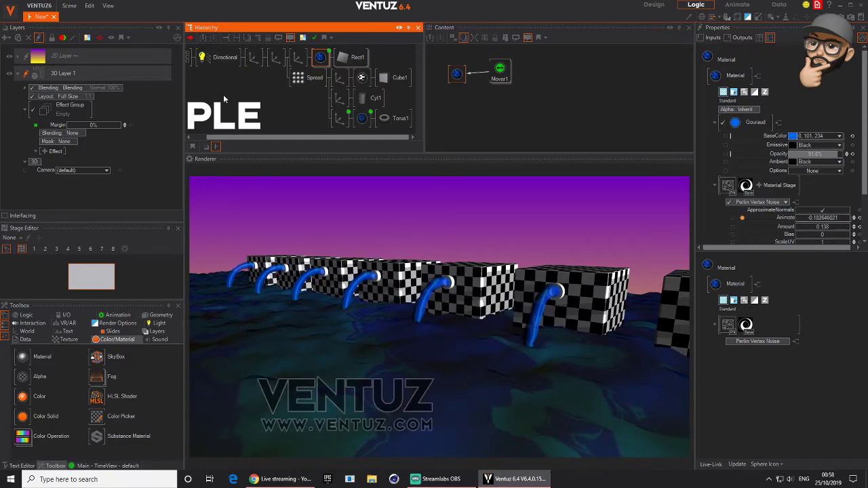
- Brighten the water surface by setting the directional light's Yaw to 343 and Pitch to 39
middle_drag(222, 94, 314, 94)
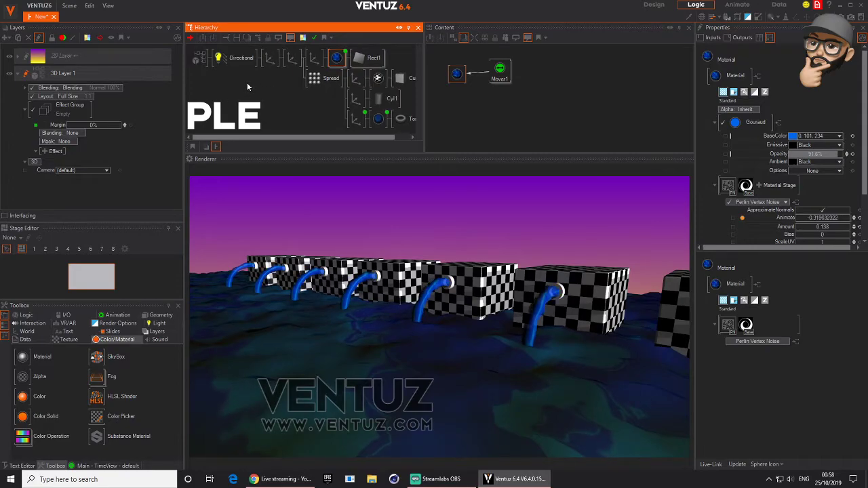
click(229, 59)
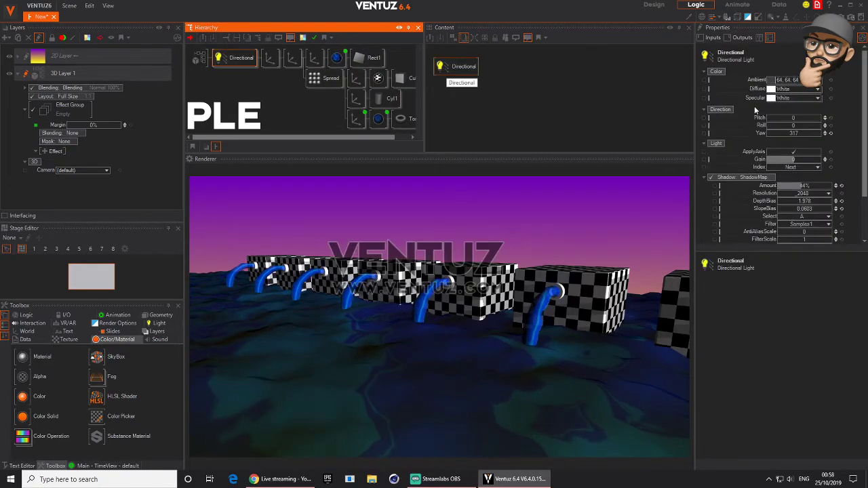
drag(796, 133, 811, 117)
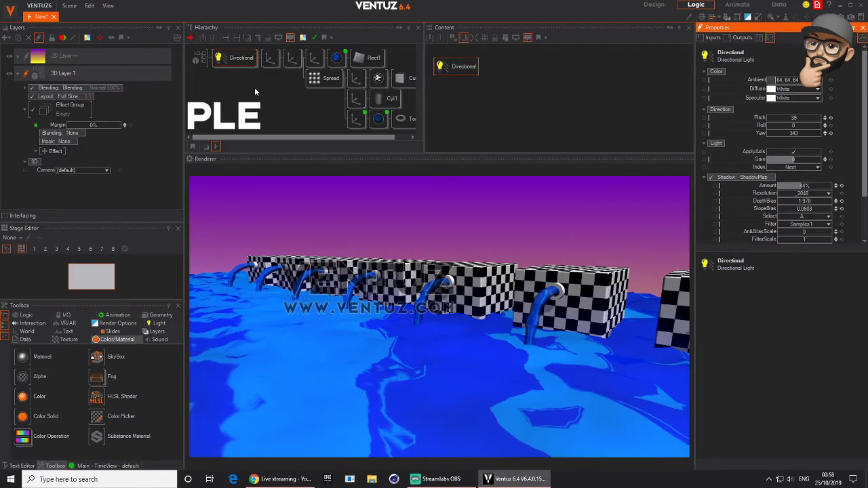
click(270, 57)
click(291, 58)
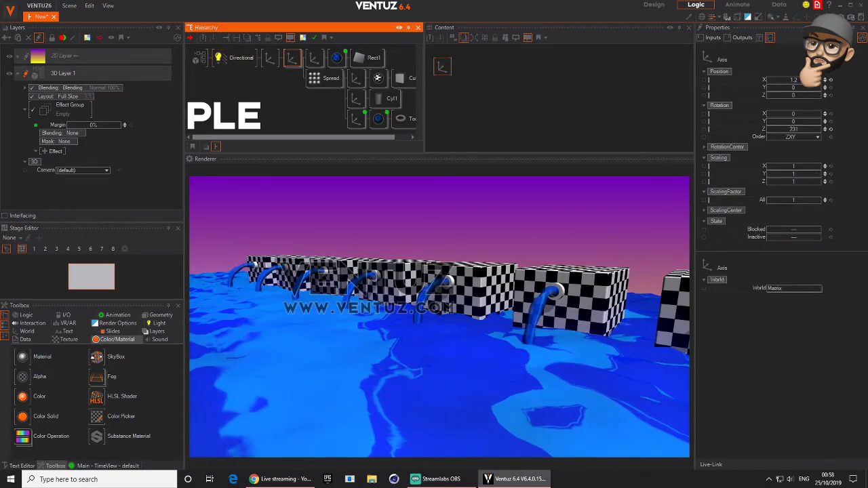
key(alt+Tab)
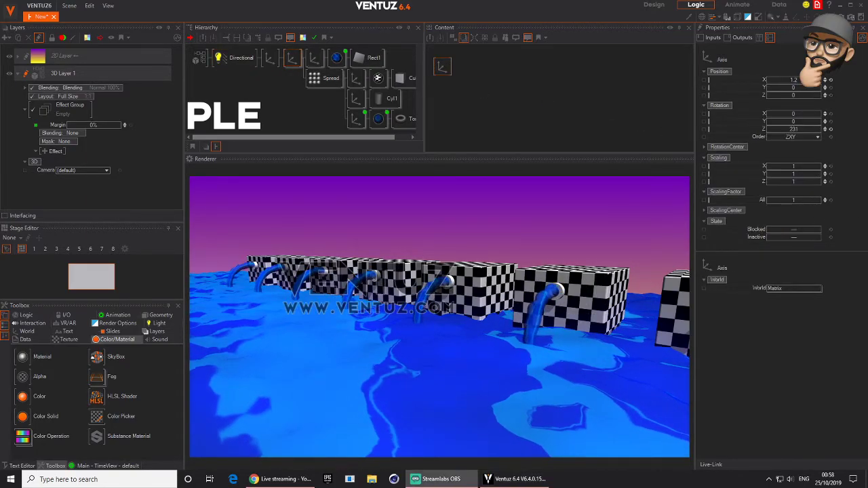